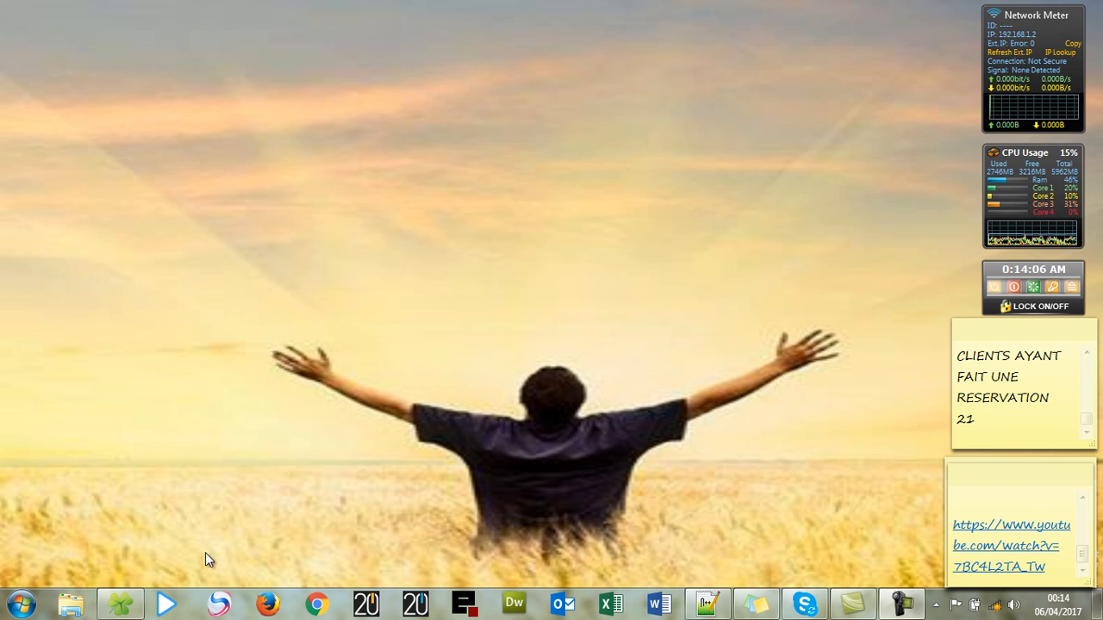
- Open the Windows Start menu to show the installed programs, including LogiDrive
left_click(20, 604)
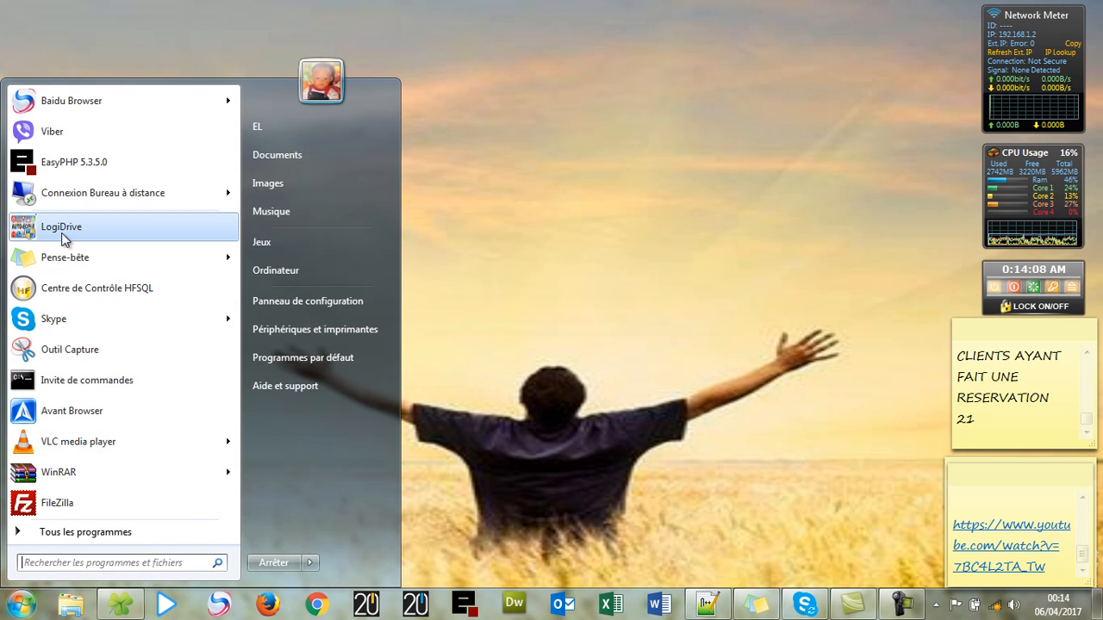
- Launch LogiDrive, log in with the manager's login and password, and open Gestion des clients
left_click(62, 228)
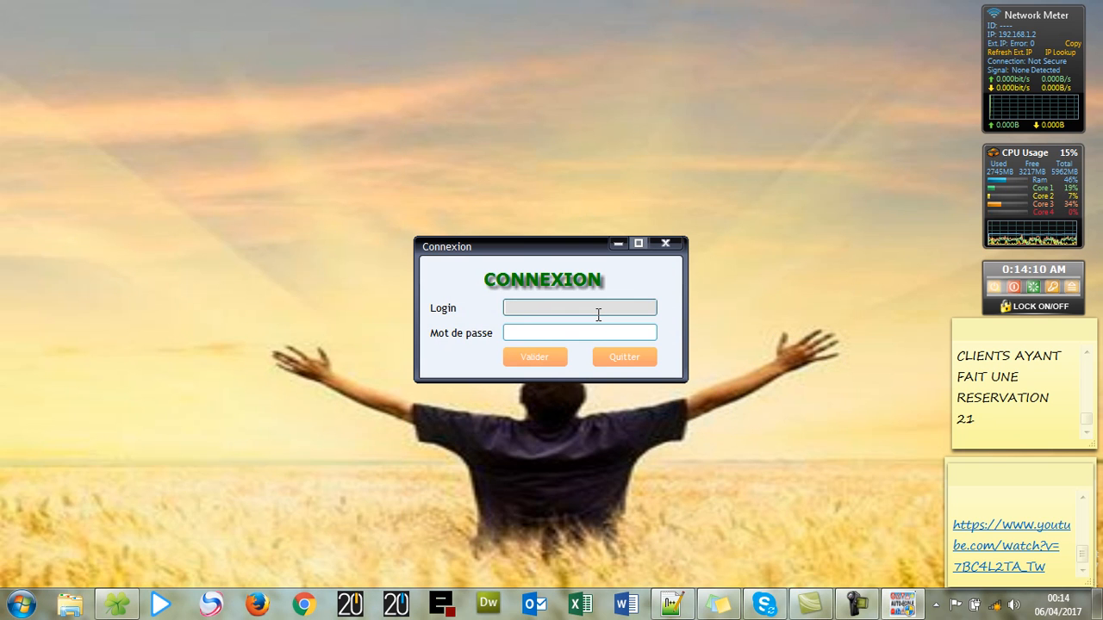
type("LOGIDRIVE")
key("Tab")
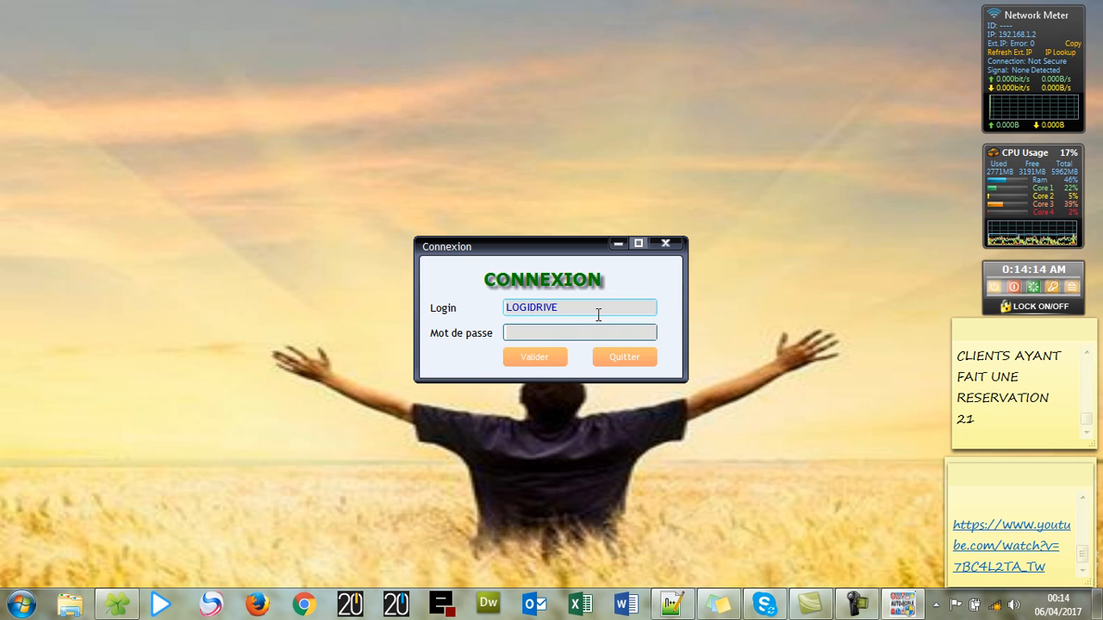
type("123456789")
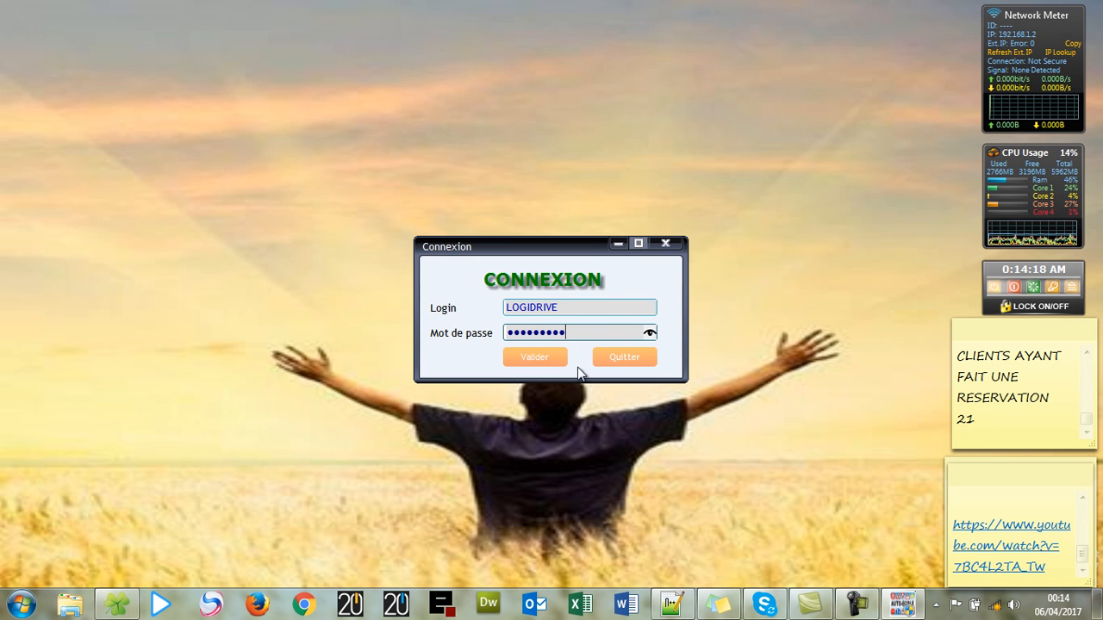
left_click(555, 358)
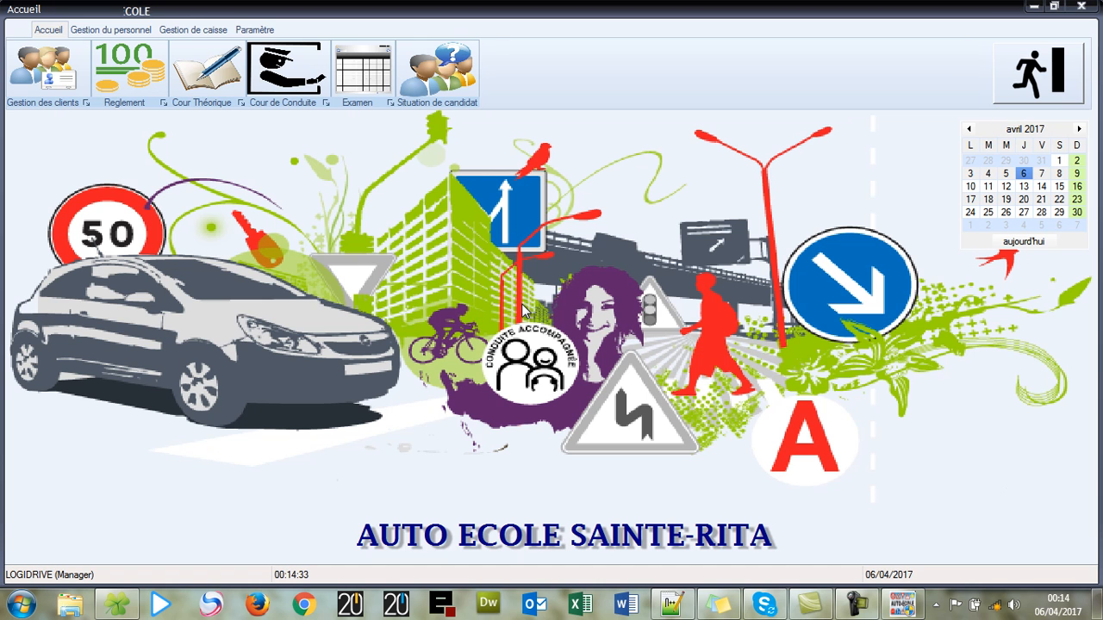
left_click(49, 76)
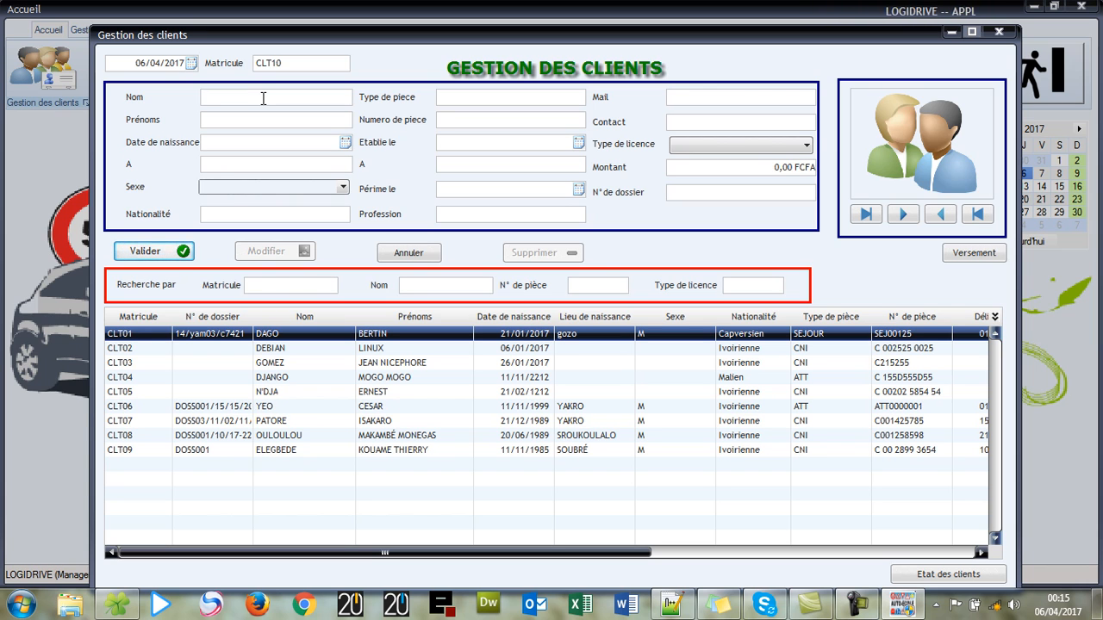
- Enter the new client's surname and first names, fixing a typo in the last letter
type("MOLEC")
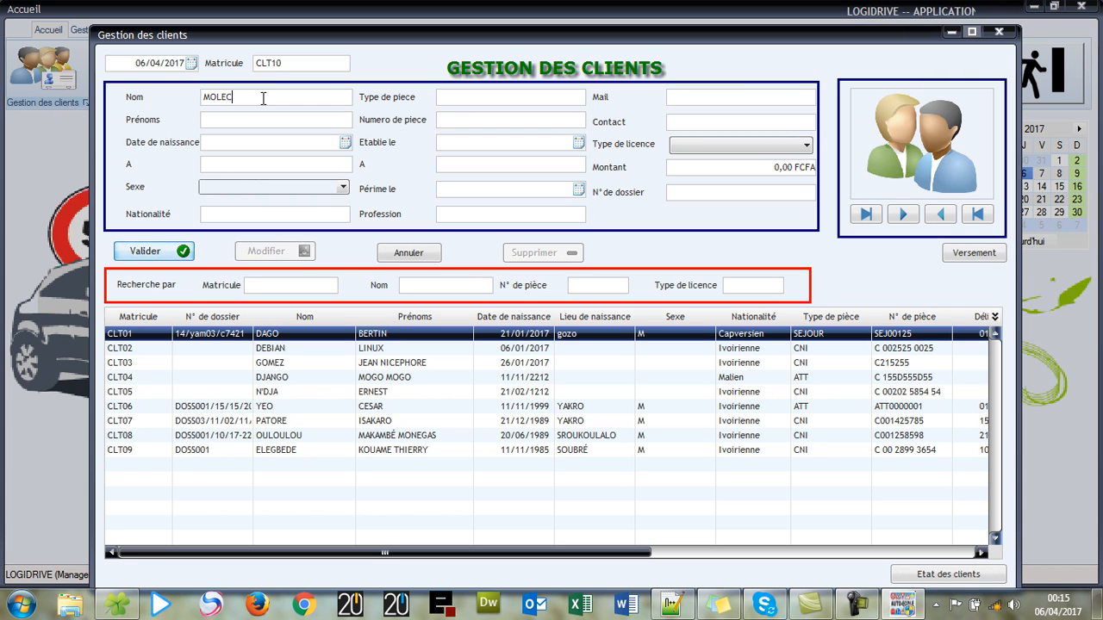
type("U")
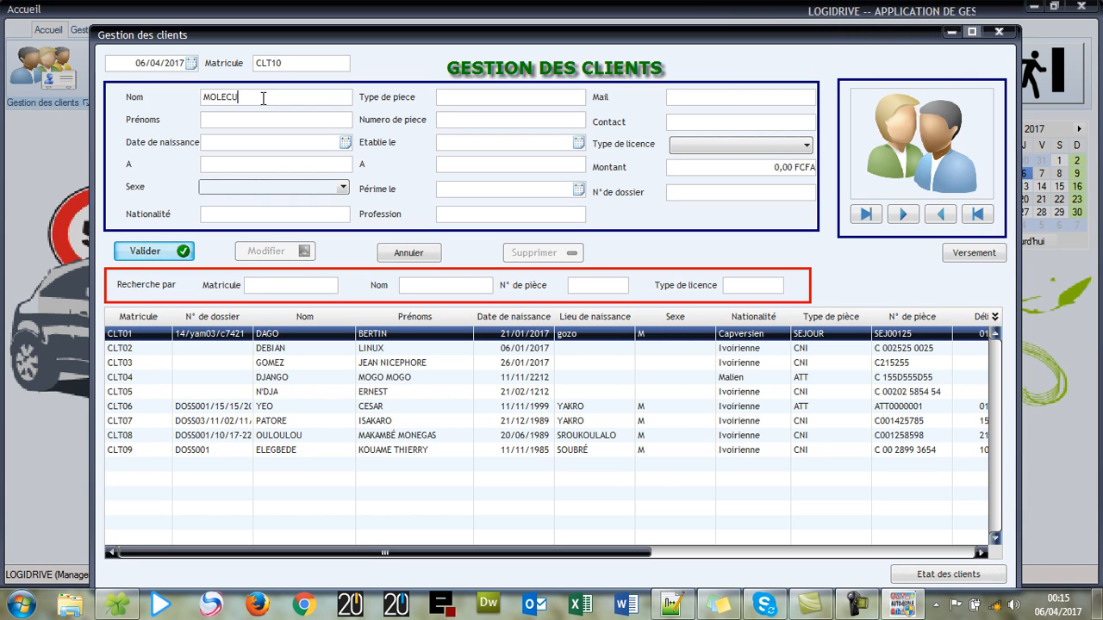
type("LE")
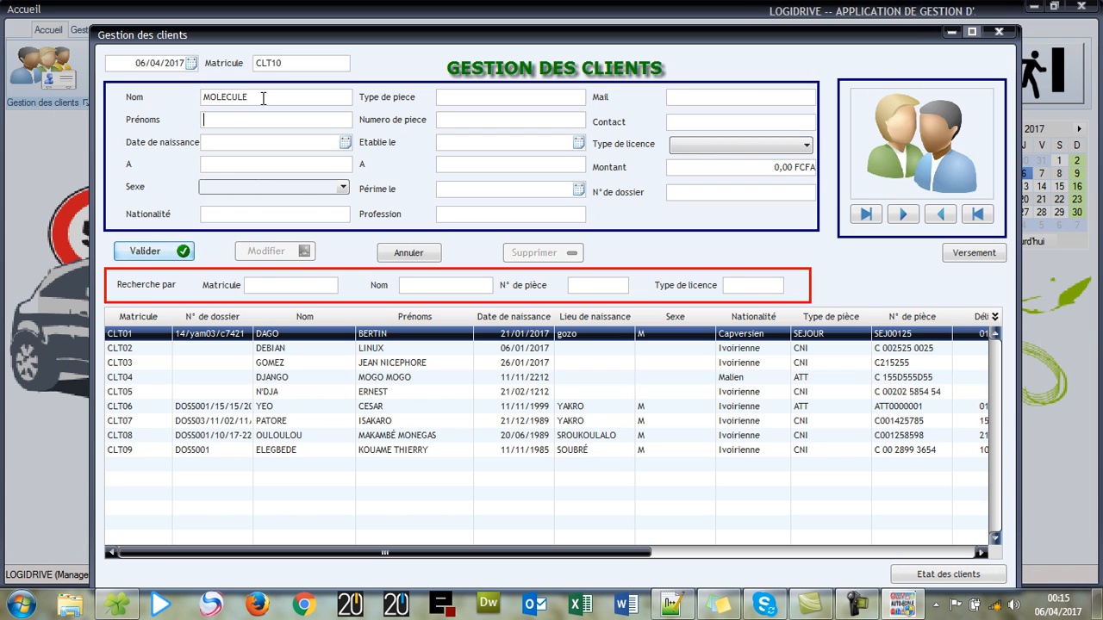
key("Tab")
type("DE BENZ")
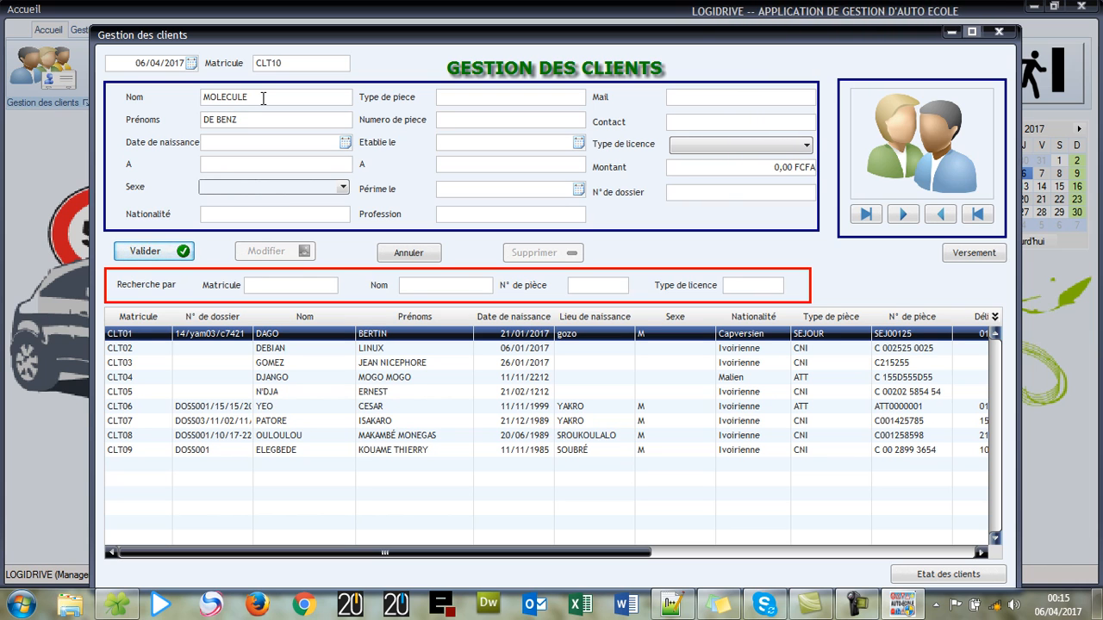
type("ÈNZ")
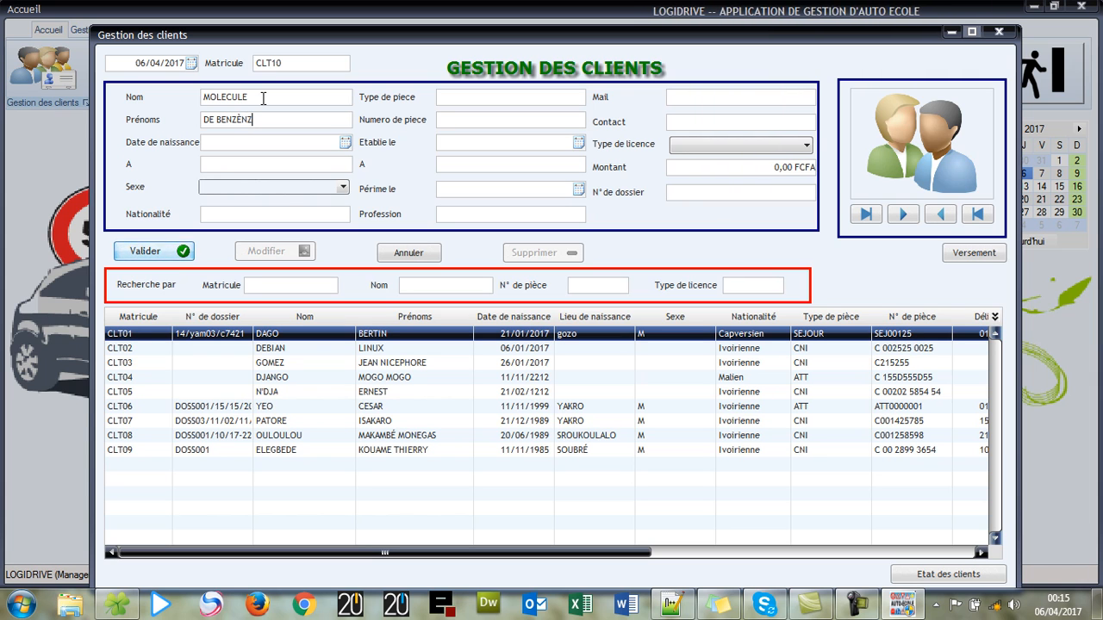
key("BackSpace")
type("E")
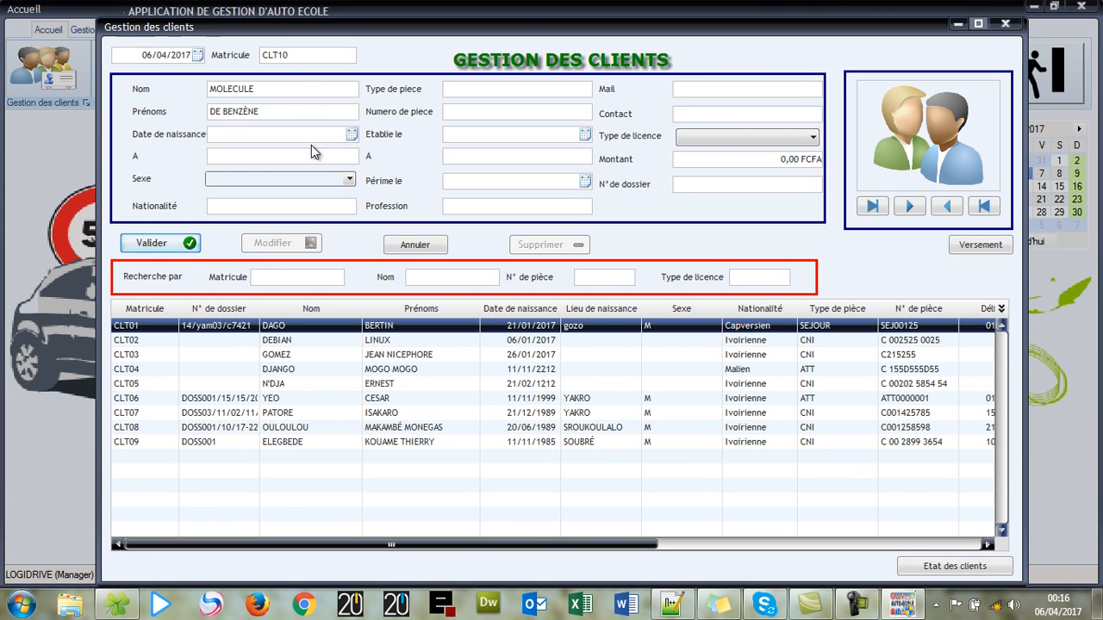
- Enter birth date 20/01/1950, birthplace BOUGLOURDE, sex F and nationality Chimie
left_click(317, 135)
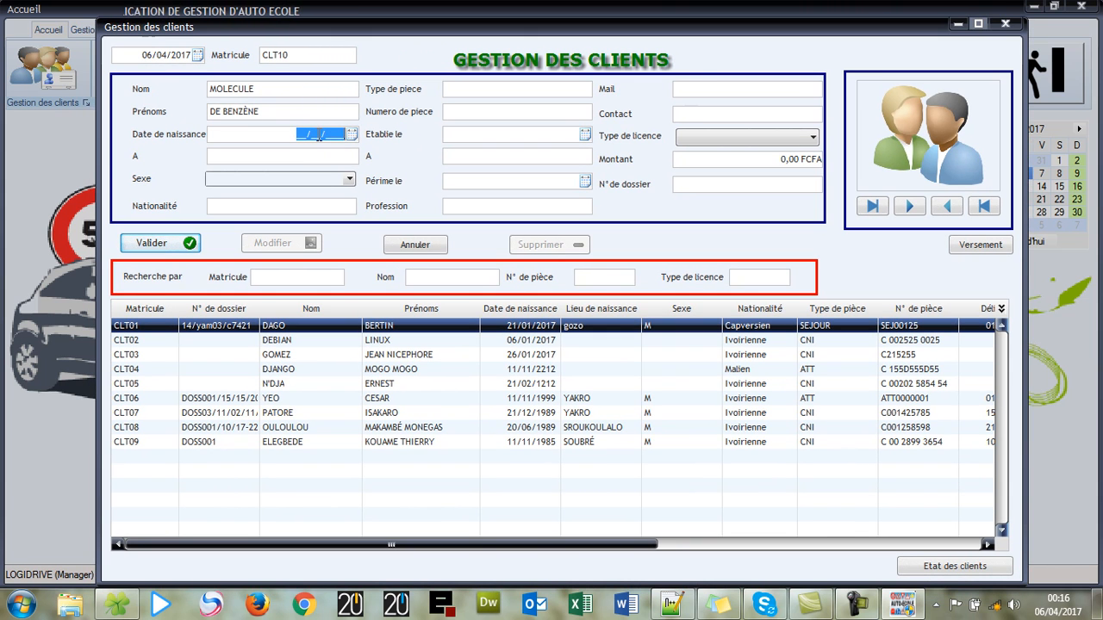
type("20/01/1")
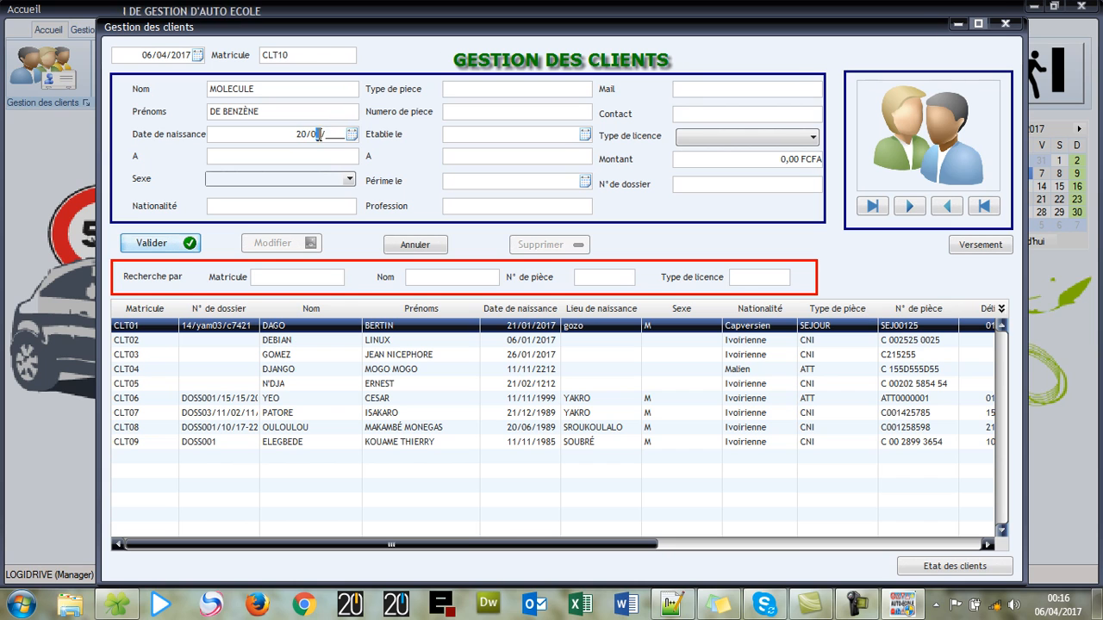
type("9")
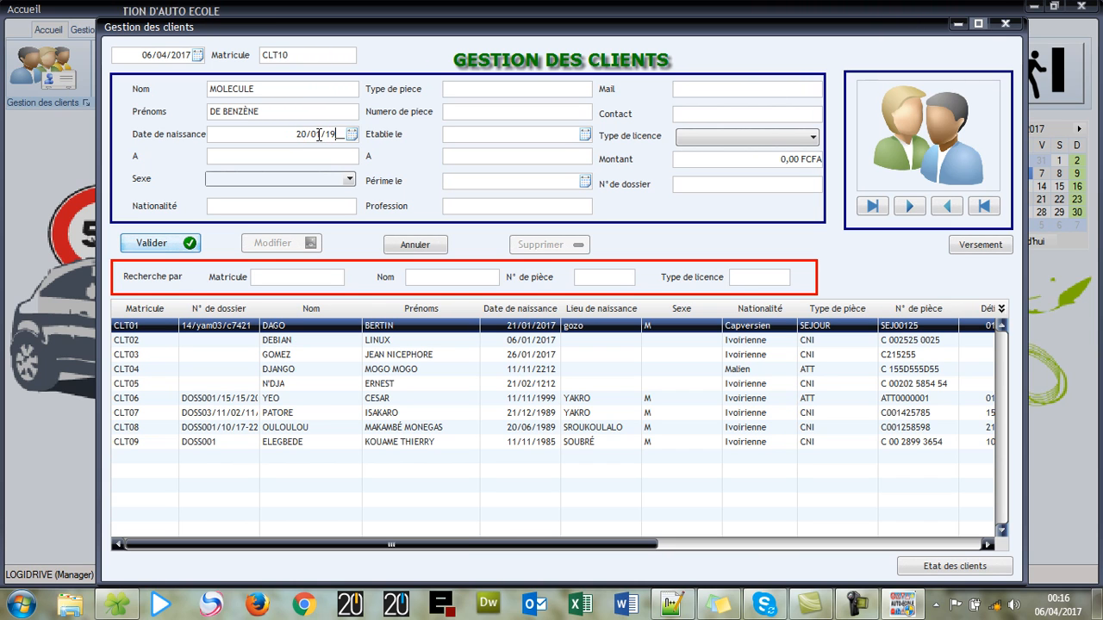
type("50")
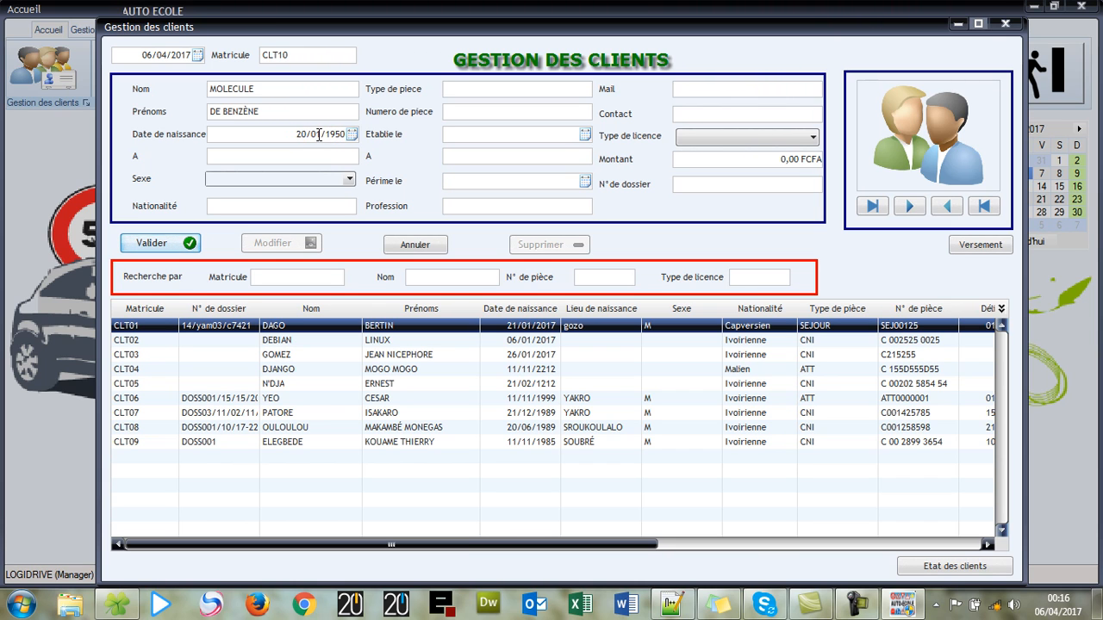
left_click(239, 155)
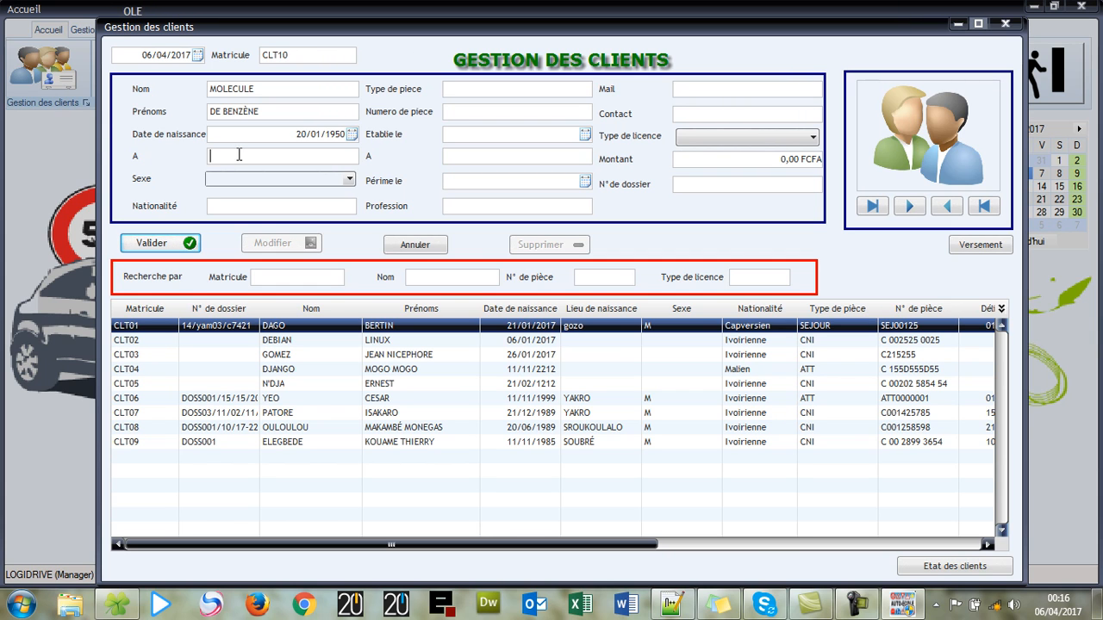
type("B")
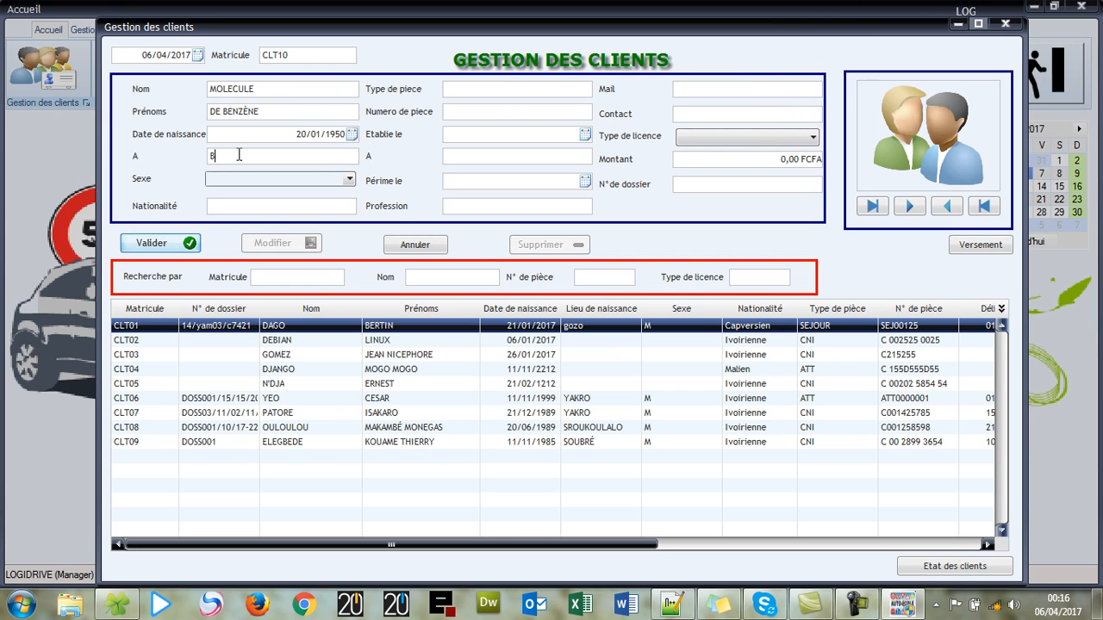
type("OUG")
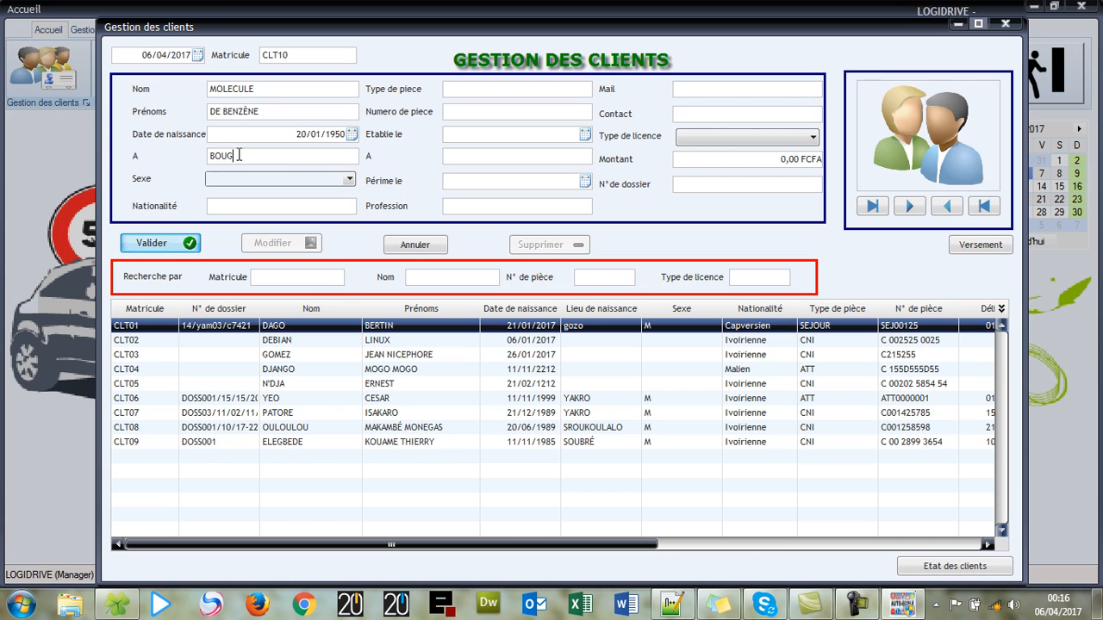
type("LOU")
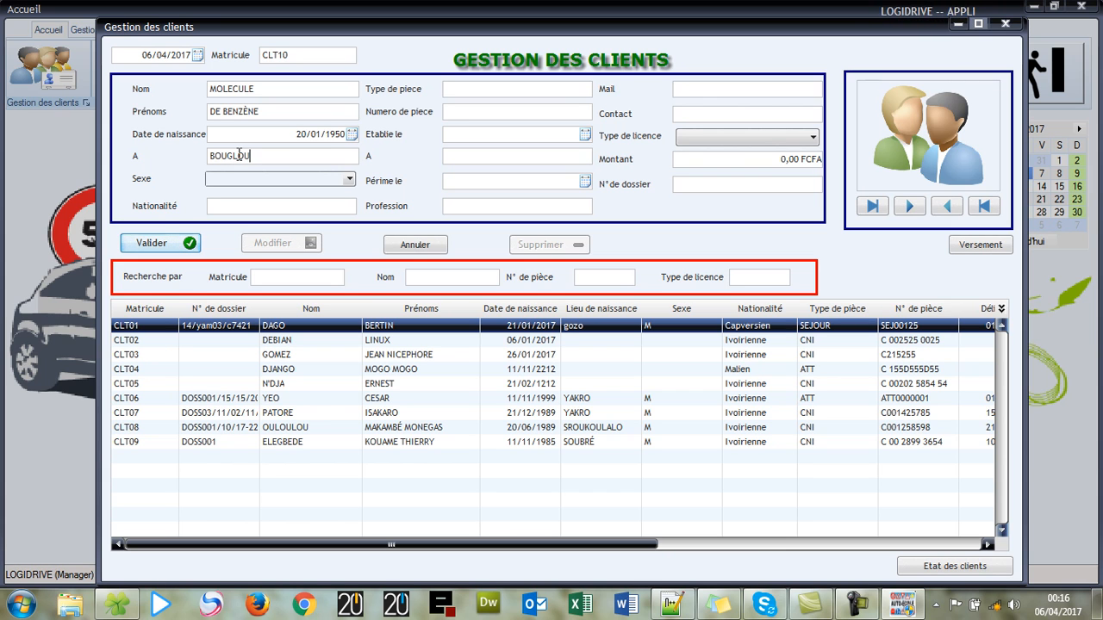
type("RDE")
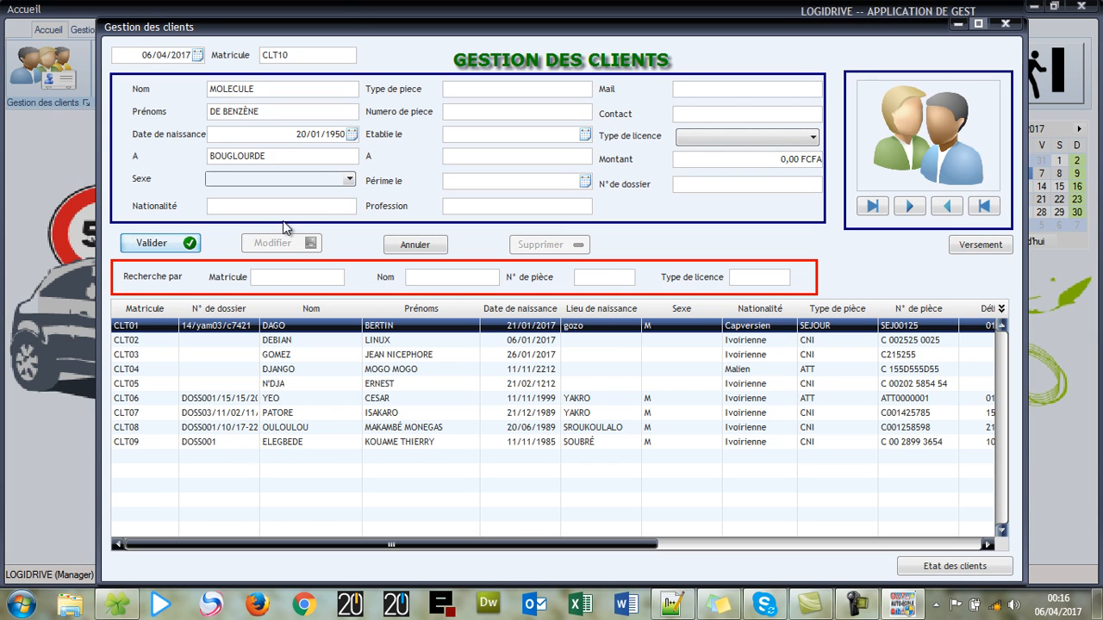
left_click(346, 180)
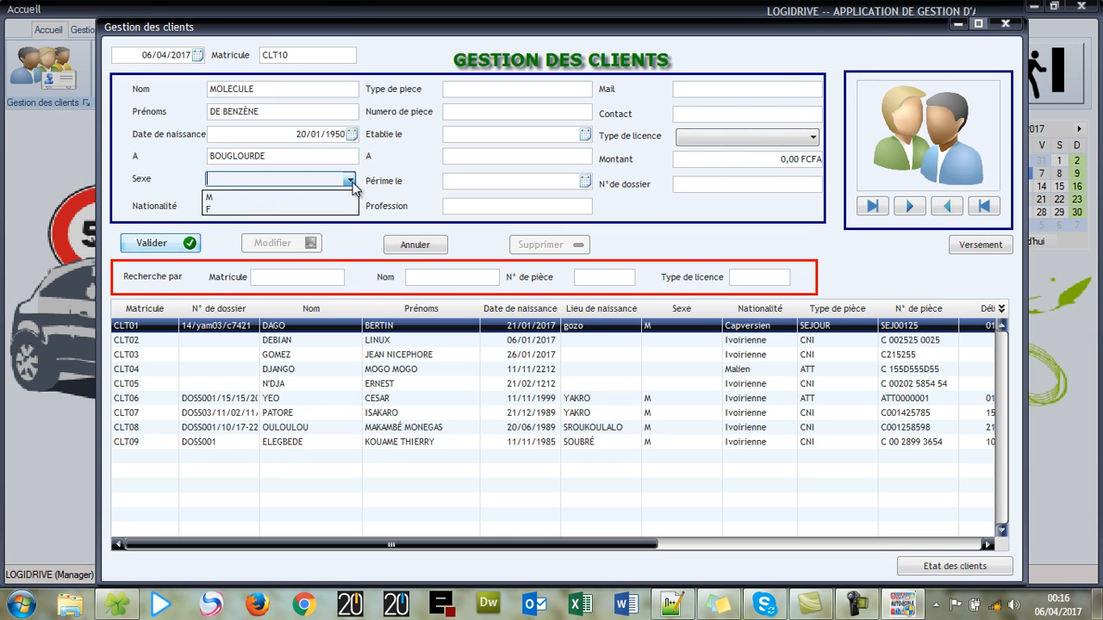
left_click(333, 208)
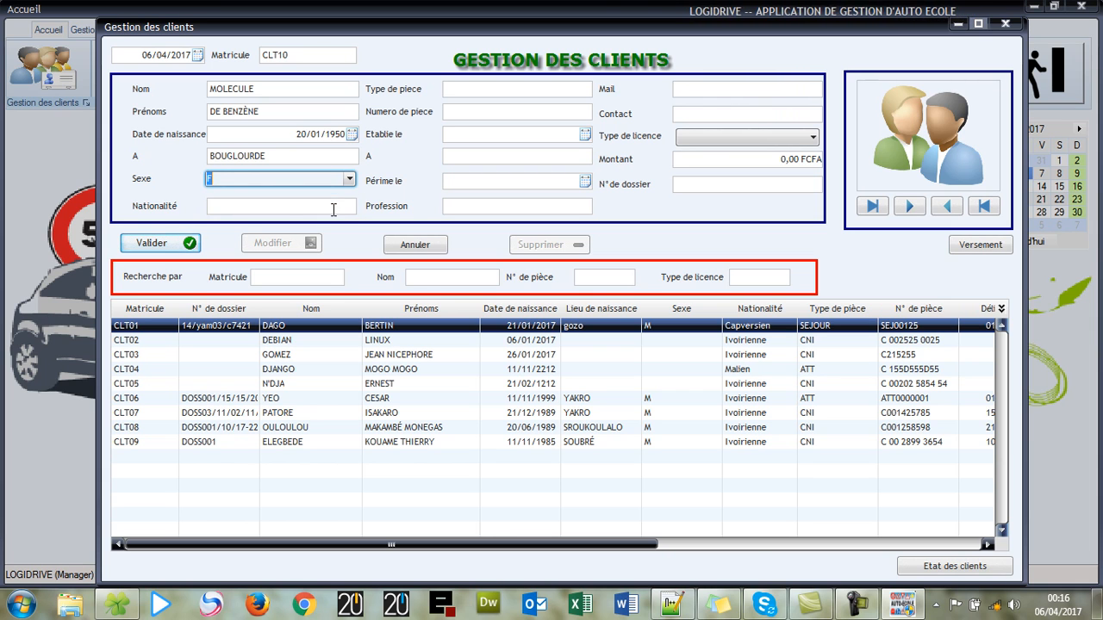
left_click(345, 210)
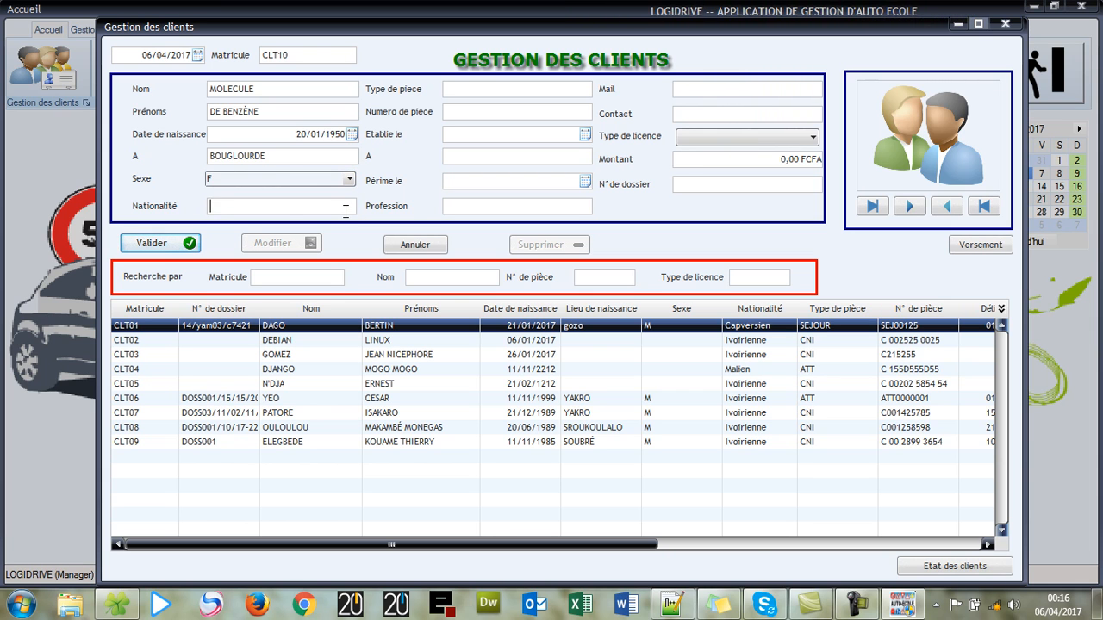
type("Chi")
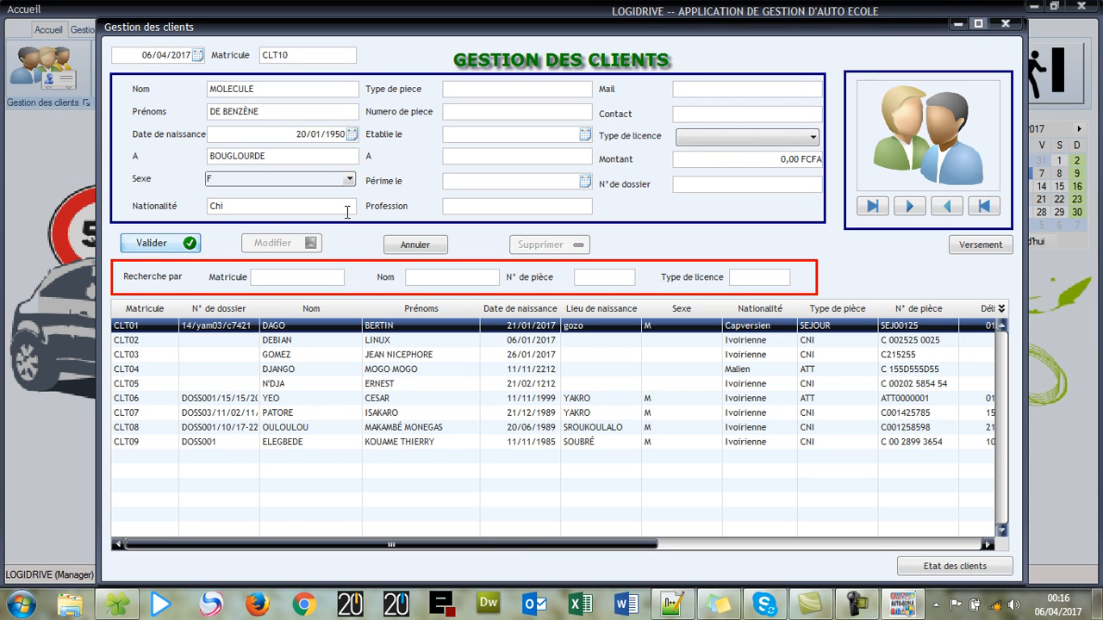
type("mie")
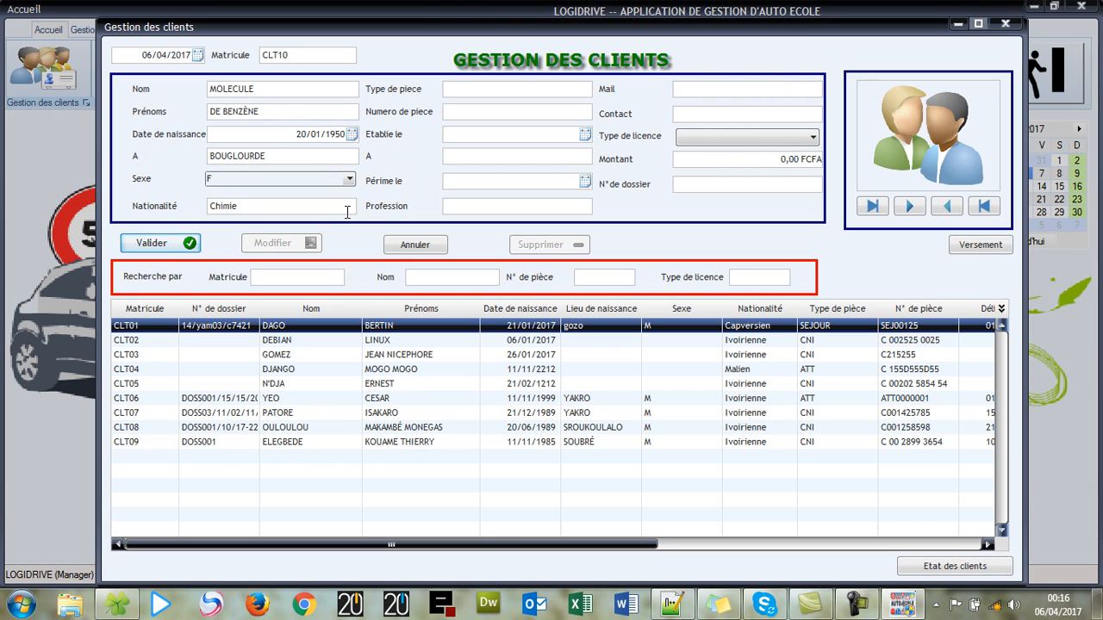
- Set the identity document type to CNI and enter the document number
left_click(466, 91)
type("CNI")
key("Tab")
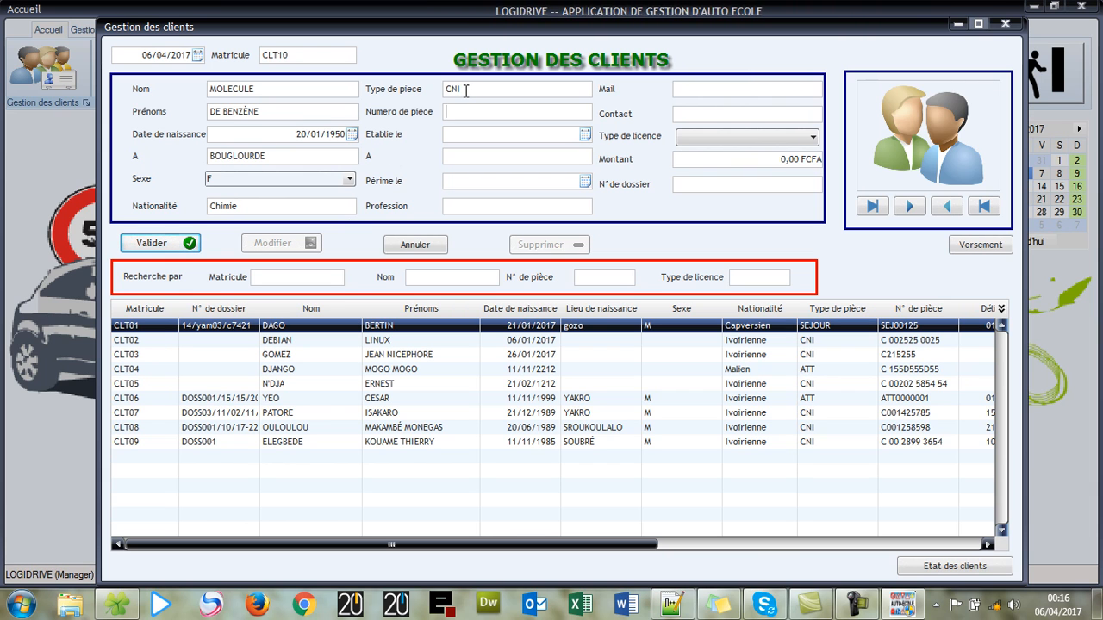
type("C0")
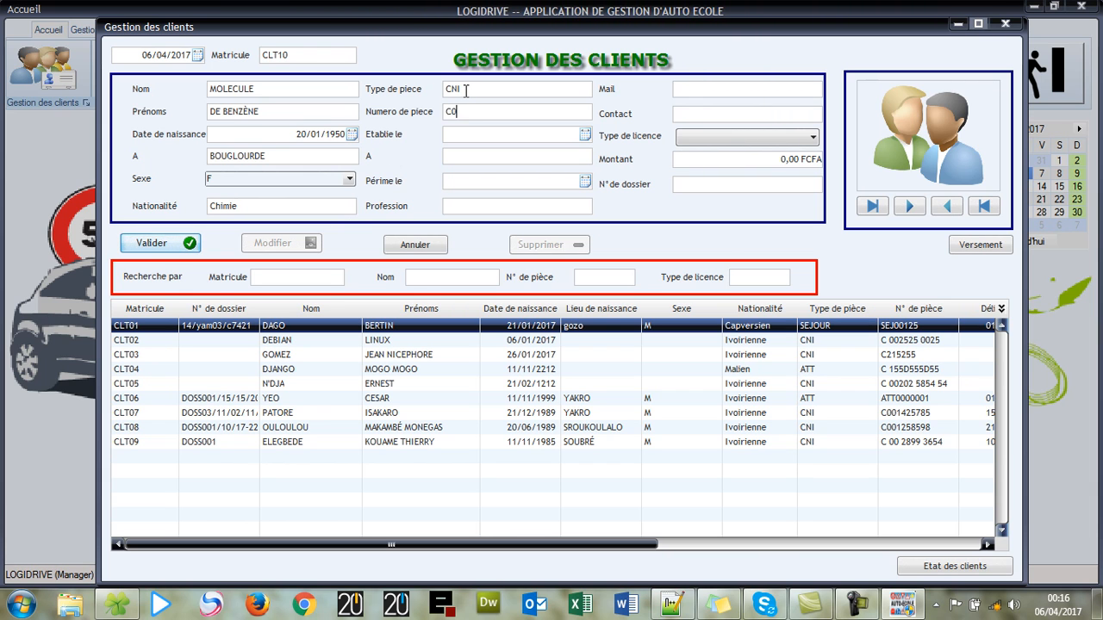
type("1010101")
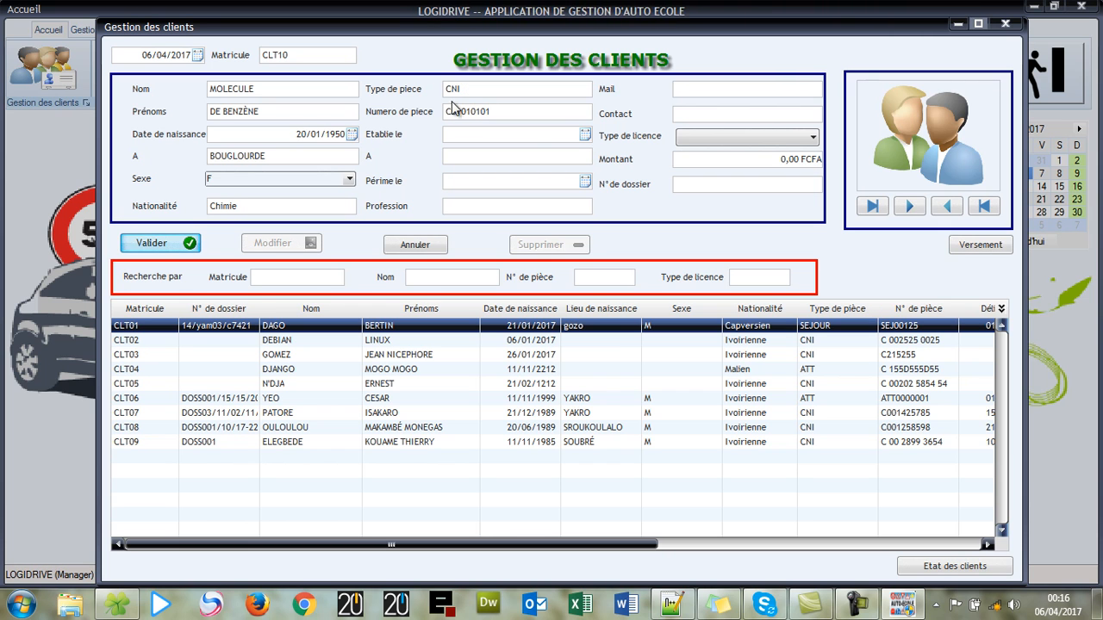
- Record the ID as issued 20/12/2000 at BOUGLOURDE
left_click(585, 134)
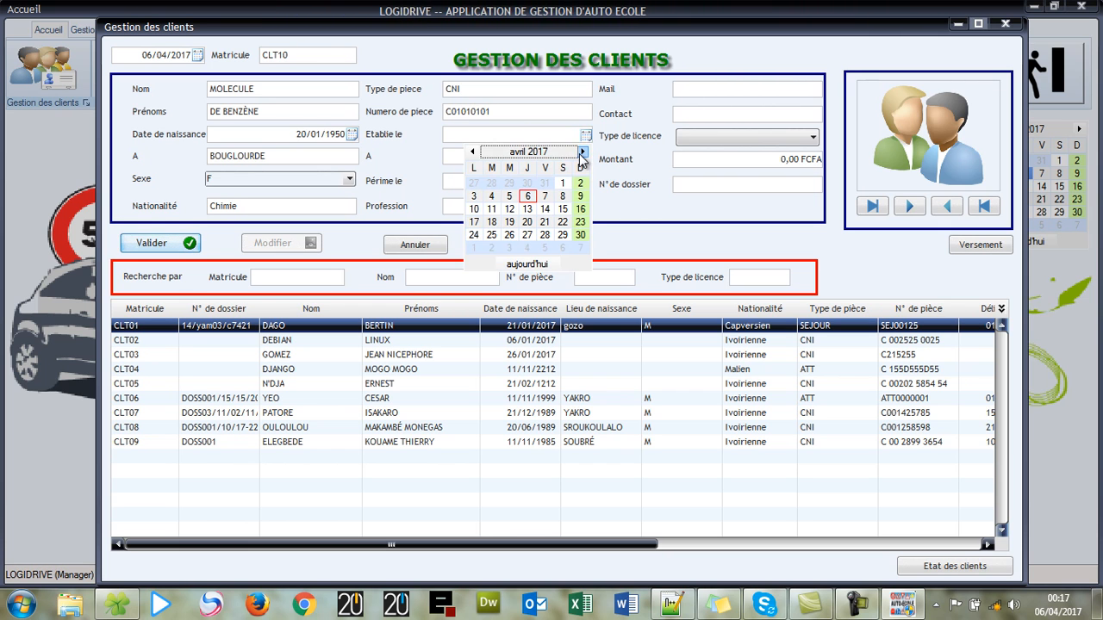
left_click(563, 136)
type("20/12/2000")
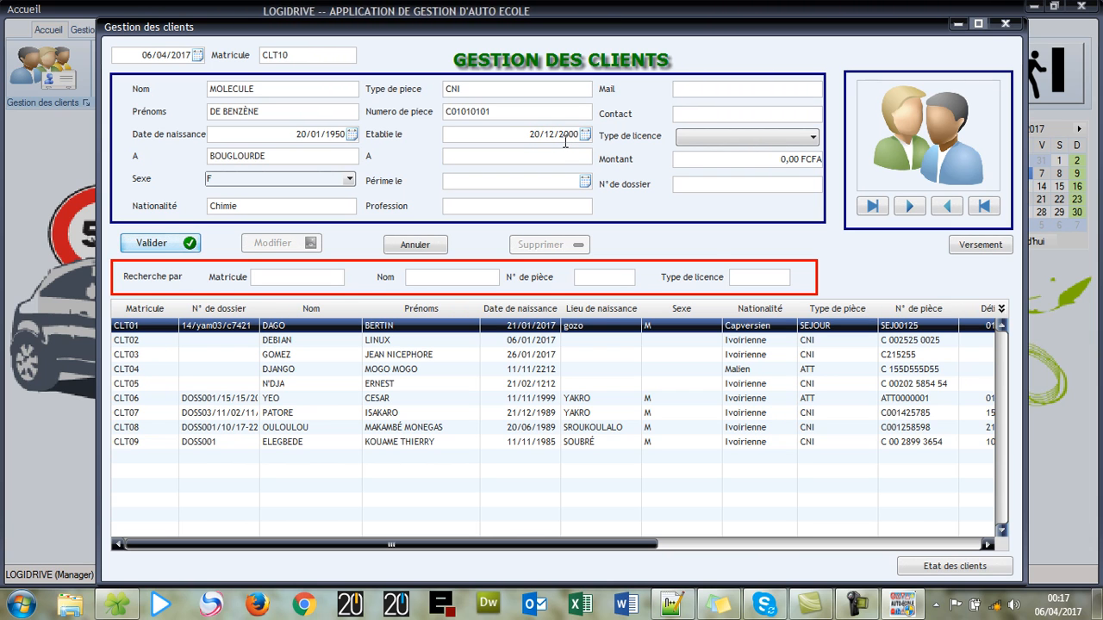
left_click(563, 152)
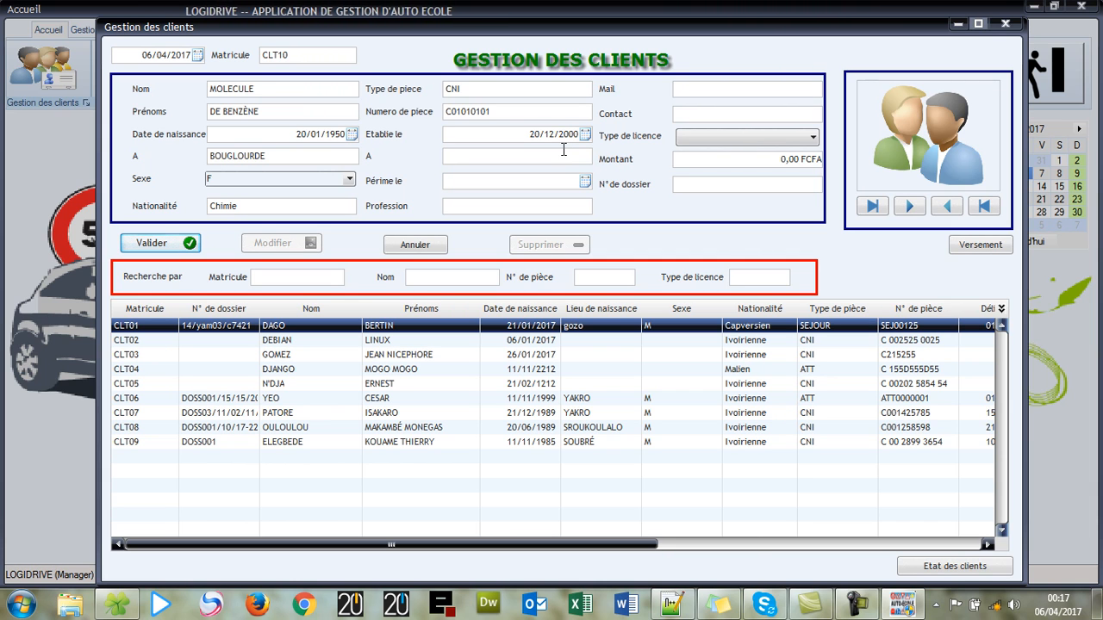
type("BOUGLOUOR")
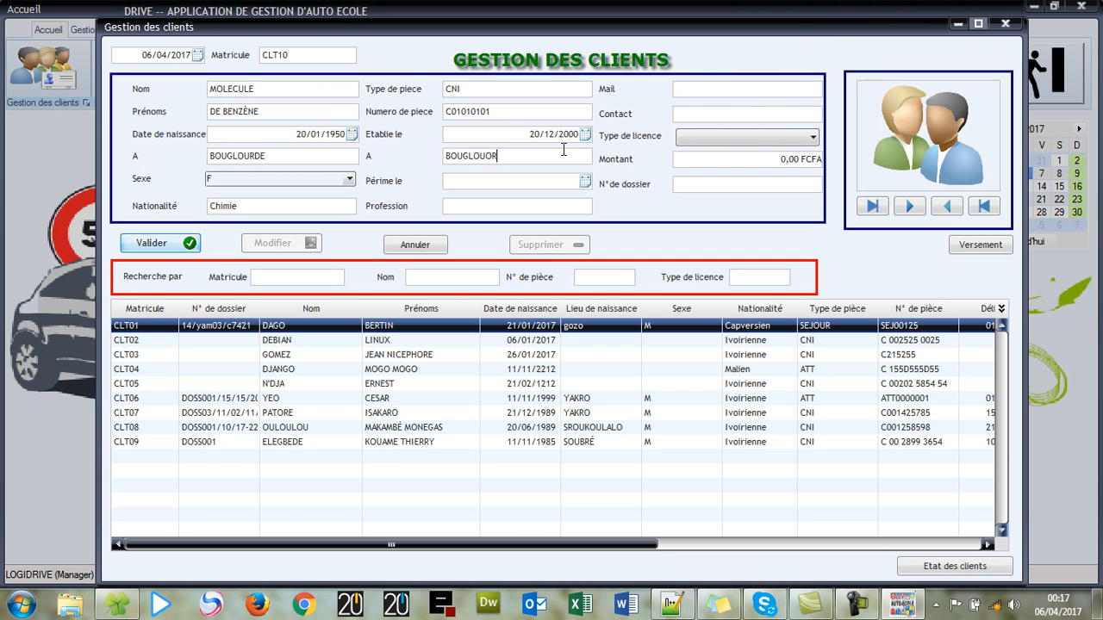
key("BackSpace")
type("R")
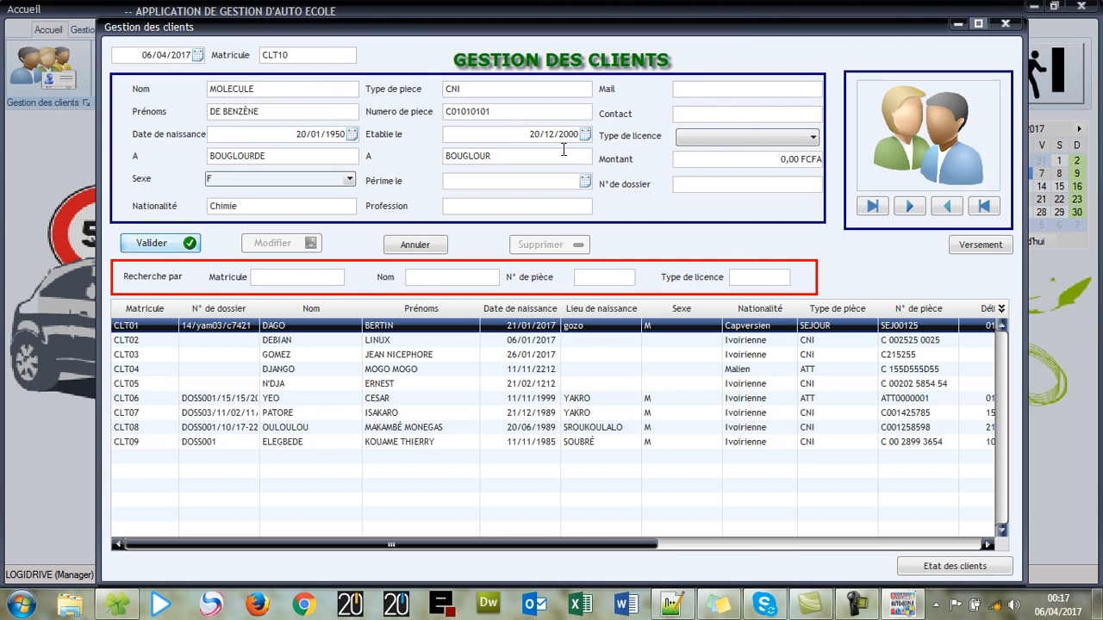
type("DE")
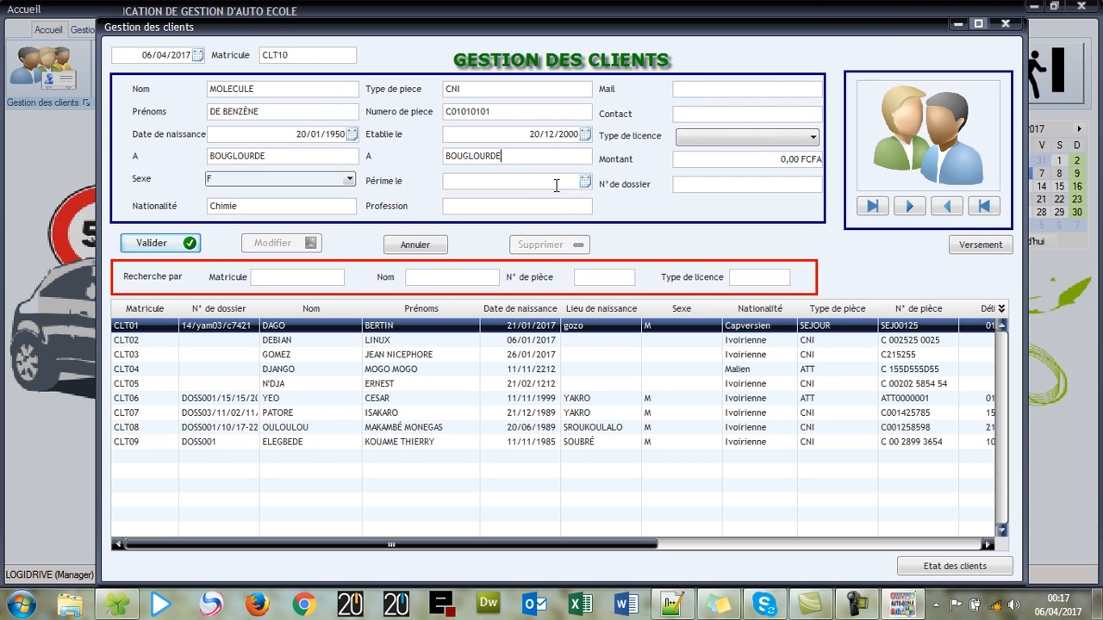
- Set the ID expiry to 19/12/2019 and the profession to Commercial
left_click(557, 185)
type("1912")
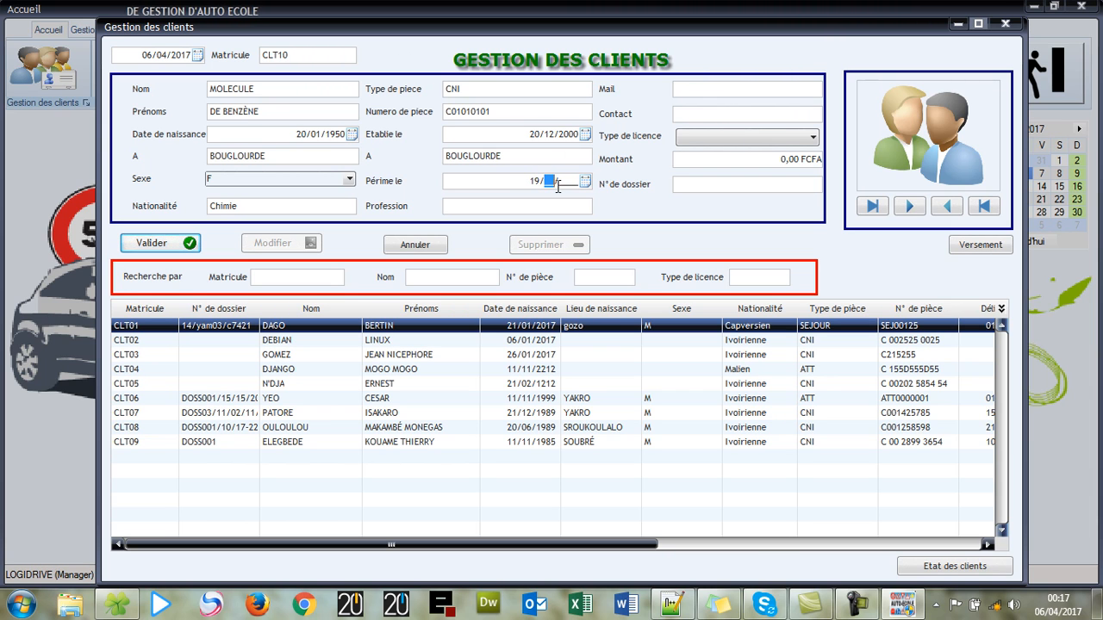
type("2010")
key("BackSpace")
type("9")
left_click(561, 203)
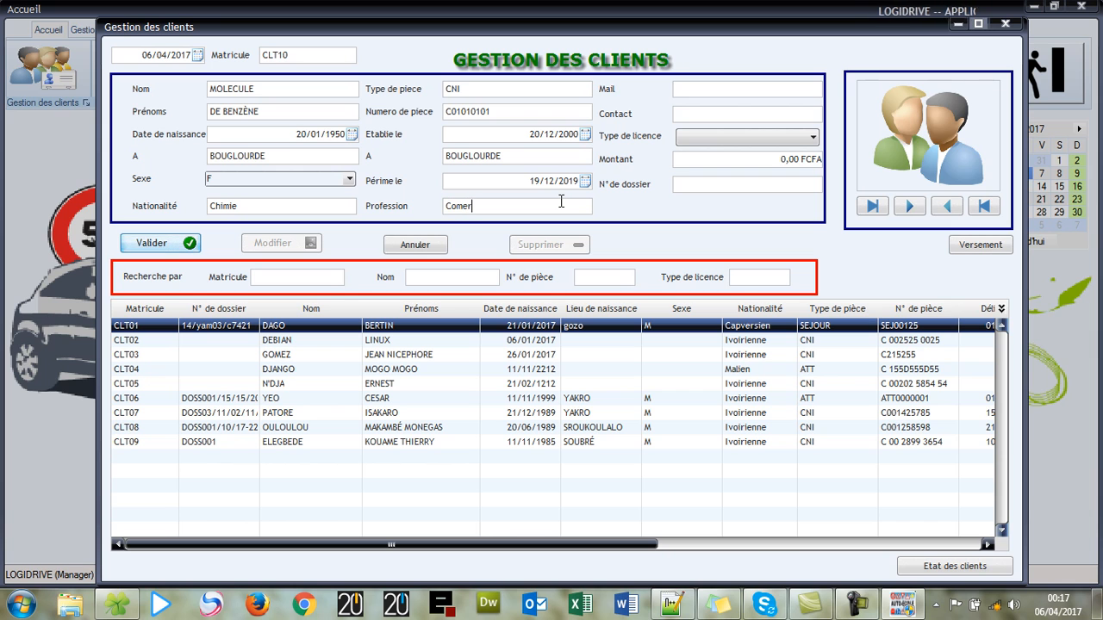
type("Commercical")
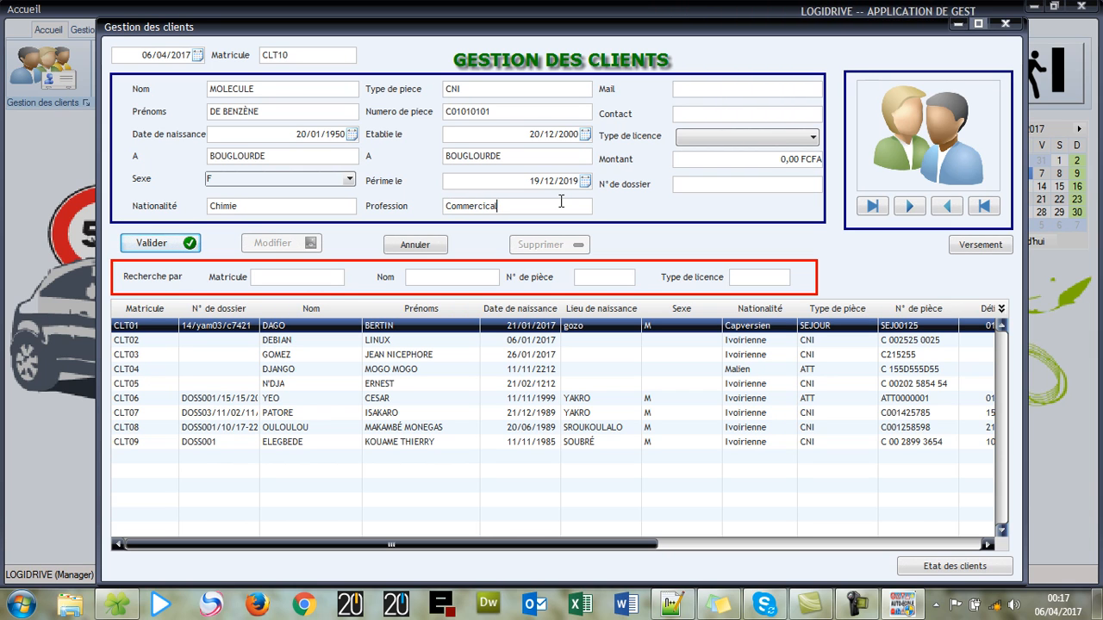
left_click(748, 87)
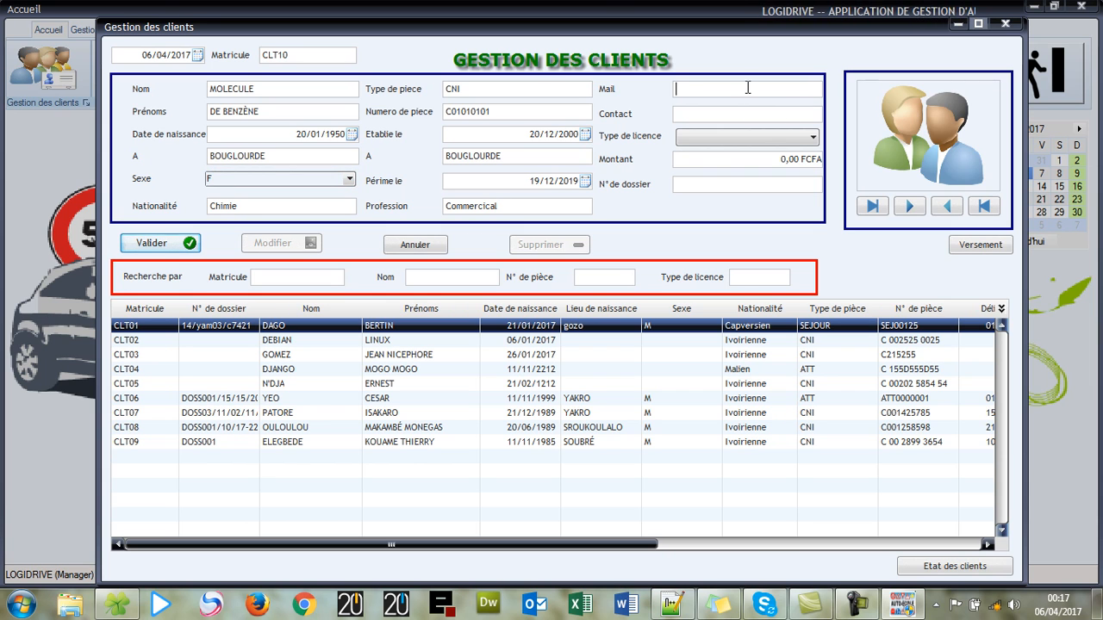
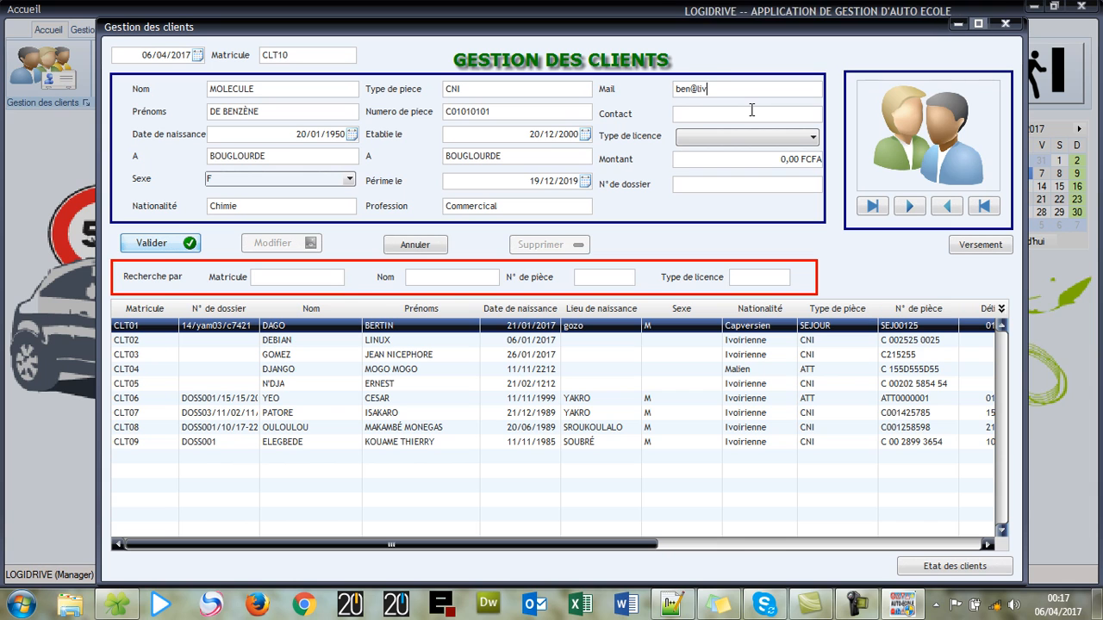
- Fill in the client's e-mail and contact number and choose licence type A-B-C-D
left_click(749, 111)
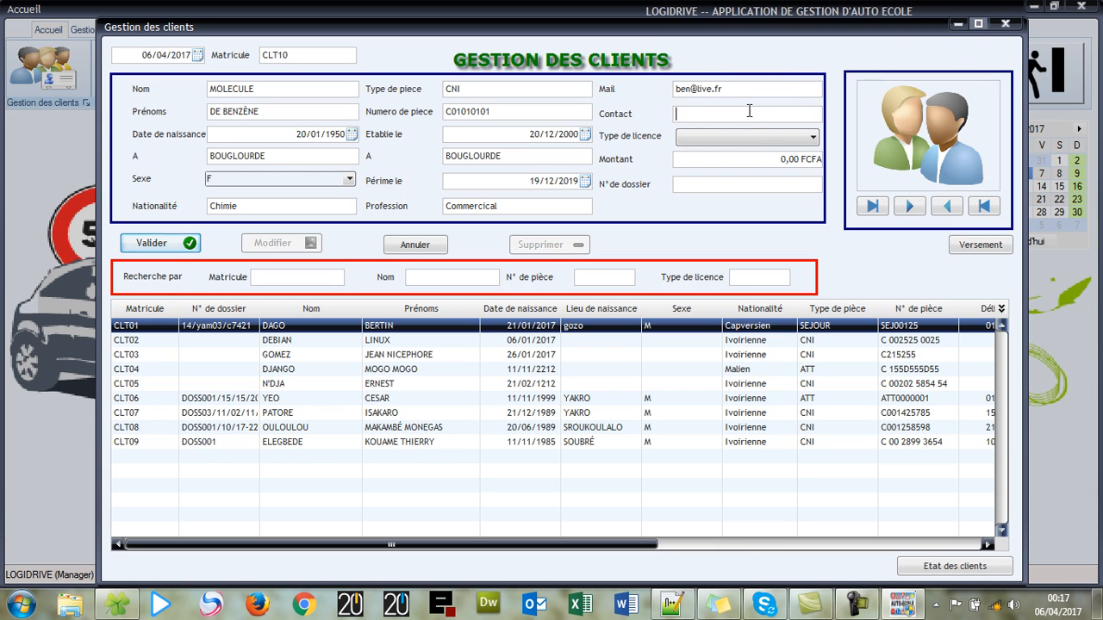
type("010100010110")
left_click(747, 136)
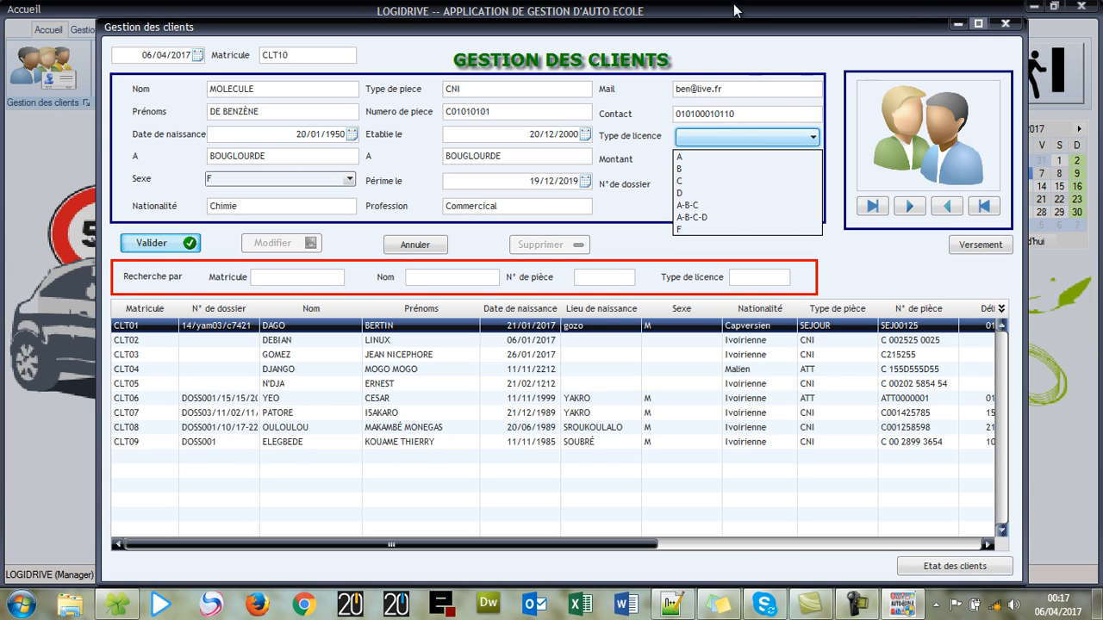
left_click(734, 216)
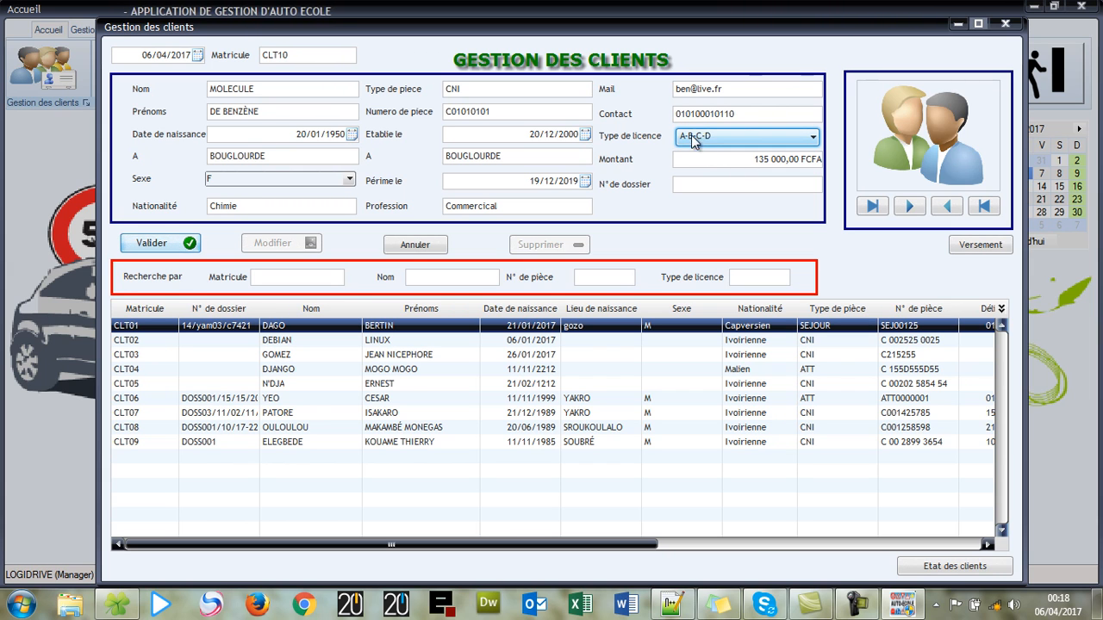
- Change the amount to 115 000,00 FCFA and enter the dossier number
left_click(752, 161)
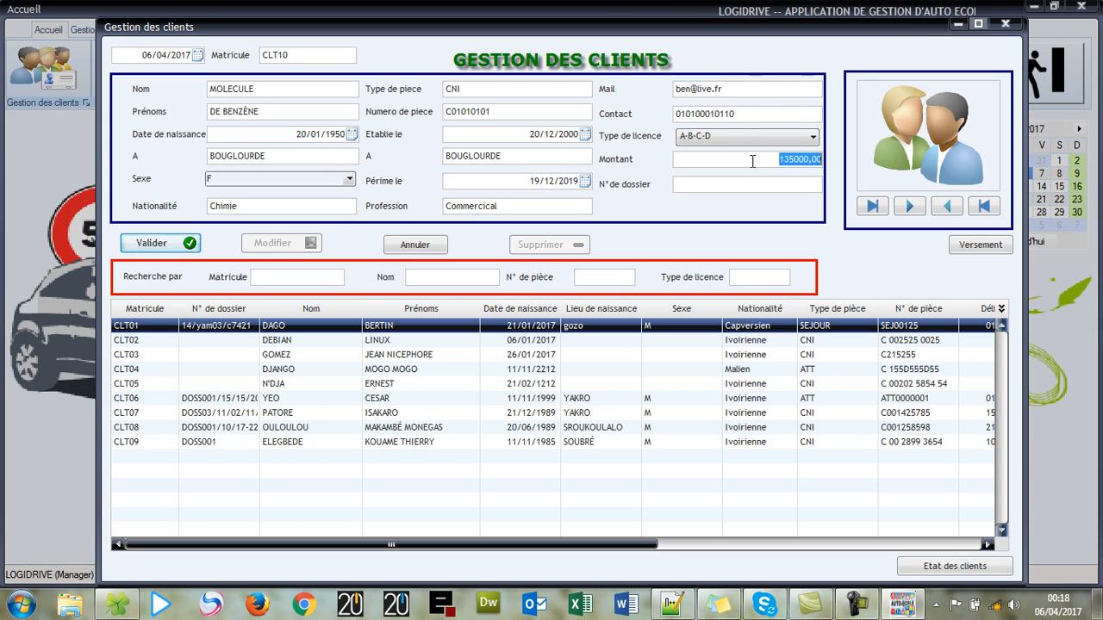
type("15")
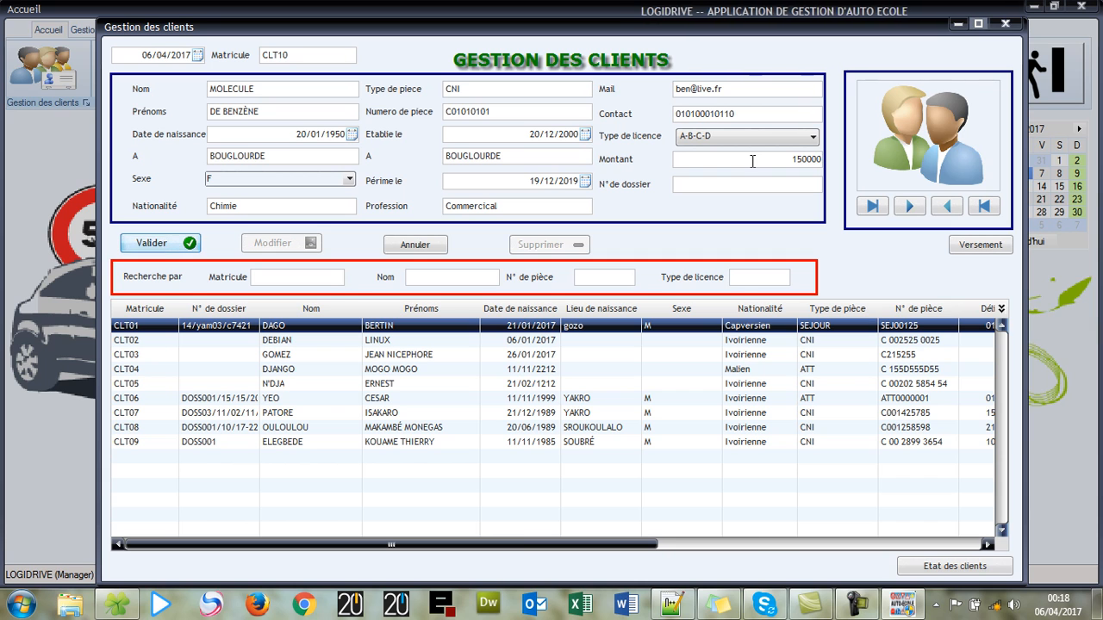
key("BackSpace")
key("BackSpace")
key("BackSpace")
key("BackSpace")
key("BackSpace")
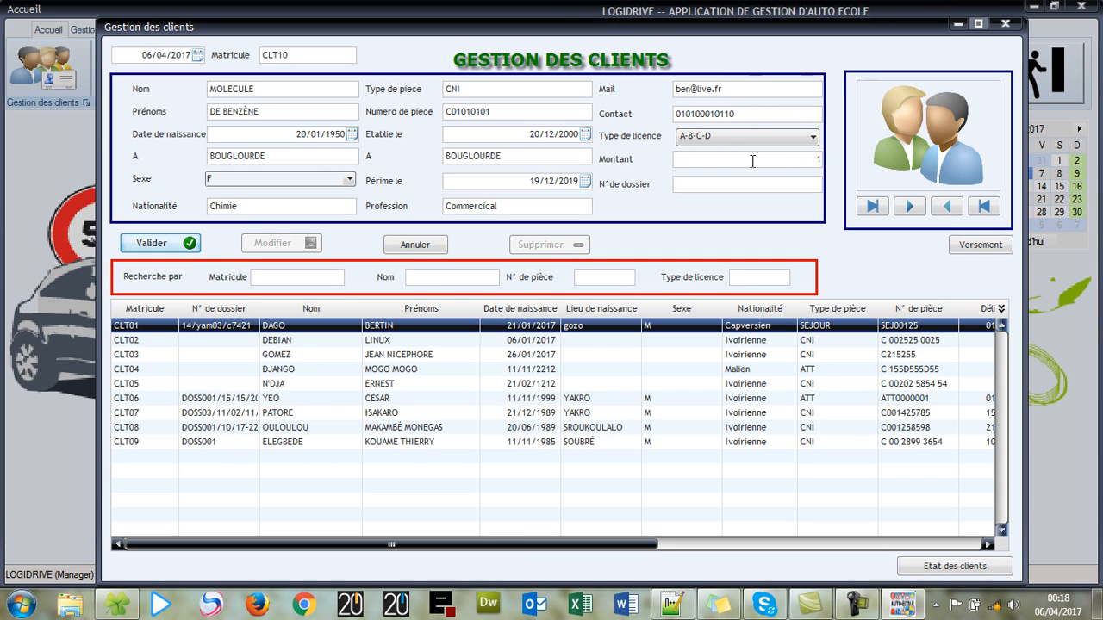
type("15000")
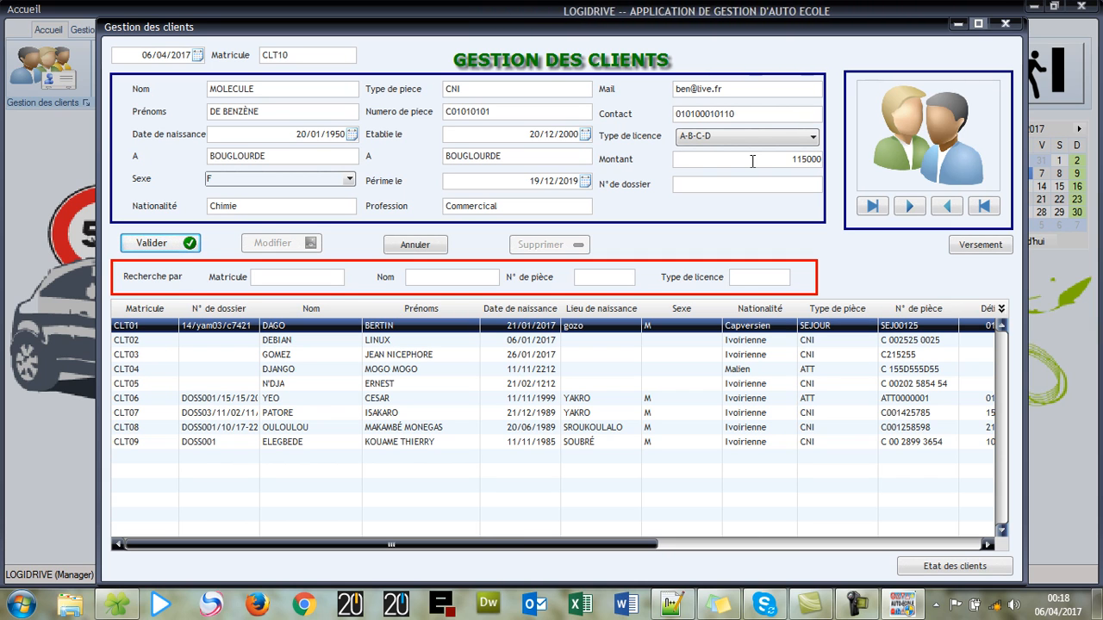
left_click(748, 180)
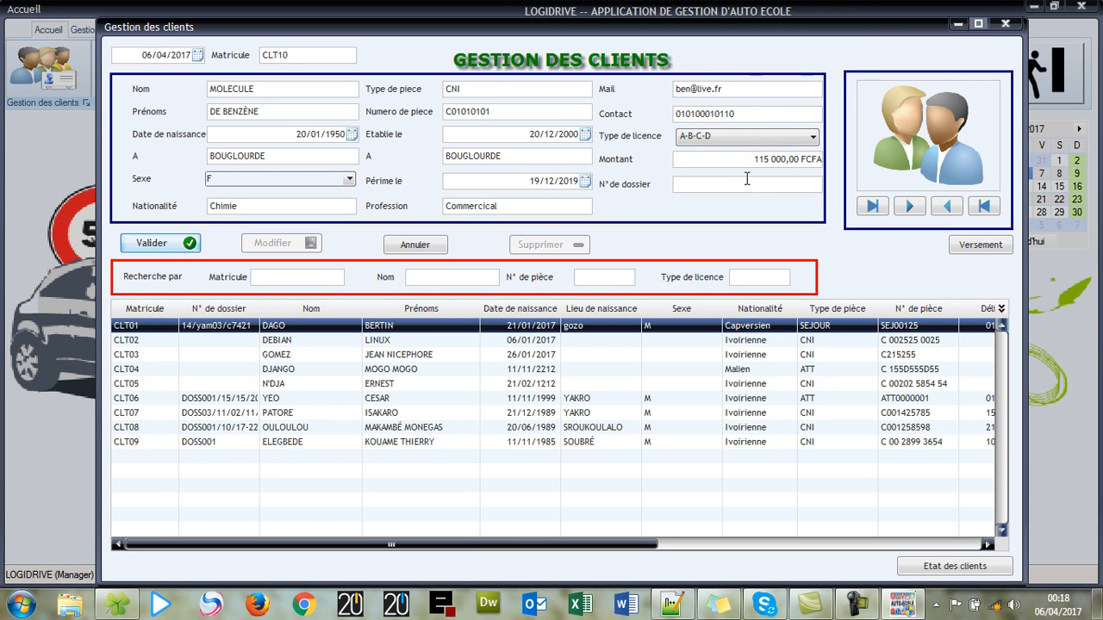
type("DOS0")
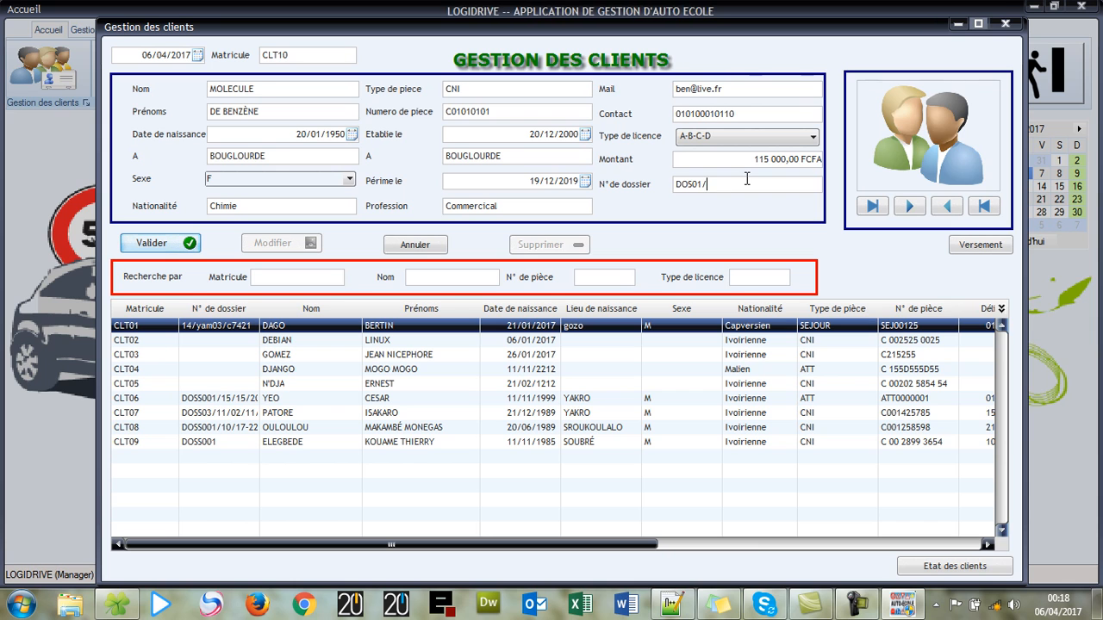
type("1/0")
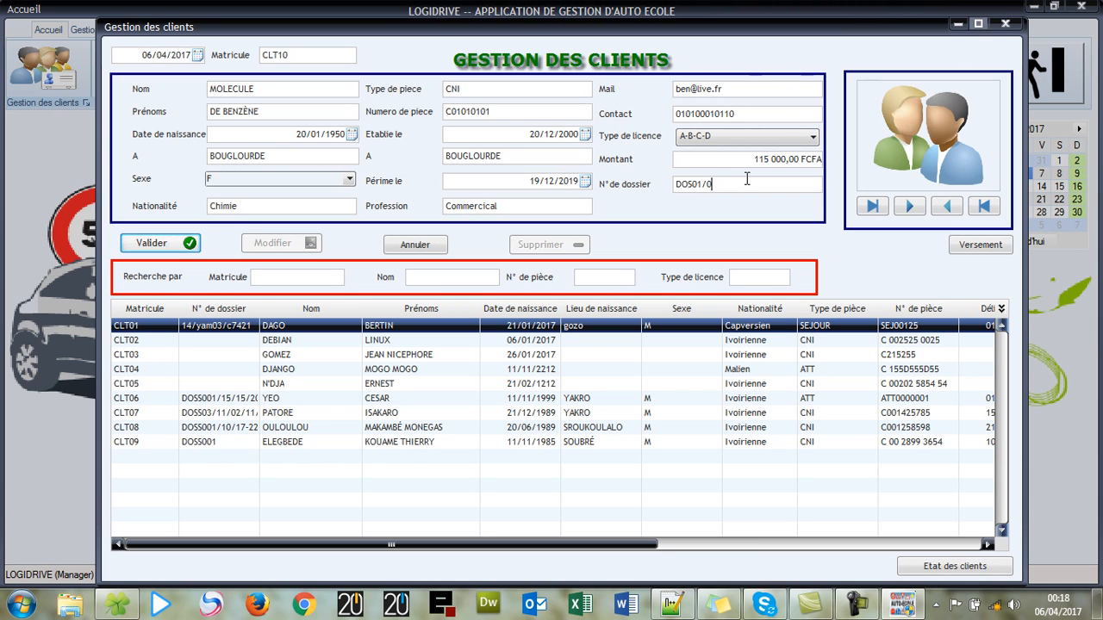
type("4/1220")
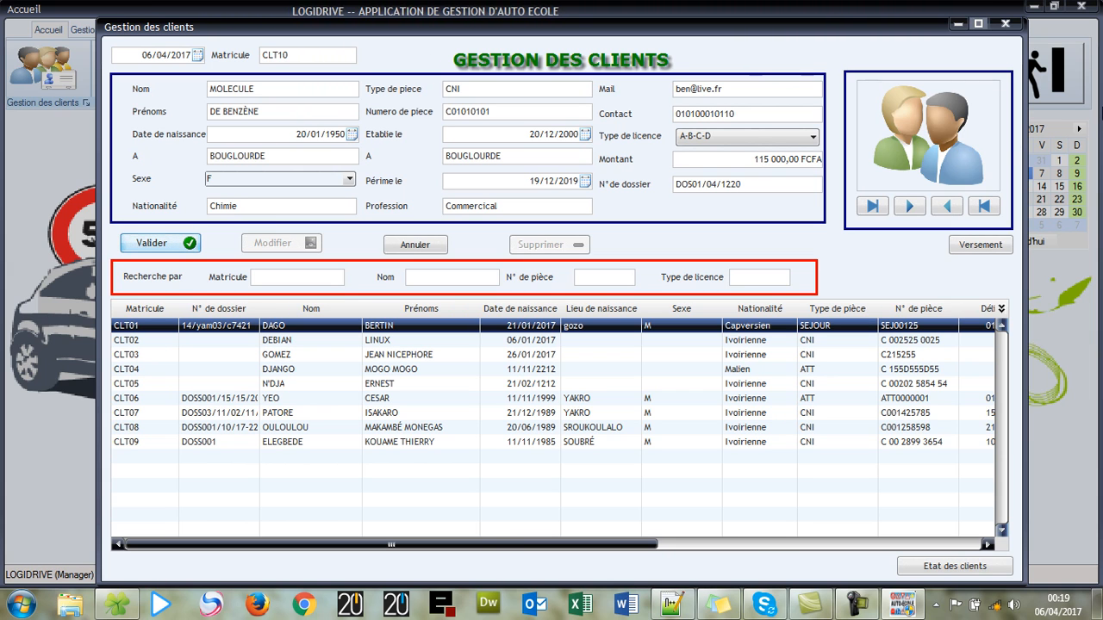
- Load the hand-diagram image feature-image1 as the client's photo
left_click(922, 146)
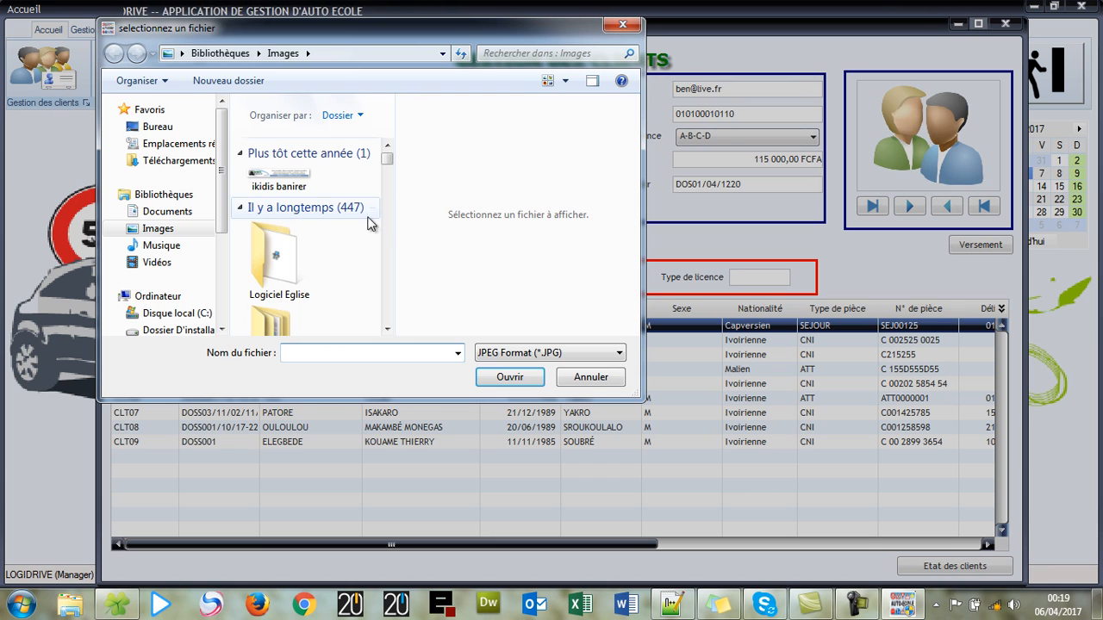
left_click_drag(387, 164, 400, 300)
left_click(293, 258)
scroll(302, 259, "down", 4)
scroll(306, 257, "down", 5)
scroll(295, 204, "down", 8)
scroll(296, 207, "up", 2)
left_click(280, 280)
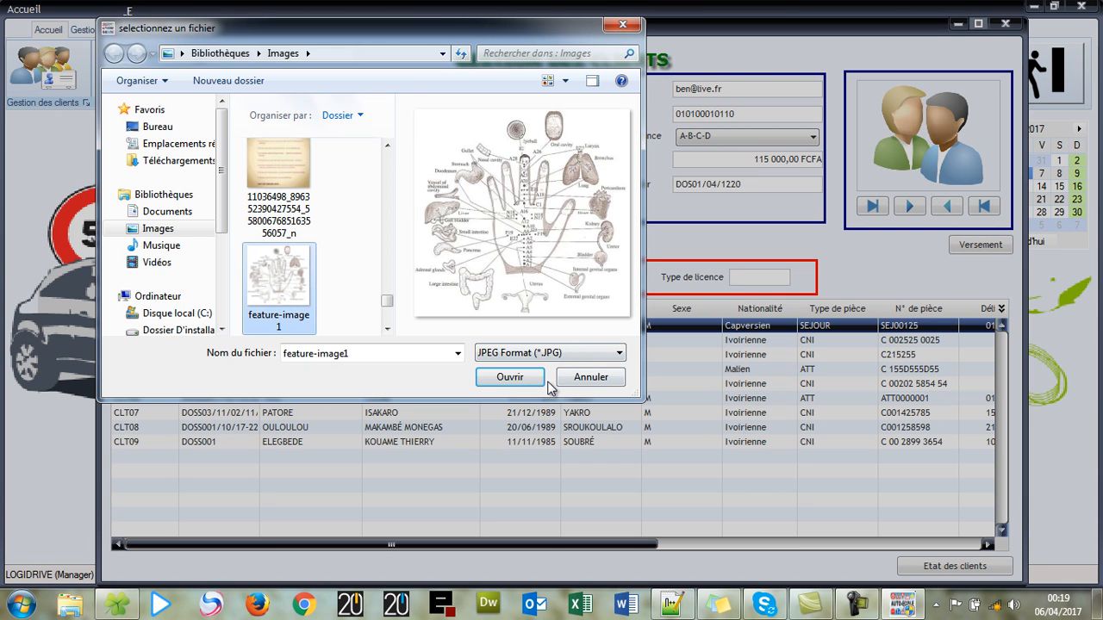
left_click(509, 376)
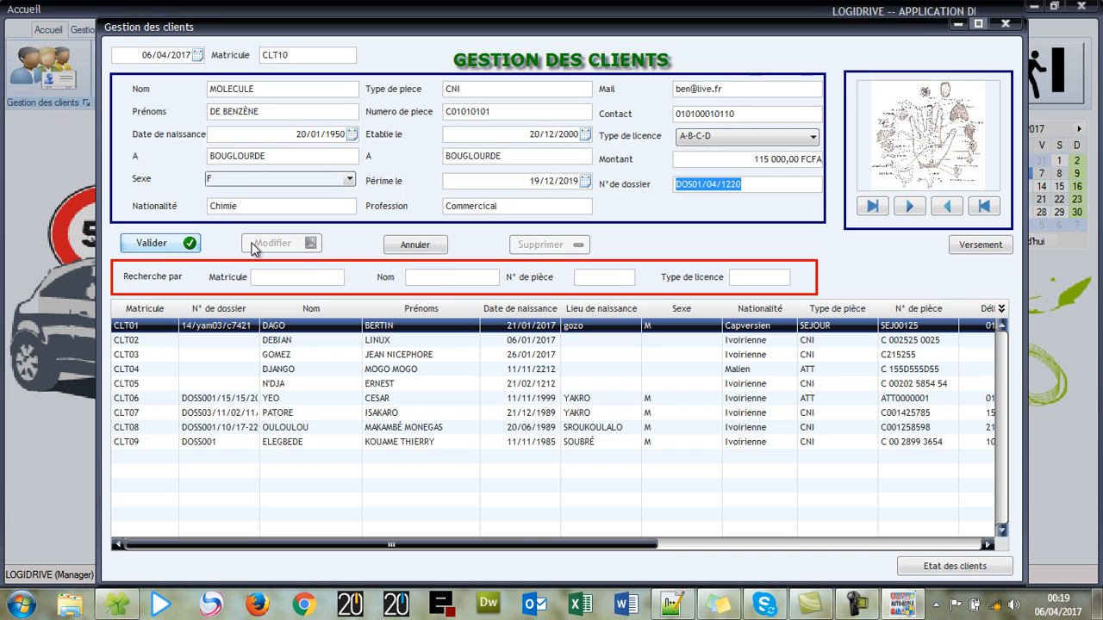
- Save the new client and close the client management window
left_click(184, 248)
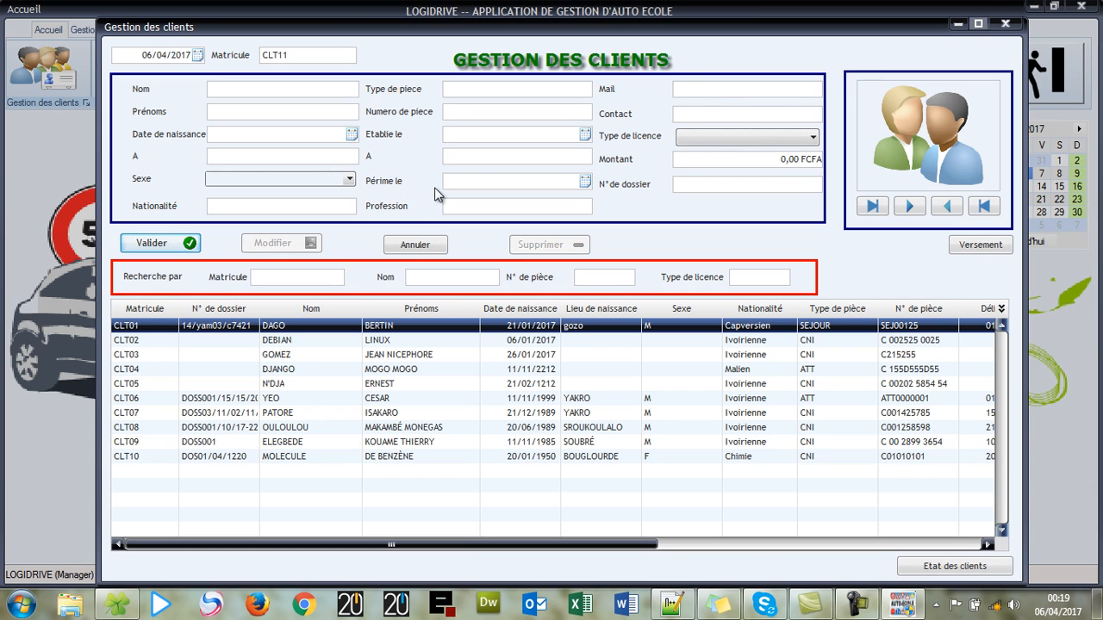
left_click(1008, 25)
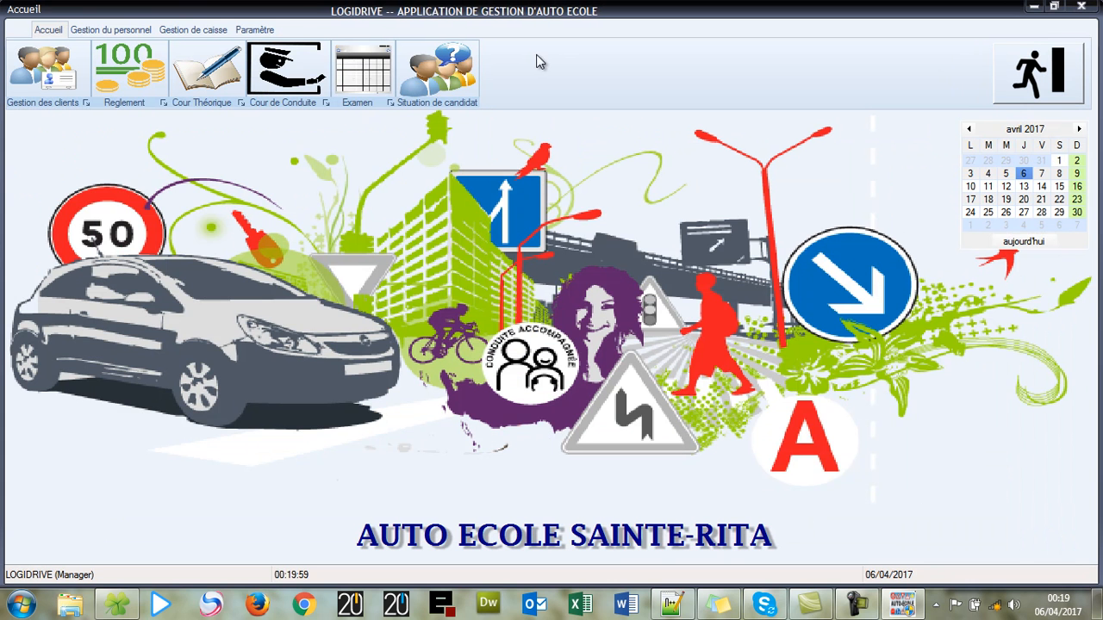
- In cash management, look up a candidate code, which is rejected as wrong
left_click(120, 75)
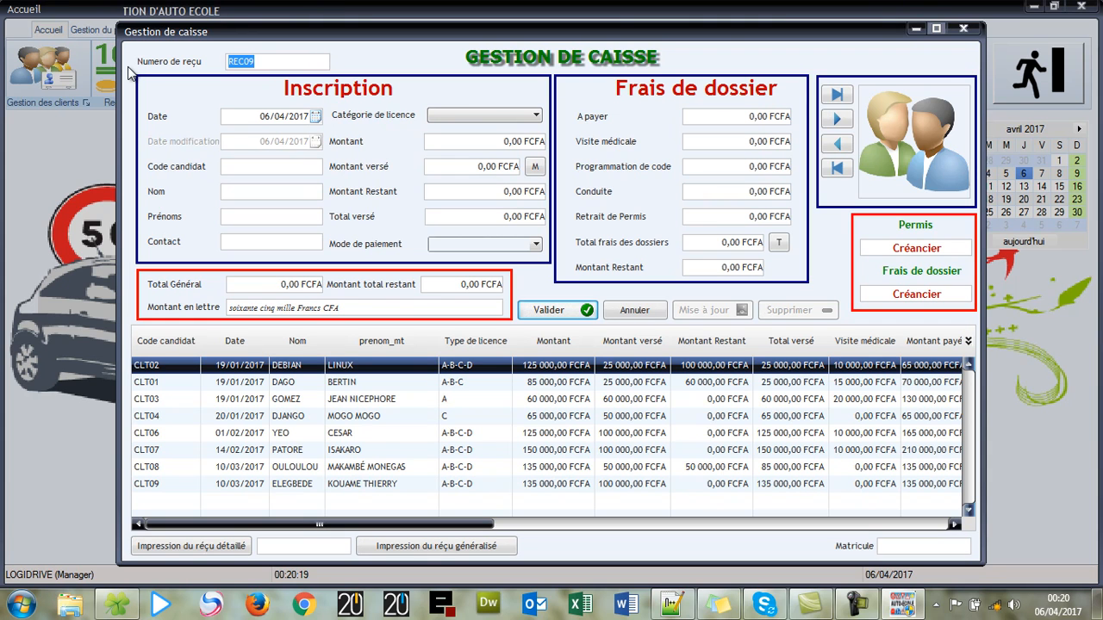
left_click(282, 191)
left_click(277, 215)
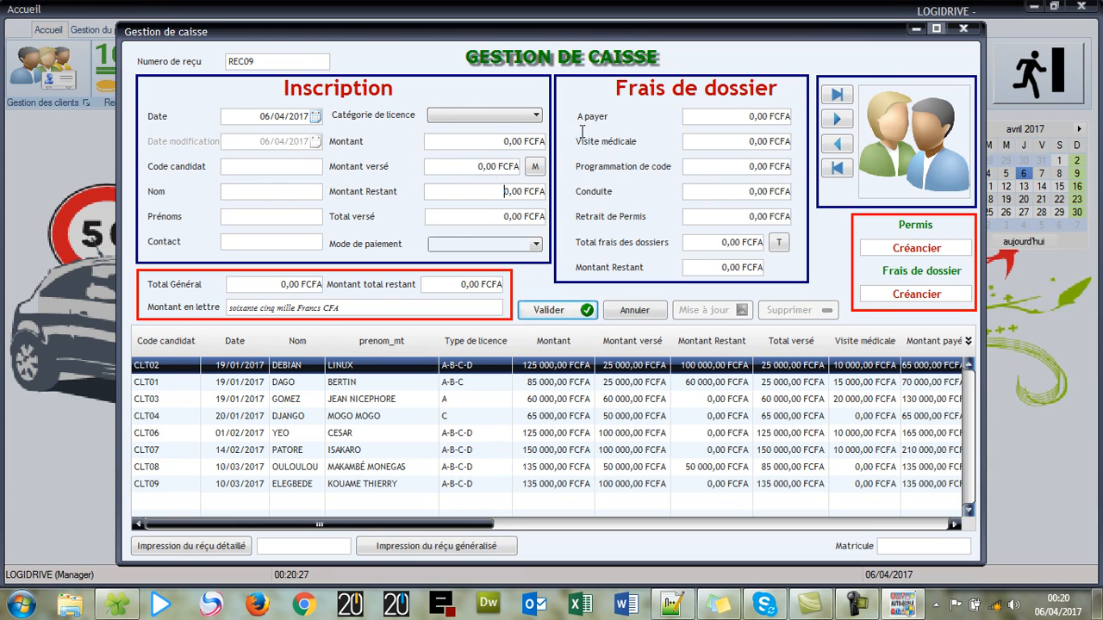
left_click(451, 139)
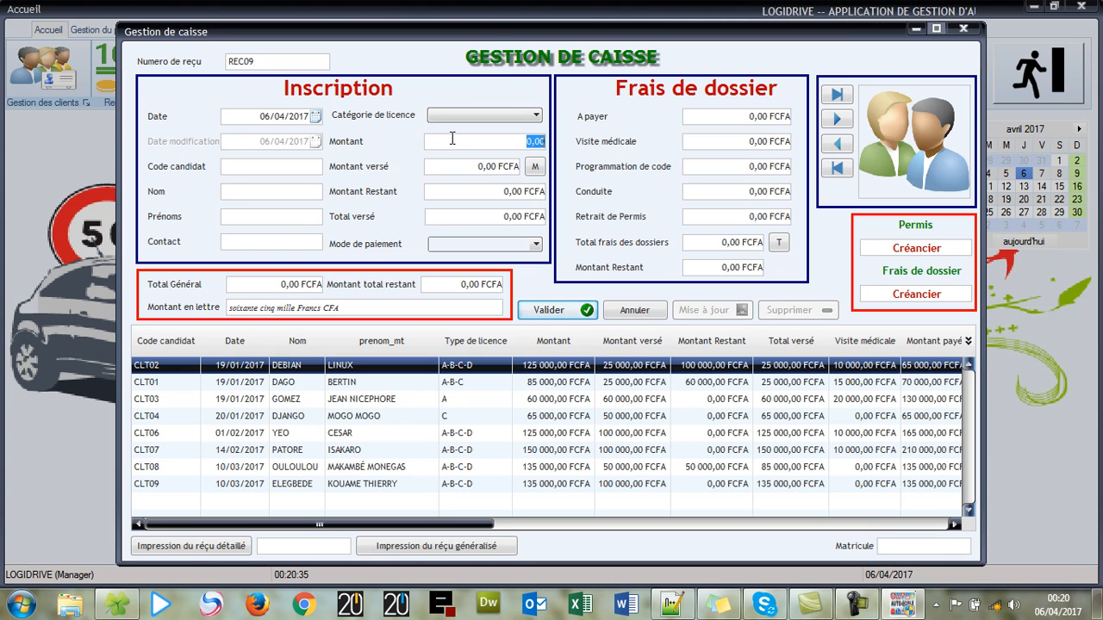
left_click(298, 161)
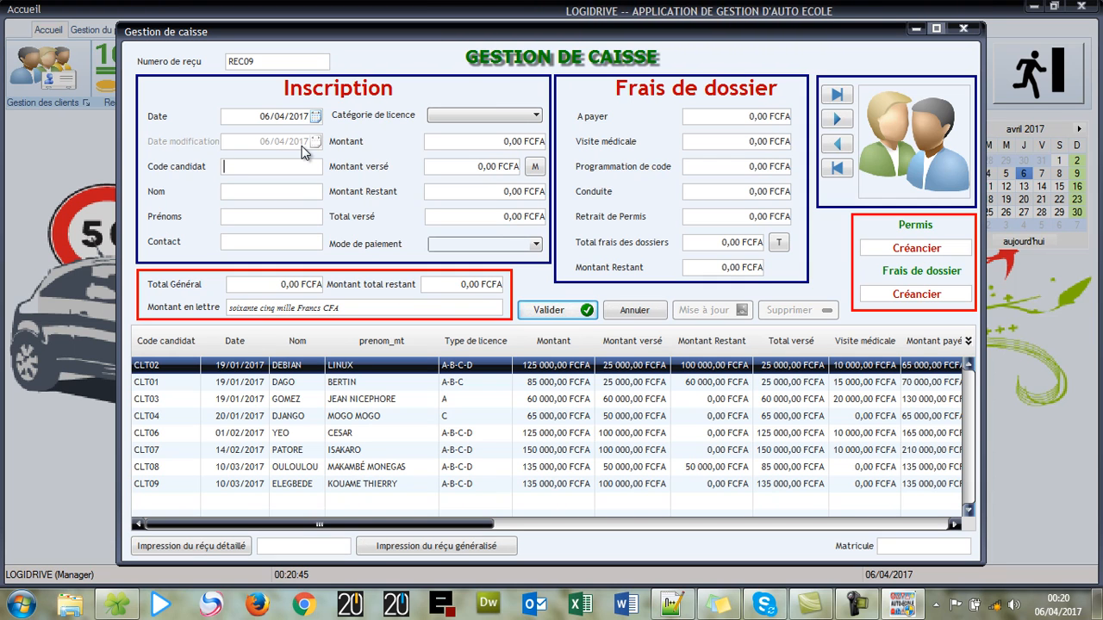
type("CLT1111")
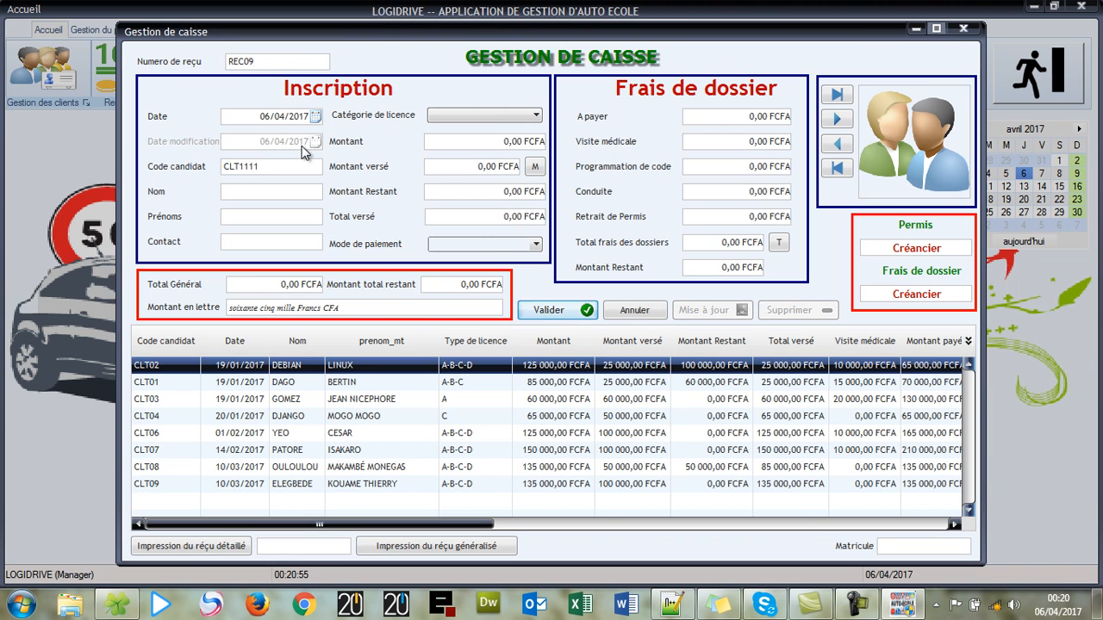
key("Return")
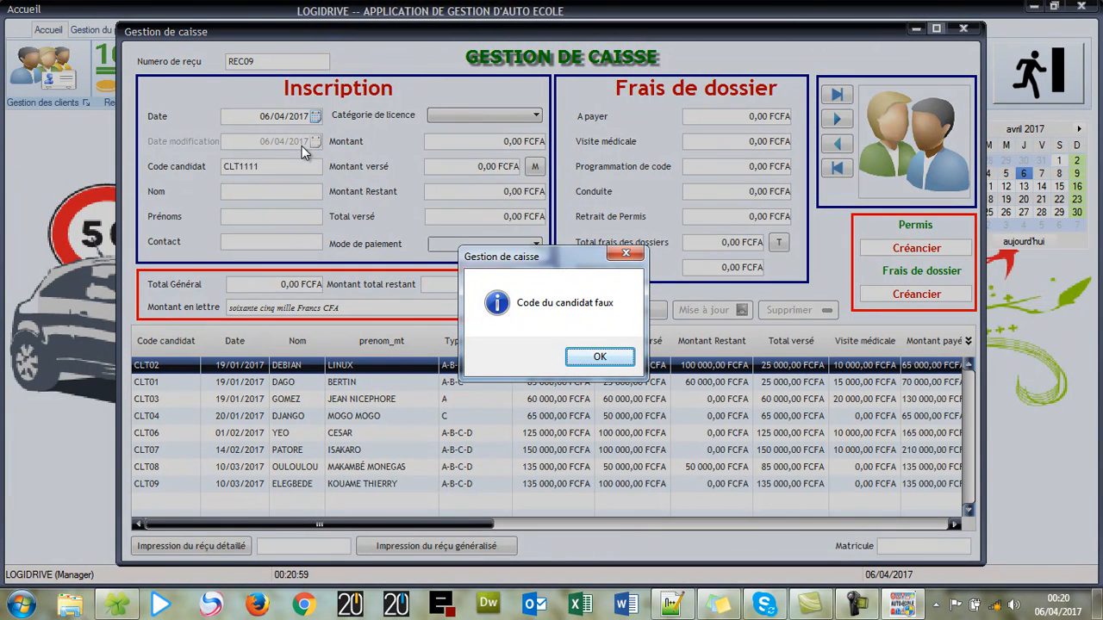
- Dismiss the wrong-code warning and reset the cash receipt form to all amounts 0,00 FCFA
left_click(598, 357)
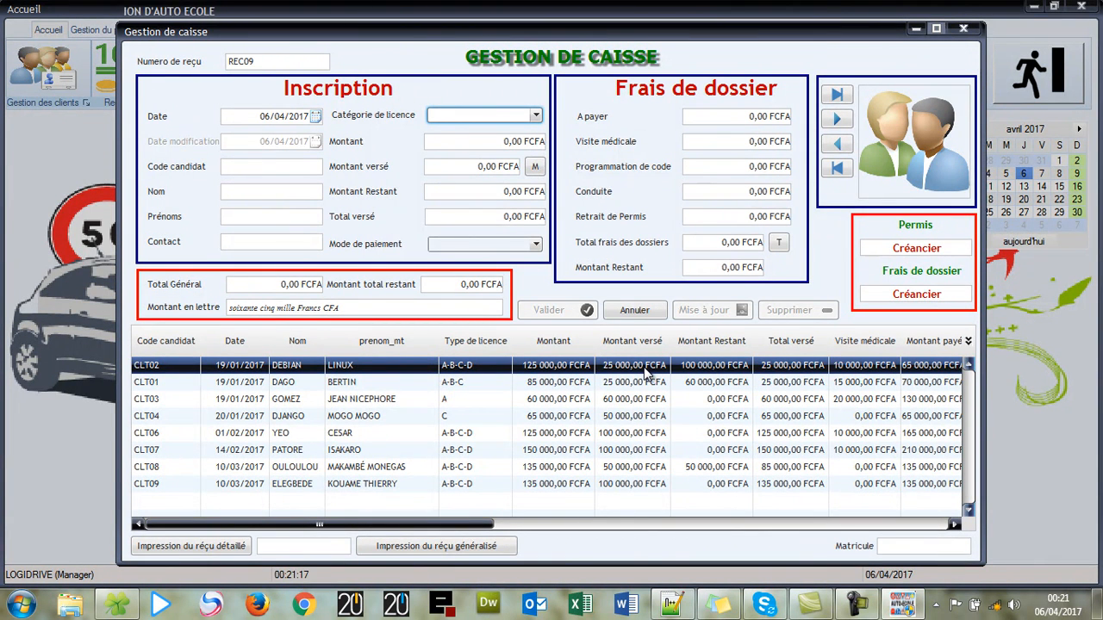
left_click(632, 315)
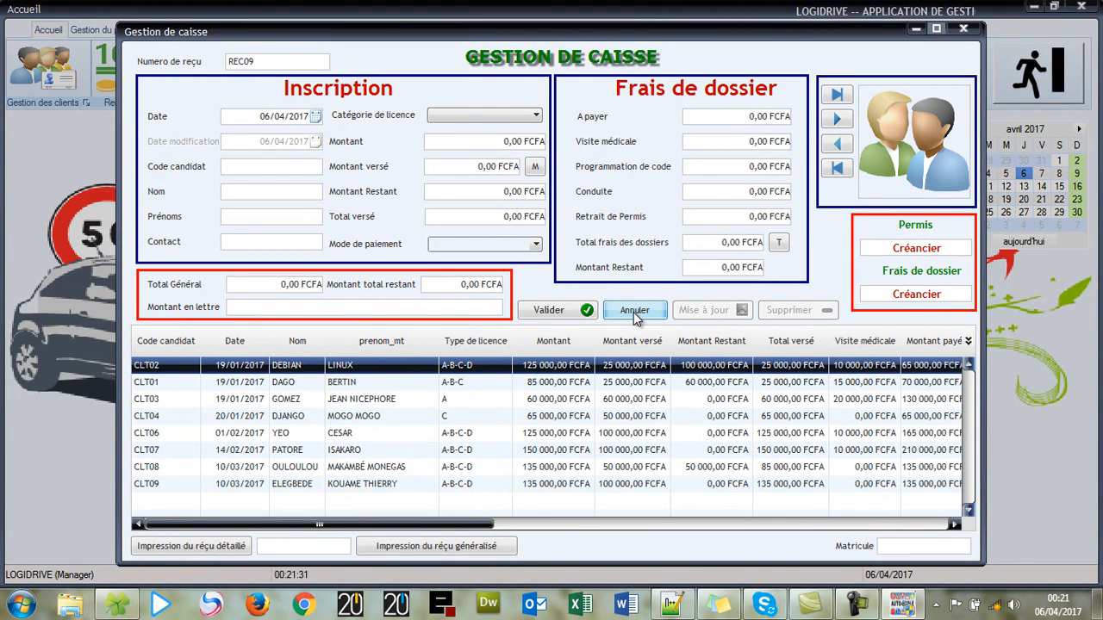
left_click(634, 312)
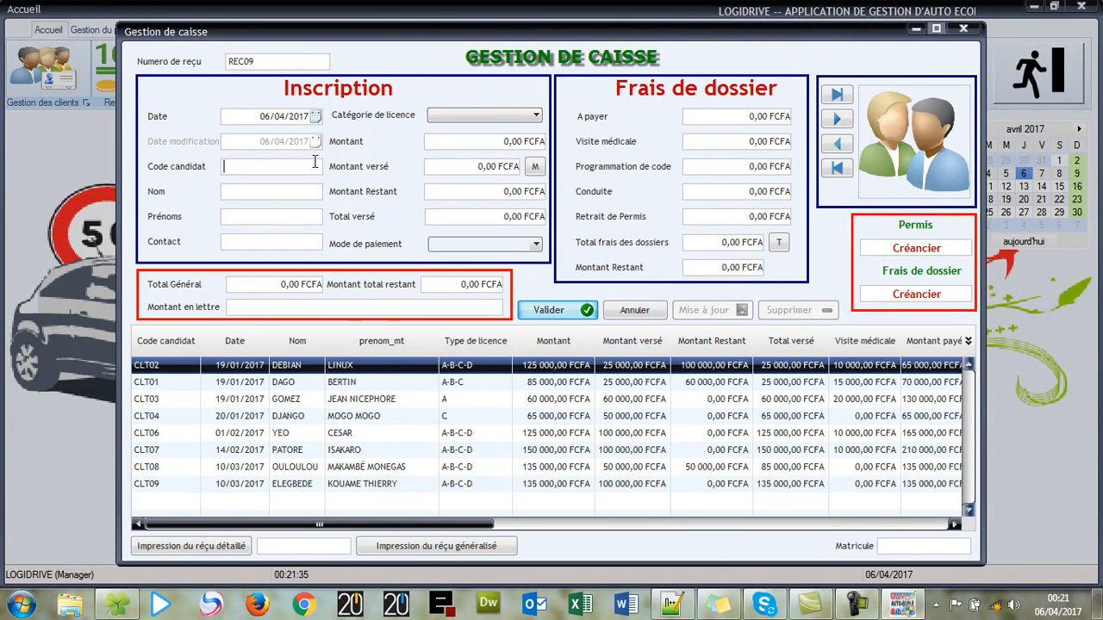
- Load candidate CLT10 and record a 50 000 FCFA payment, leaving 65 000 FCFA remaining
type("CLT10")
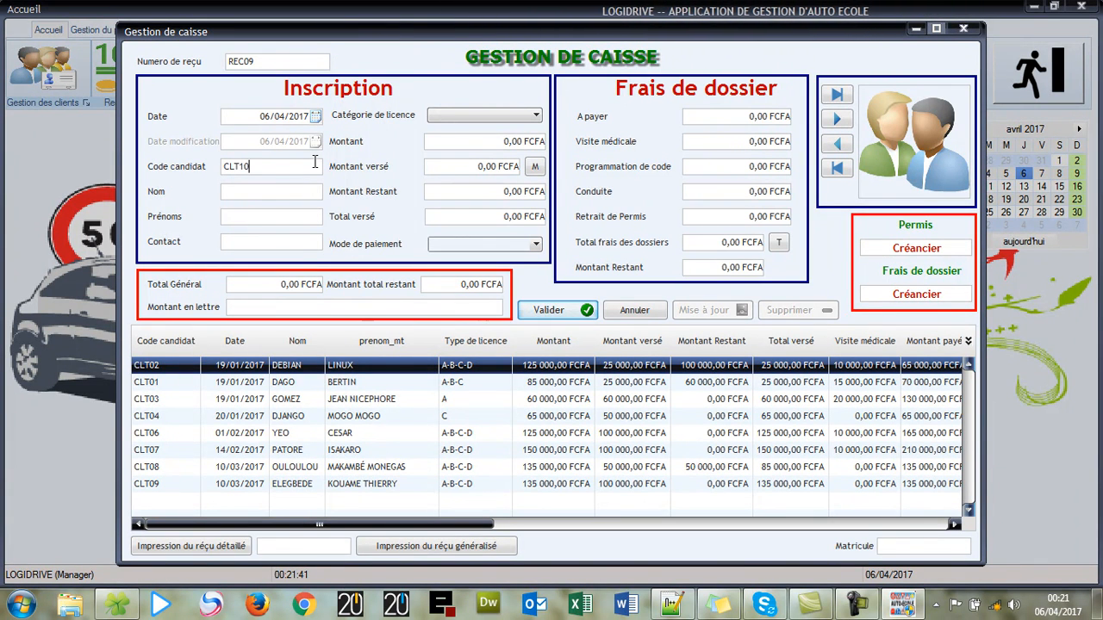
key("Return")
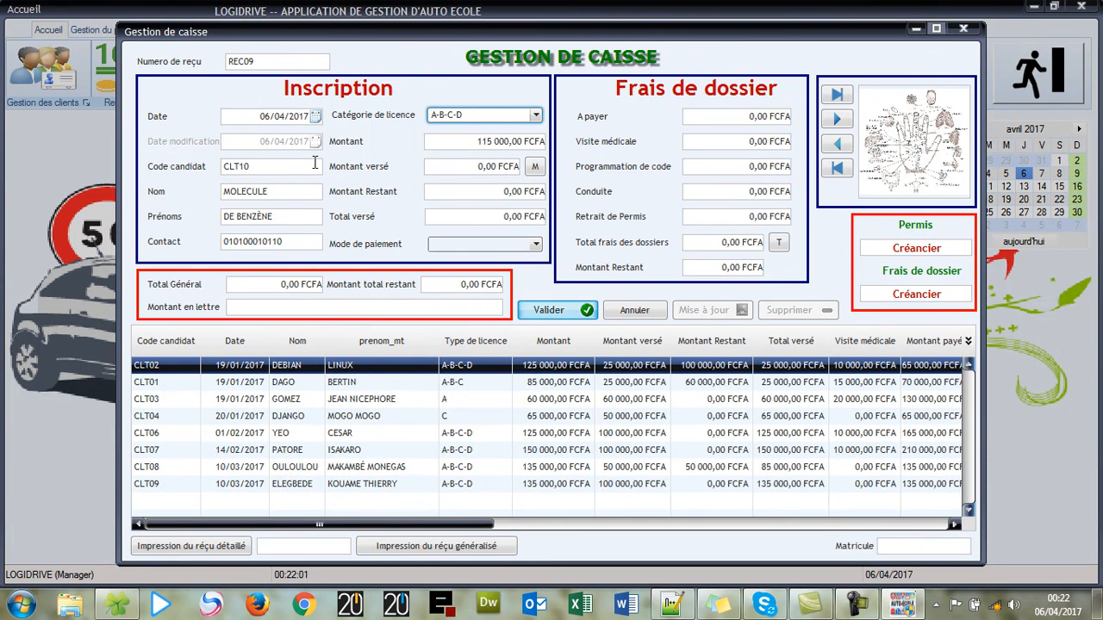
left_click(480, 168)
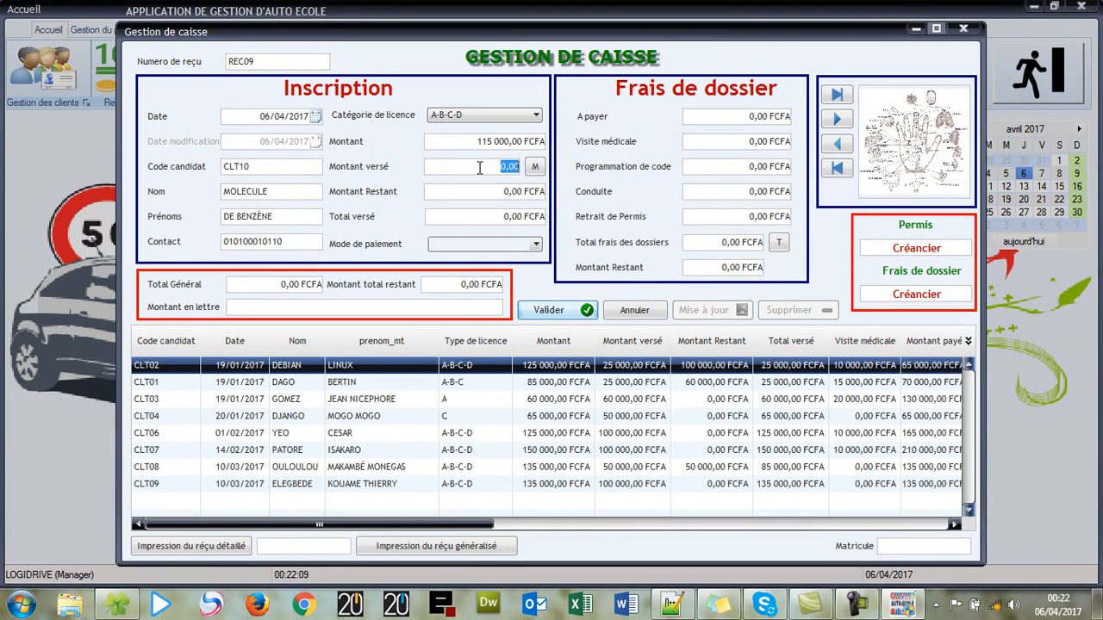
type("50000")
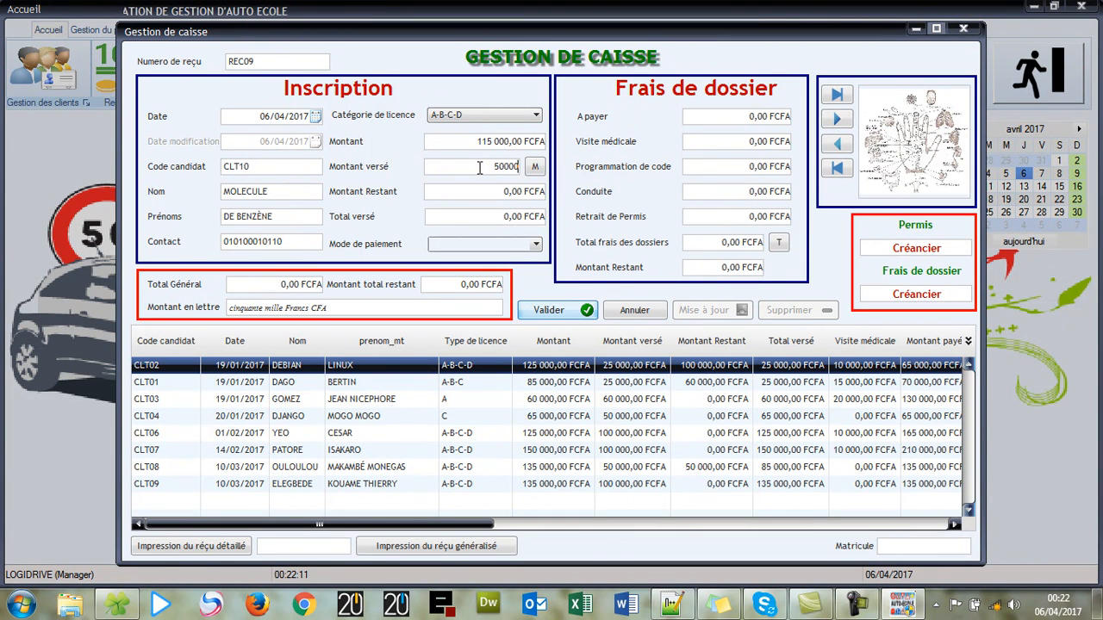
left_click(536, 167)
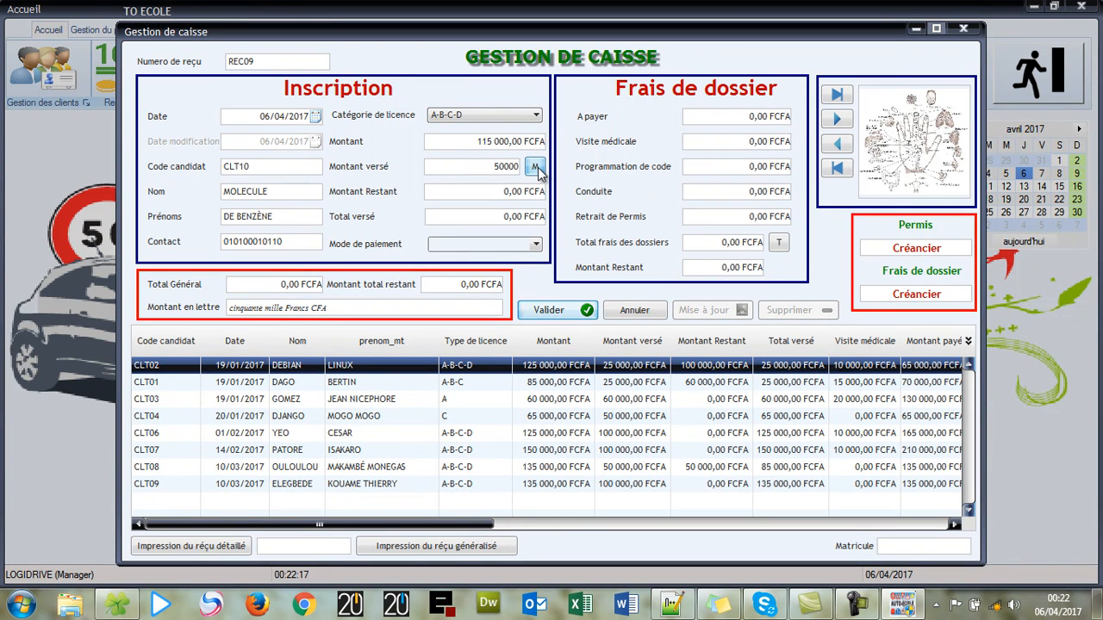
left_click(536, 168)
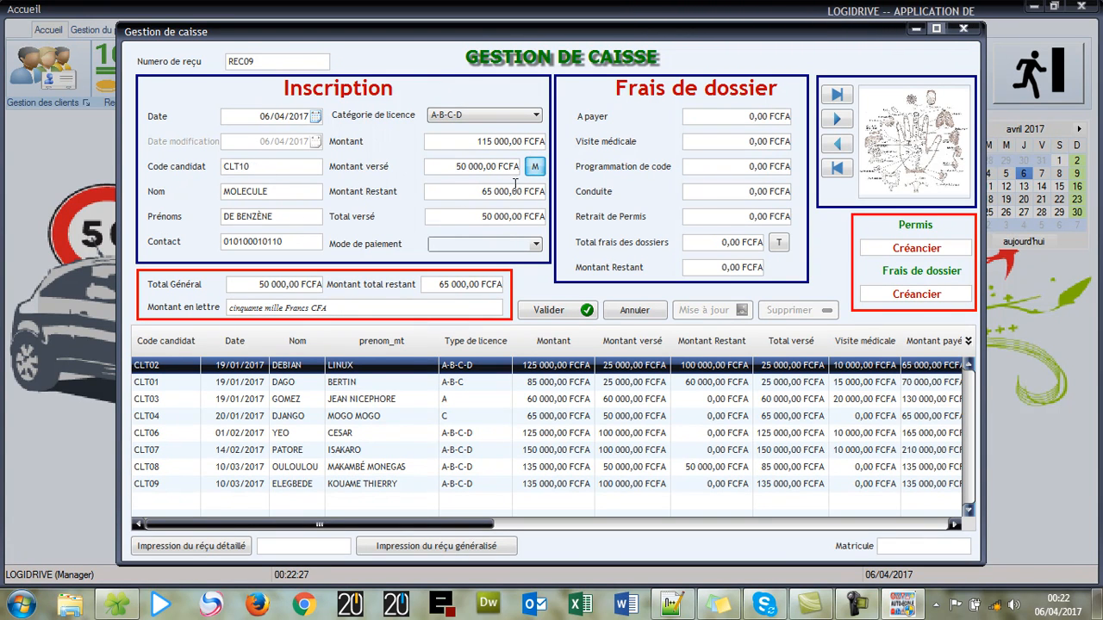
- Choose ESPECE as the receipt's Mode de paiement
left_click(537, 245)
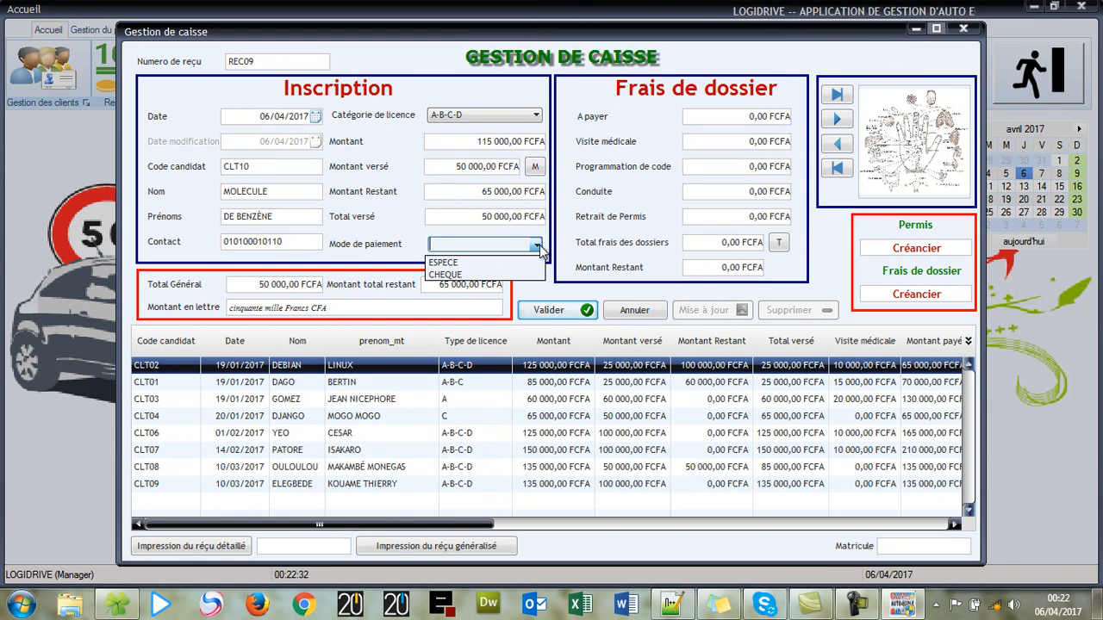
left_click(441, 262)
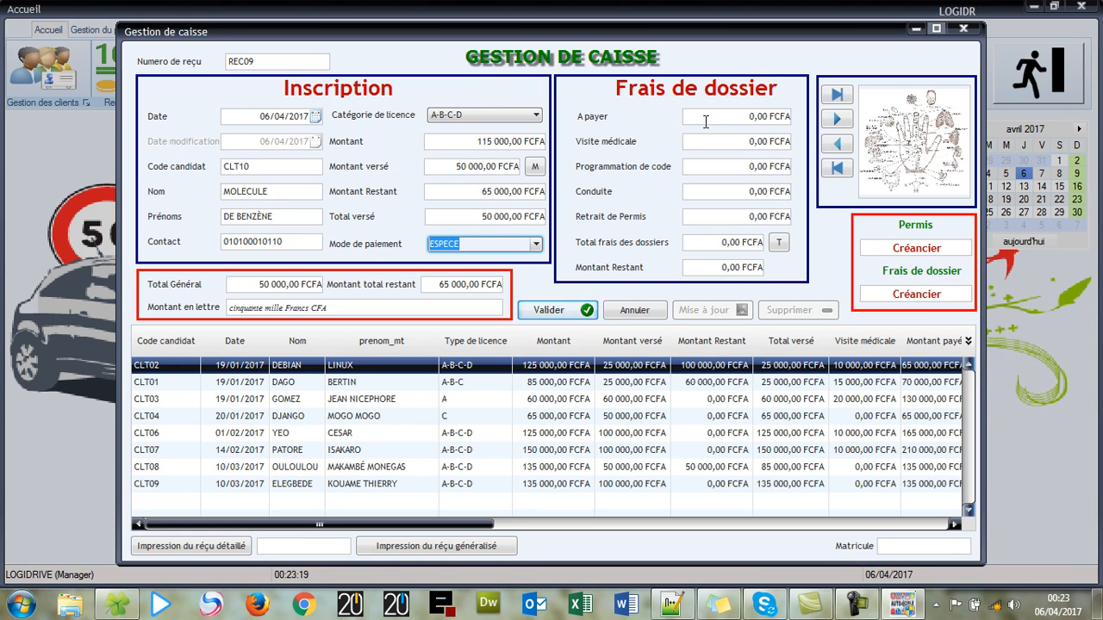
- Enter 100 000 FCFA due and 10 000 FCFA for each of the four file fees, then total them
left_click(706, 121)
type("100000")
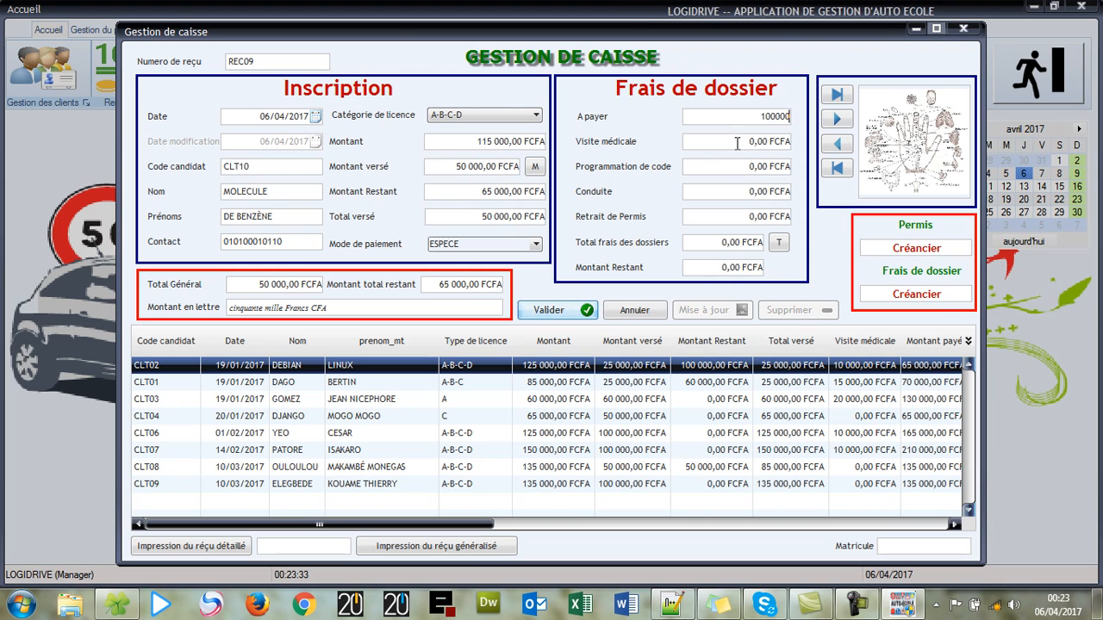
left_click(736, 143)
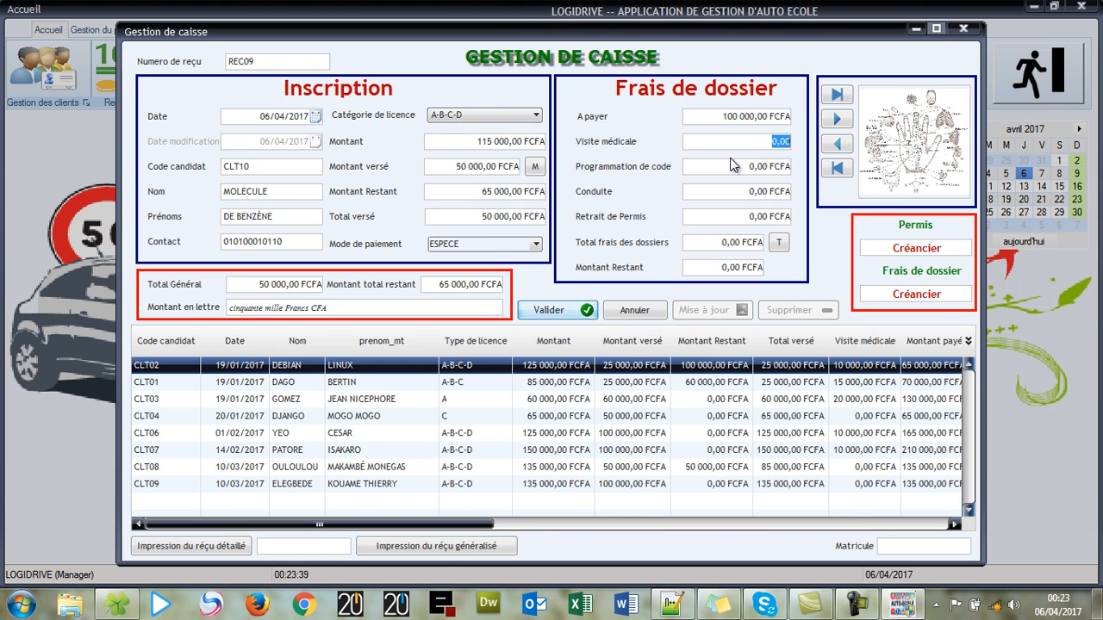
type("10000")
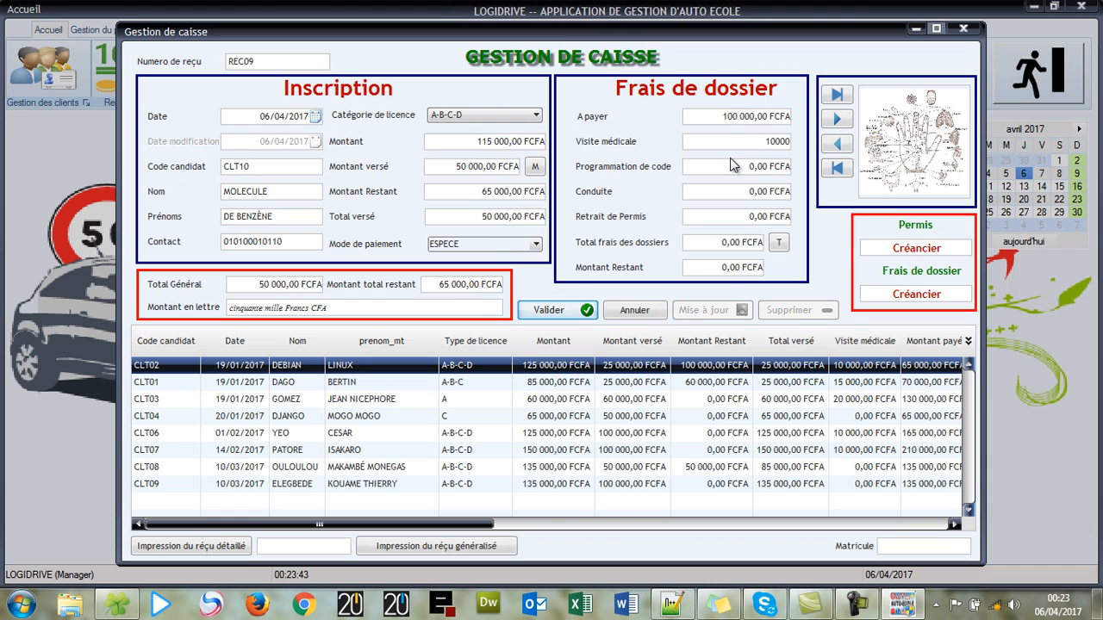
left_click(730, 162)
type("10000")
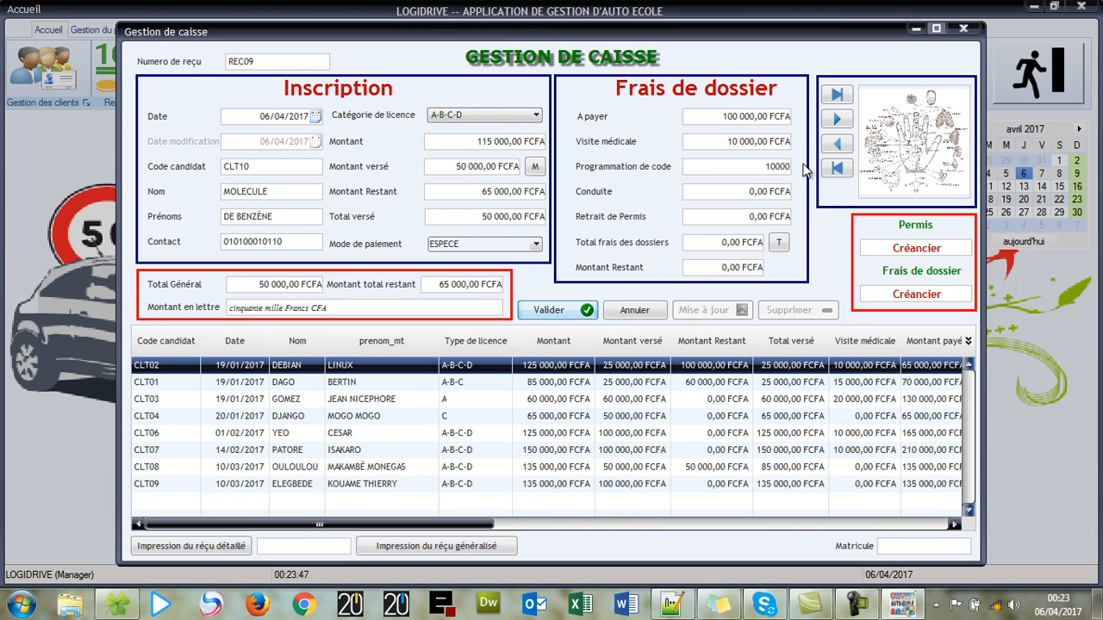
left_click(754, 190)
type("10000")
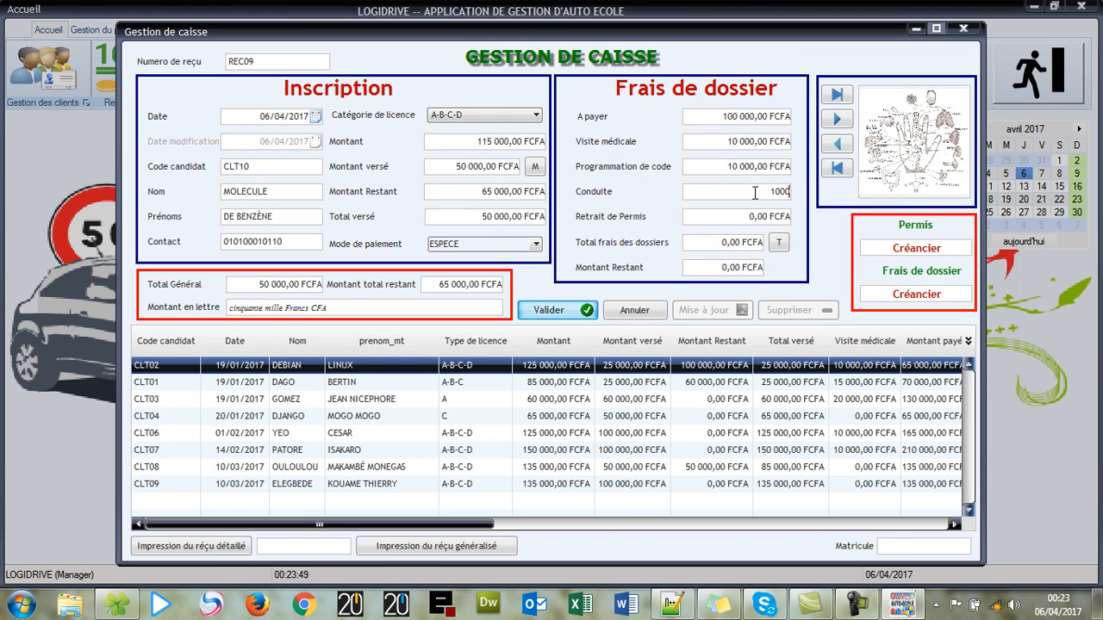
left_click(744, 216)
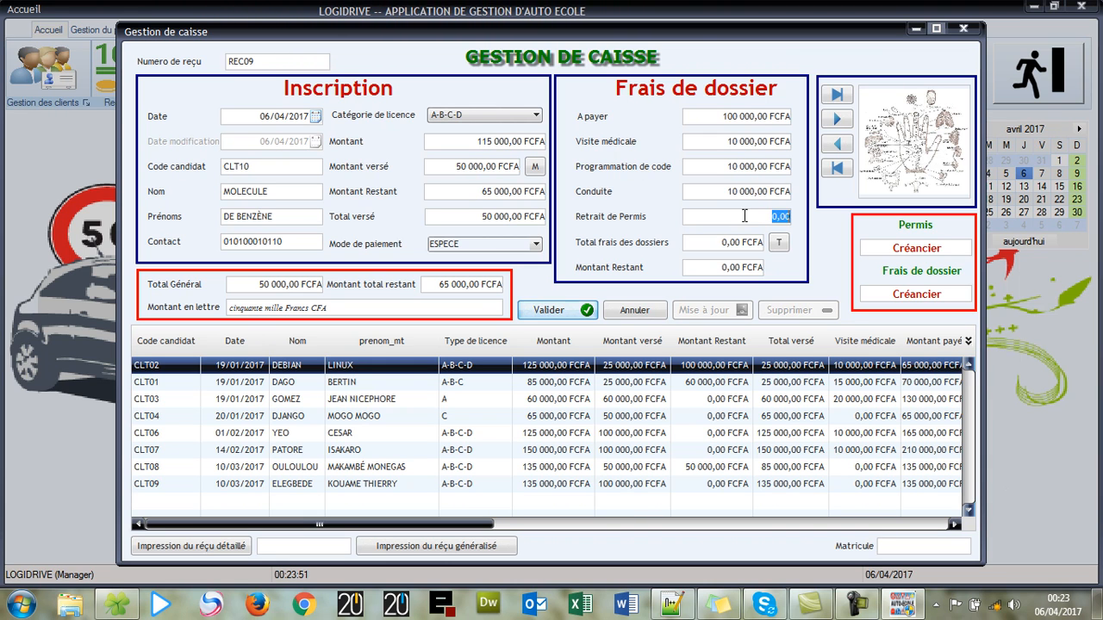
type("10000")
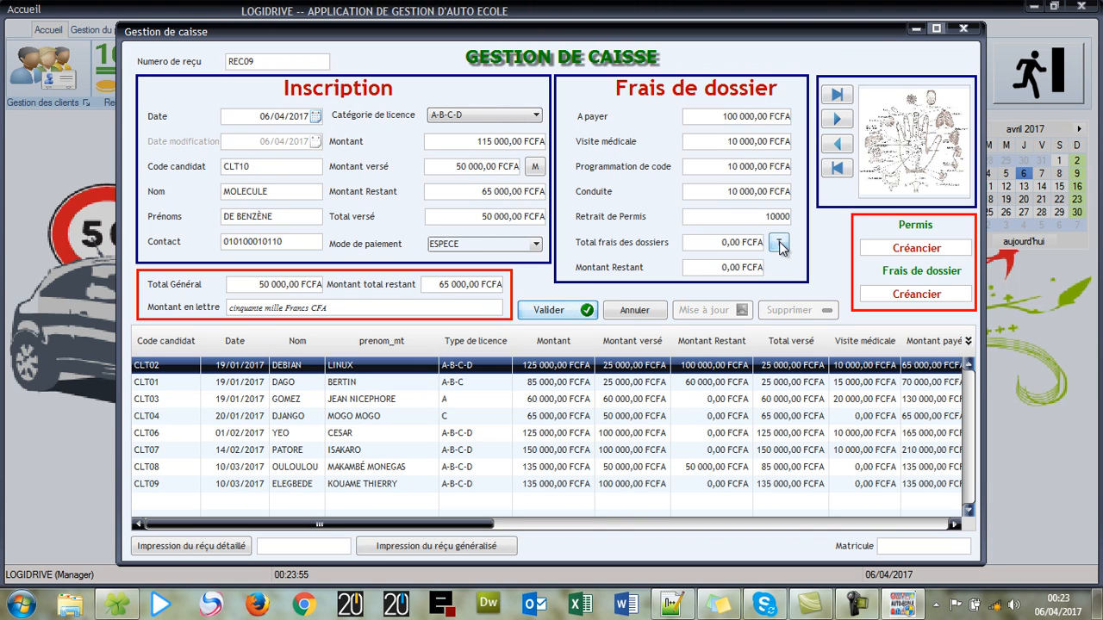
left_click(779, 244)
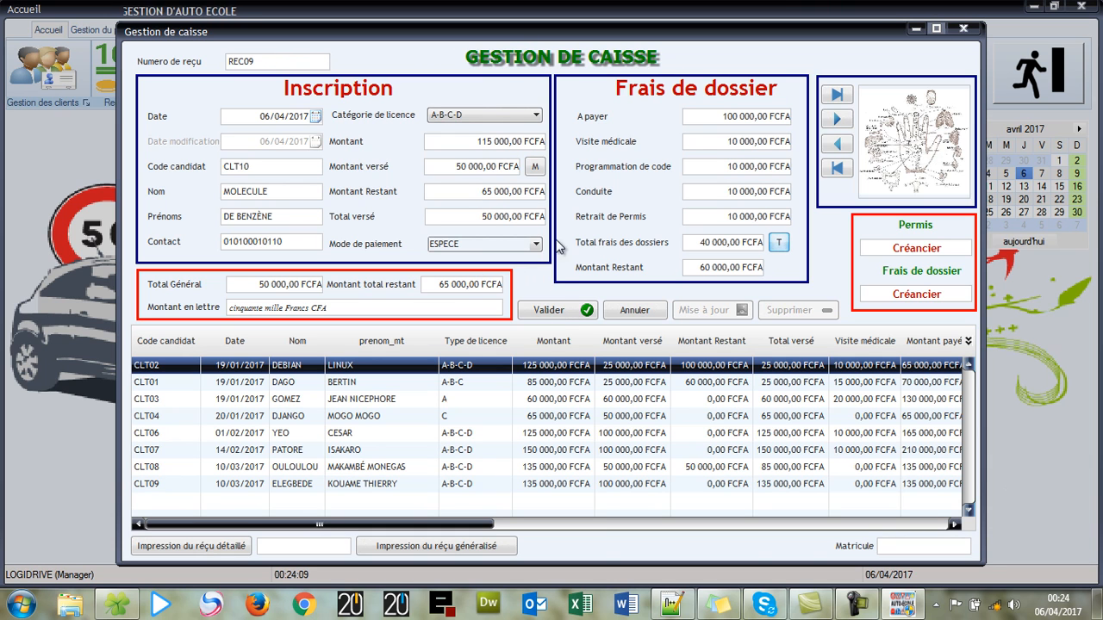
- Save receipt REC09 and reload the CLT10 row from the list into the form
left_click(556, 311)
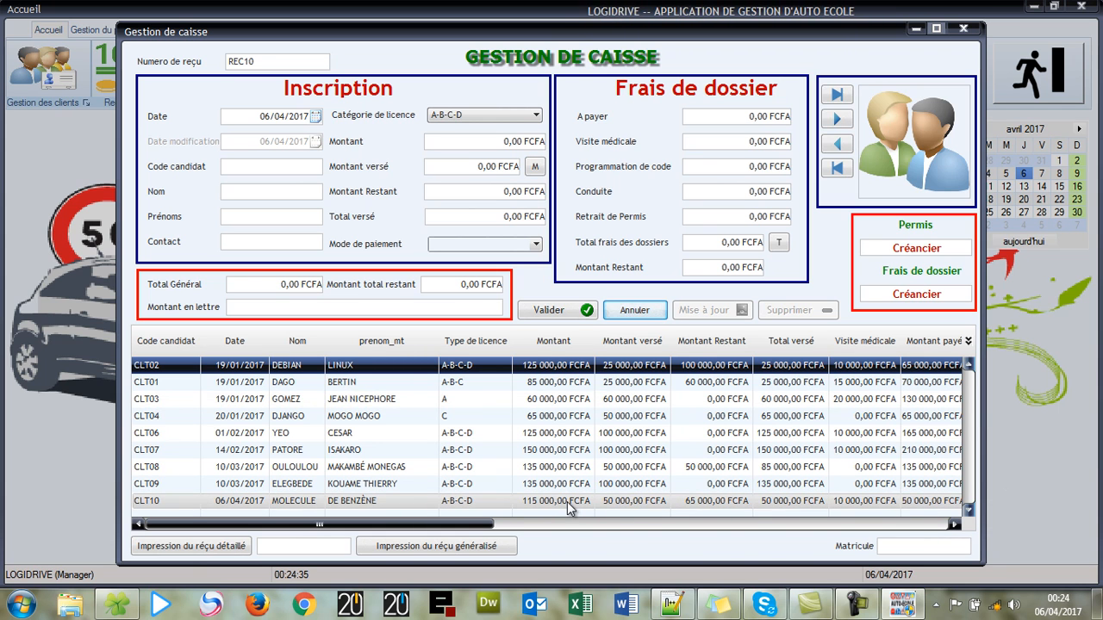
left_click(188, 504)
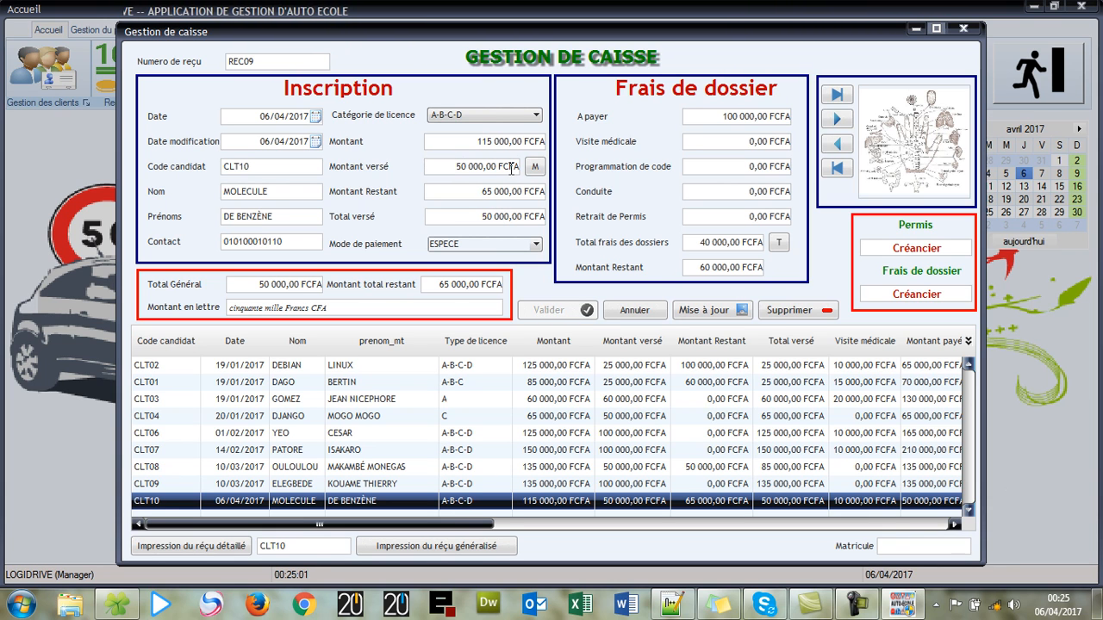
- Change CLT10's Montant versé to 65000
left_click(463, 168)
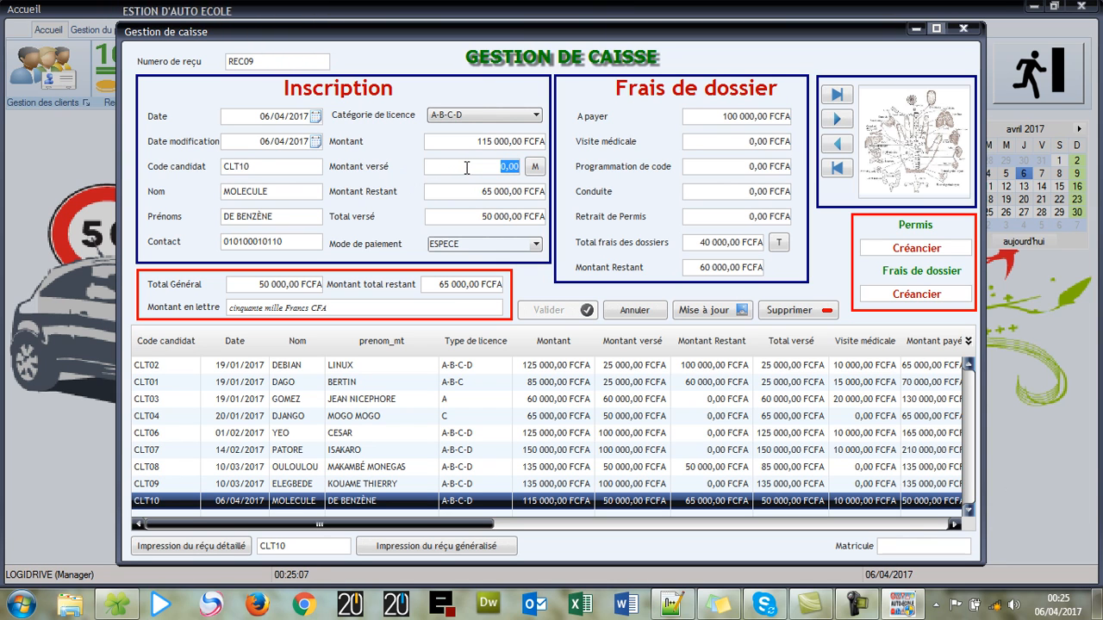
type("65000")
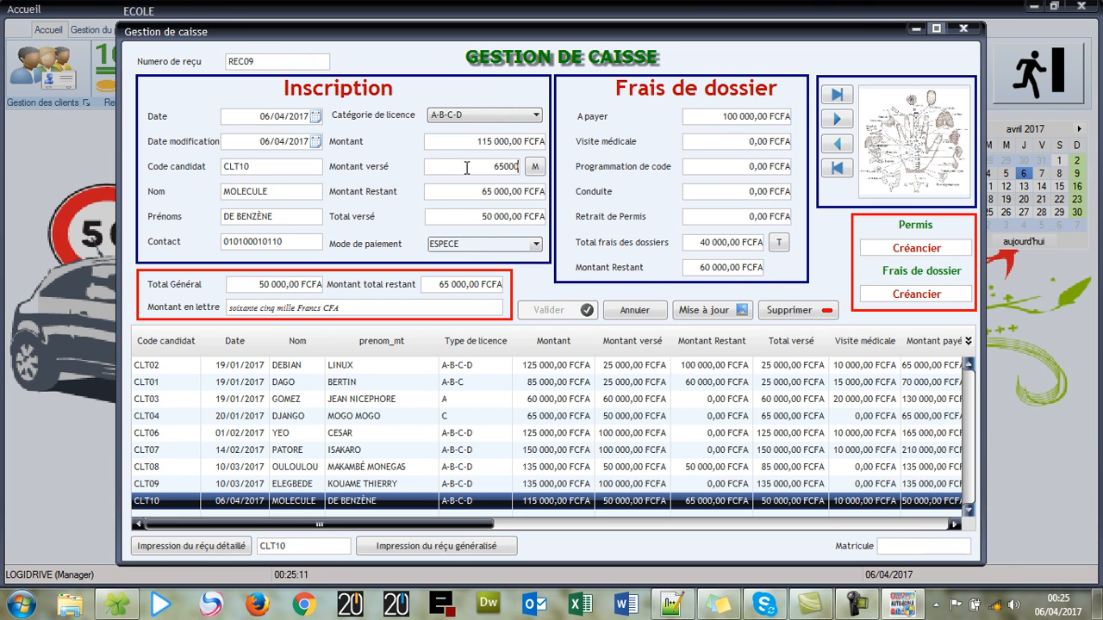
- Recalculate with the 65 000 FCFA payment, keep ESPECE as payment mode, and save the update
left_click(534, 168)
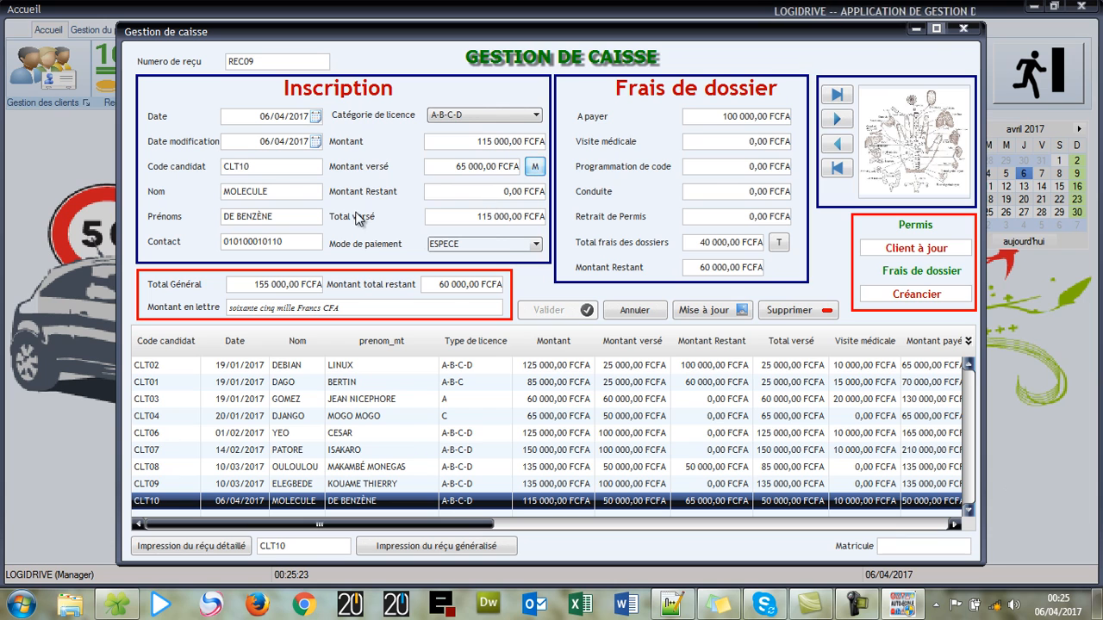
left_click(540, 246)
left_click(539, 245)
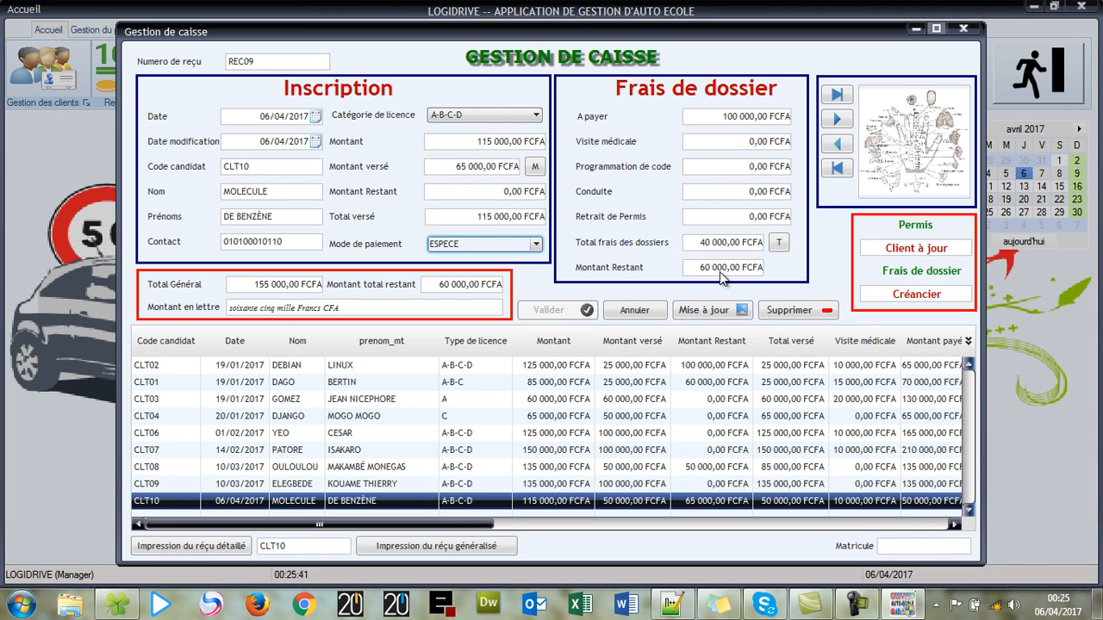
left_click(712, 310)
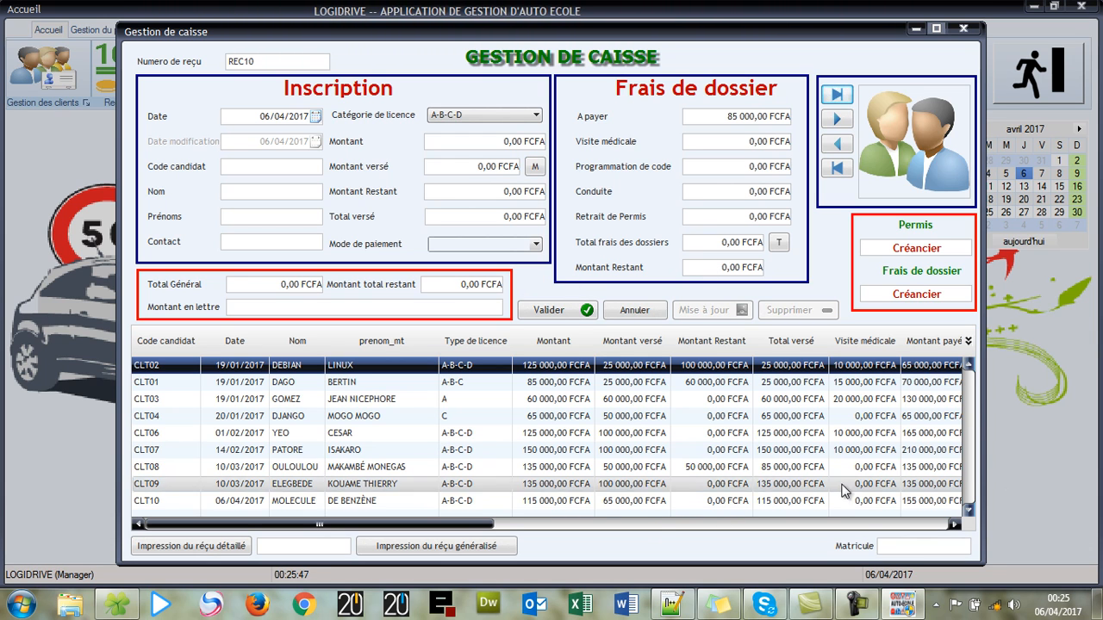
- Reload CLT10's updated REC09 row from the grid into the cash form
left_click(637, 503)
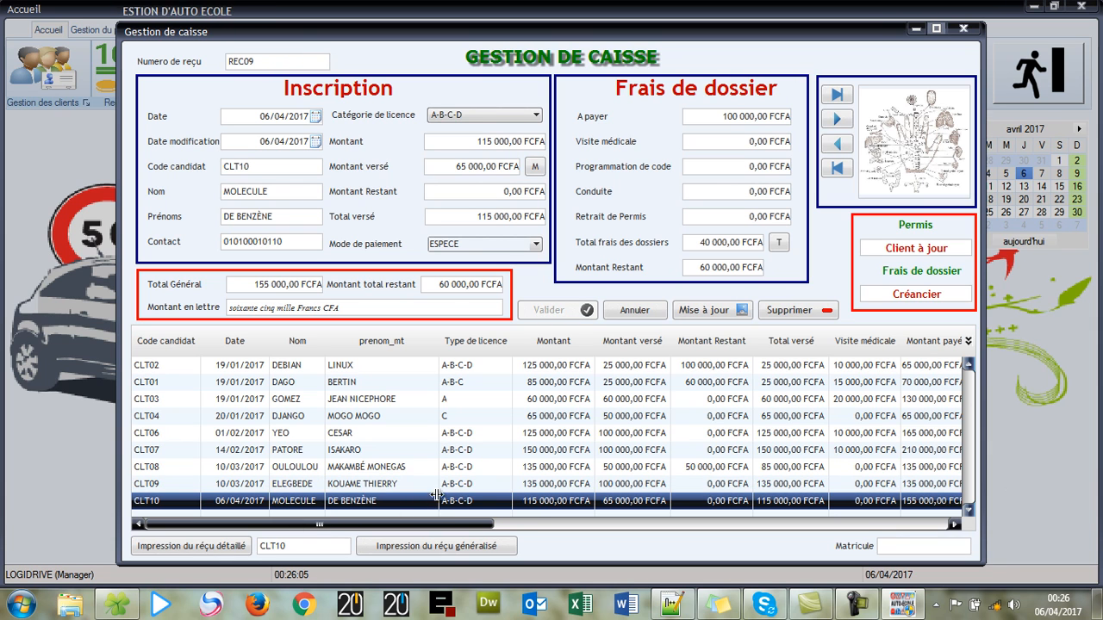
- Preview CLT10's REC09 payment receipt, look through it, then close the preview
left_click(466, 548)
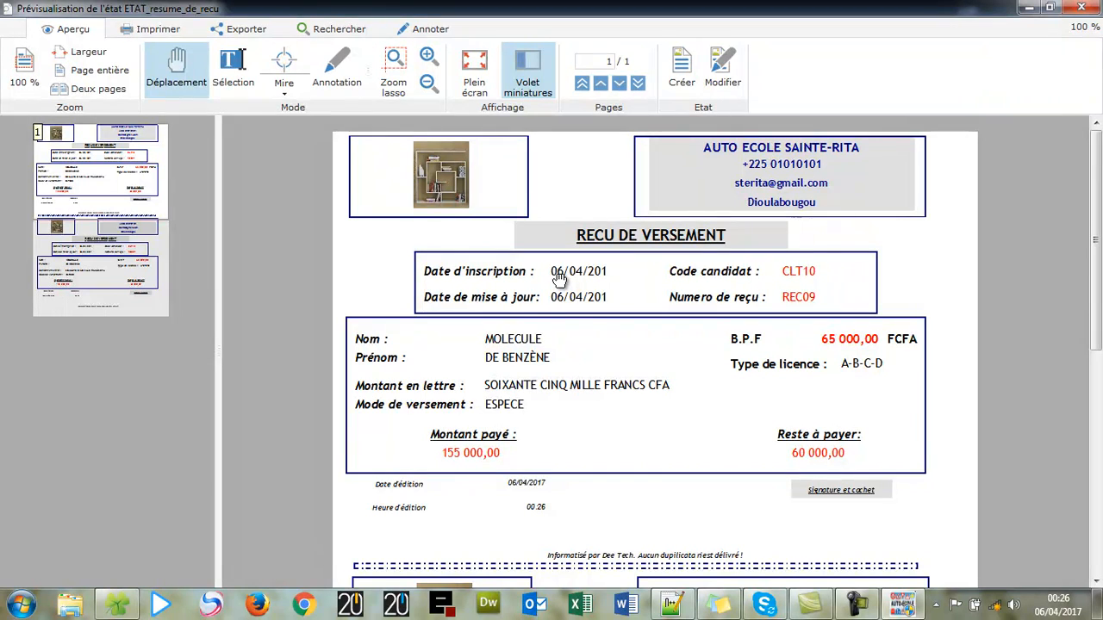
scroll(561, 284, "down", 5)
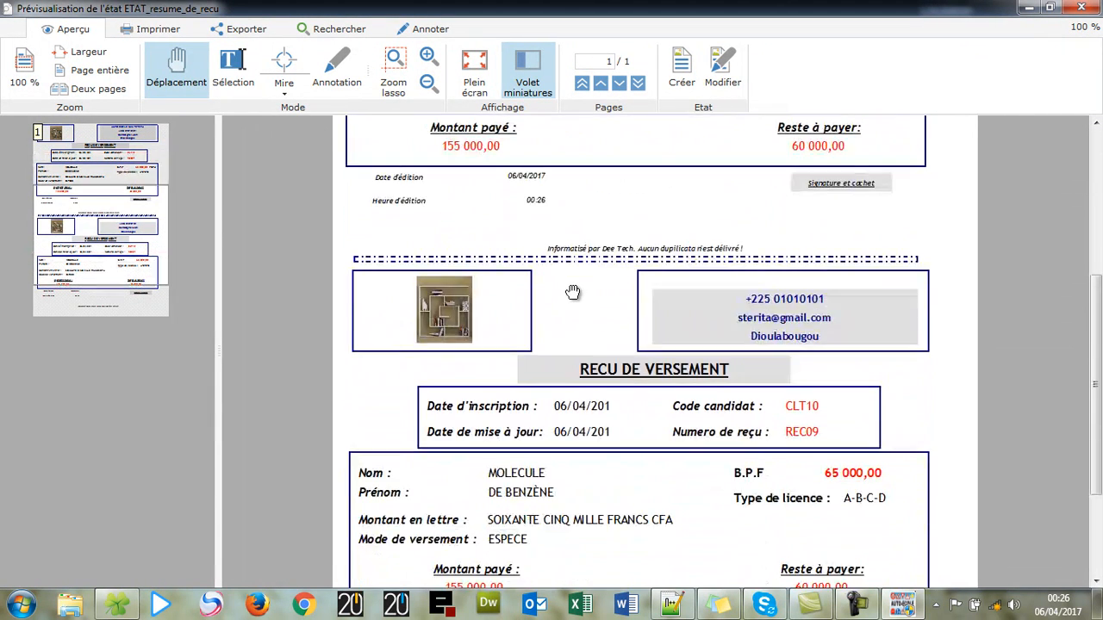
scroll(572, 302, "down", 1)
scroll(573, 306, "up", 5)
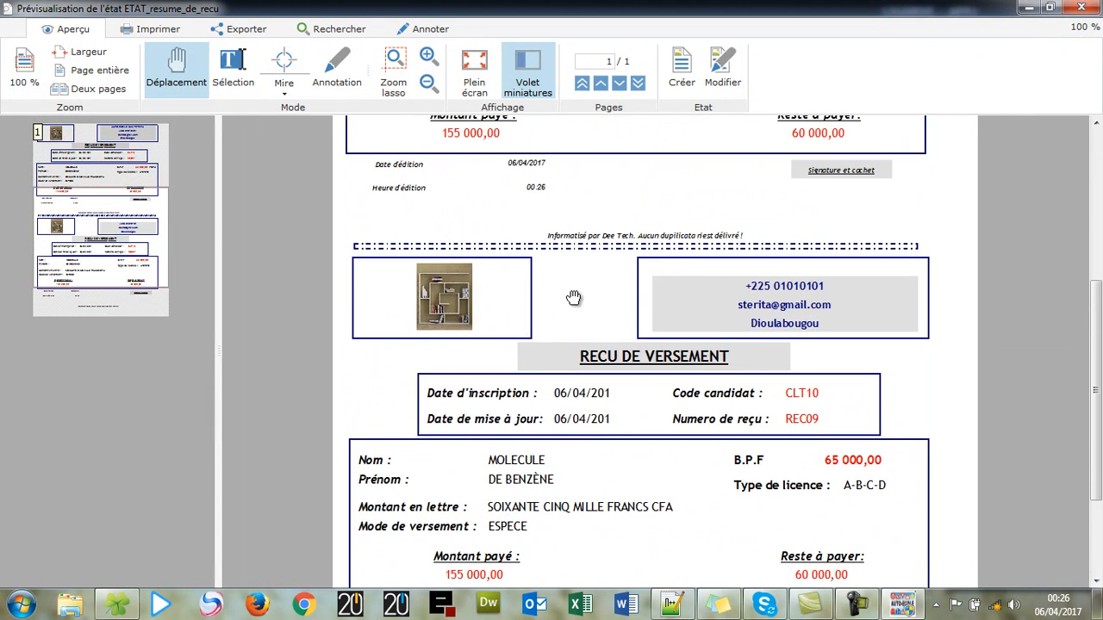
scroll(573, 301, "down", 4)
scroll(576, 293, "down", 1)
scroll(575, 285, "up", 4)
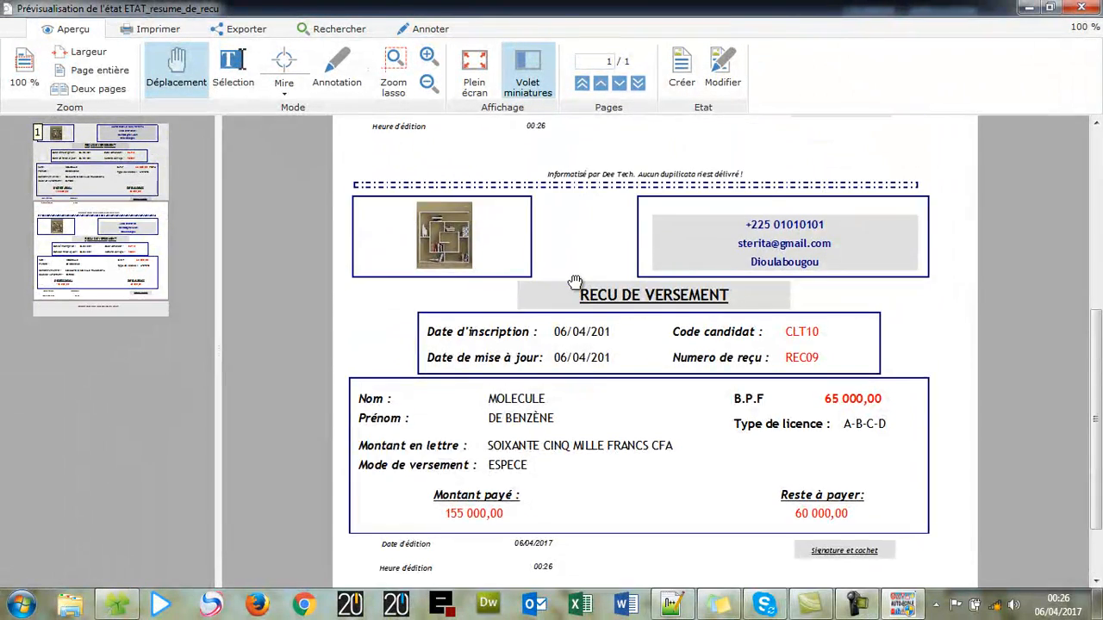
scroll(574, 281, "up", 7)
scroll(573, 280, "down", 8)
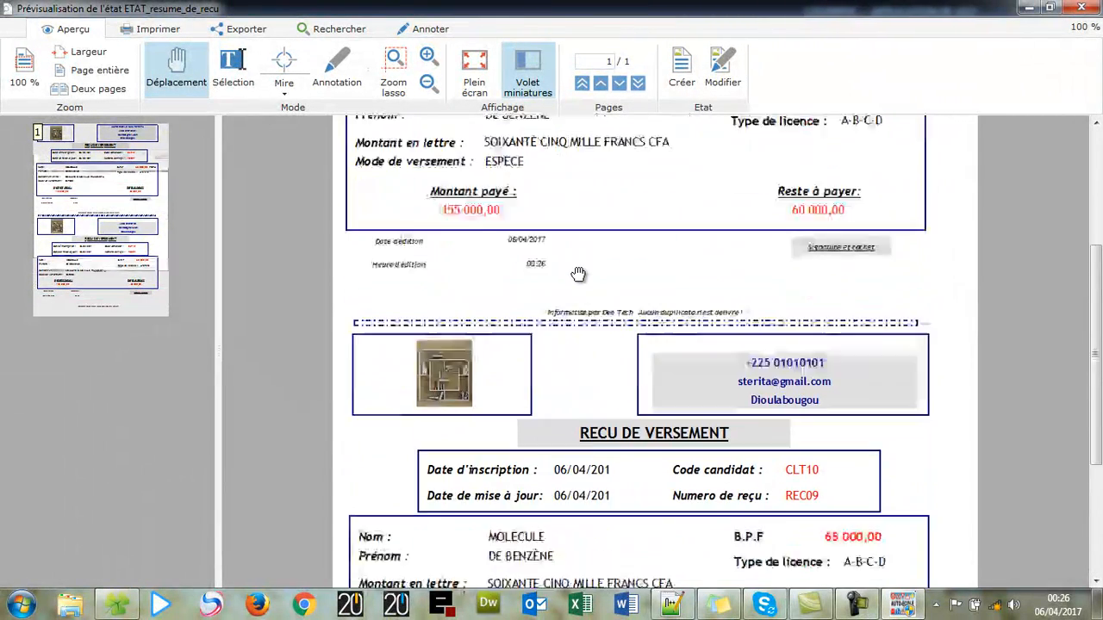
scroll(575, 288, "down", 3)
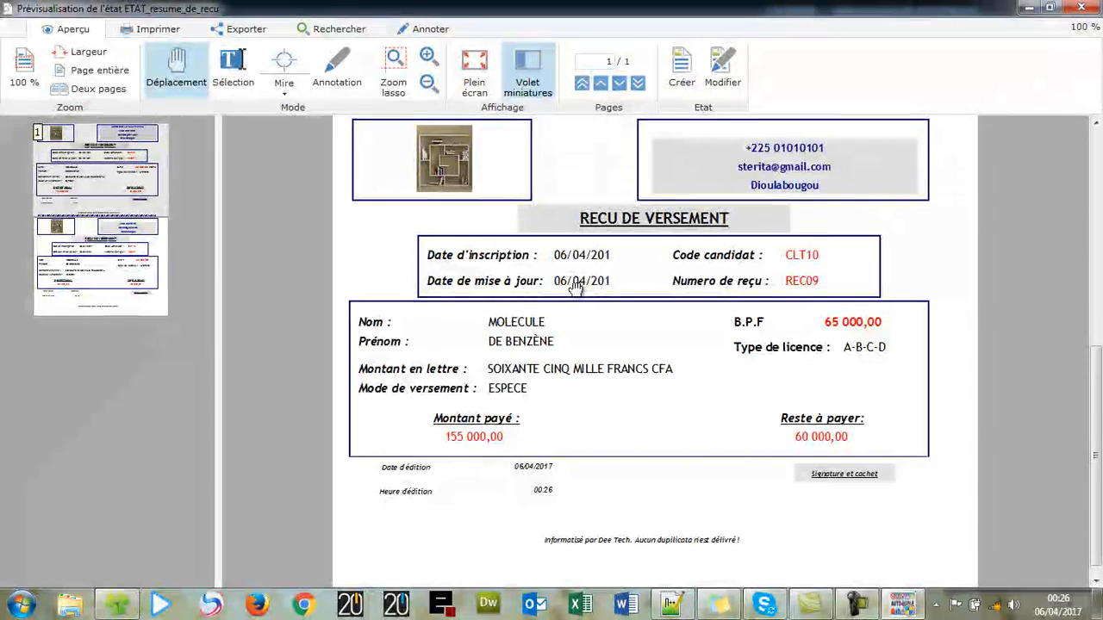
scroll(579, 292, "up", 4)
scroll(579, 292, "up", 10)
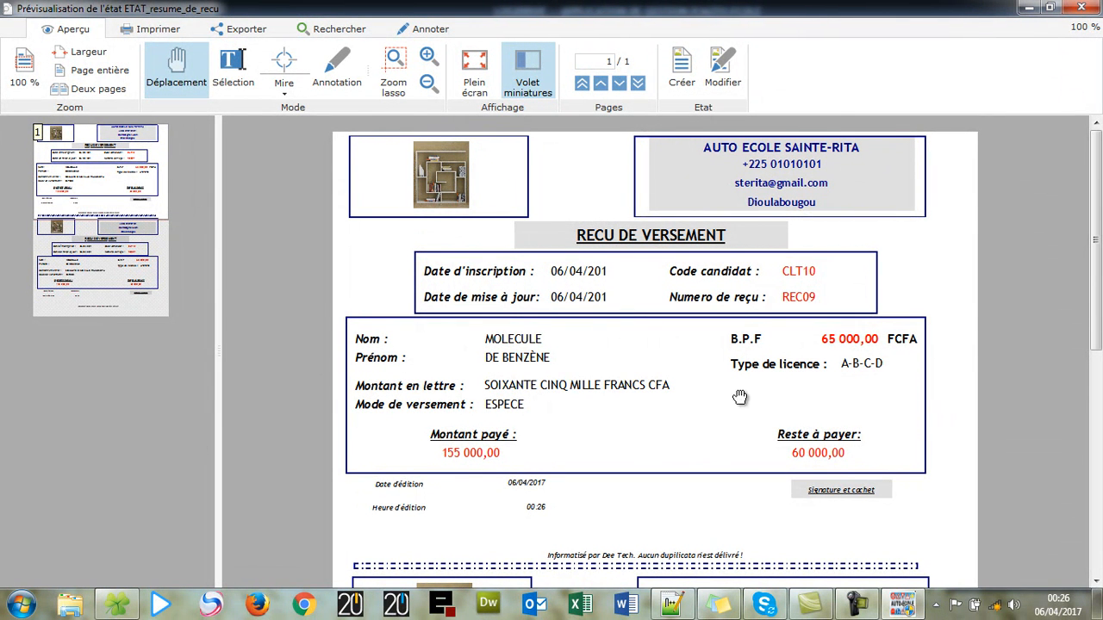
scroll(891, 371, "down", 2)
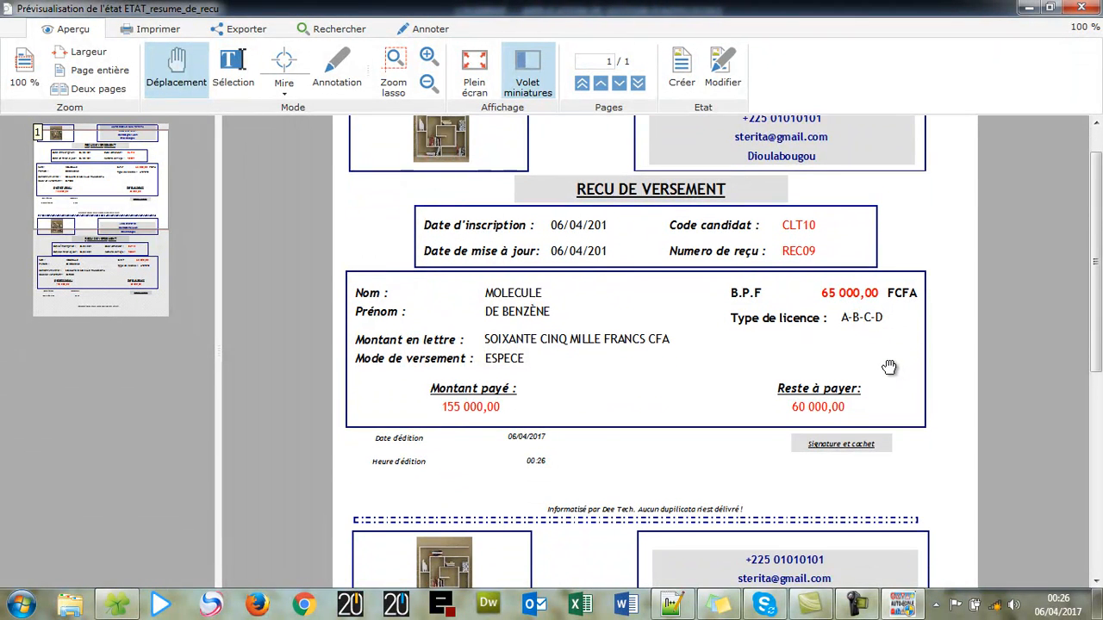
scroll(605, 142, "down", 2)
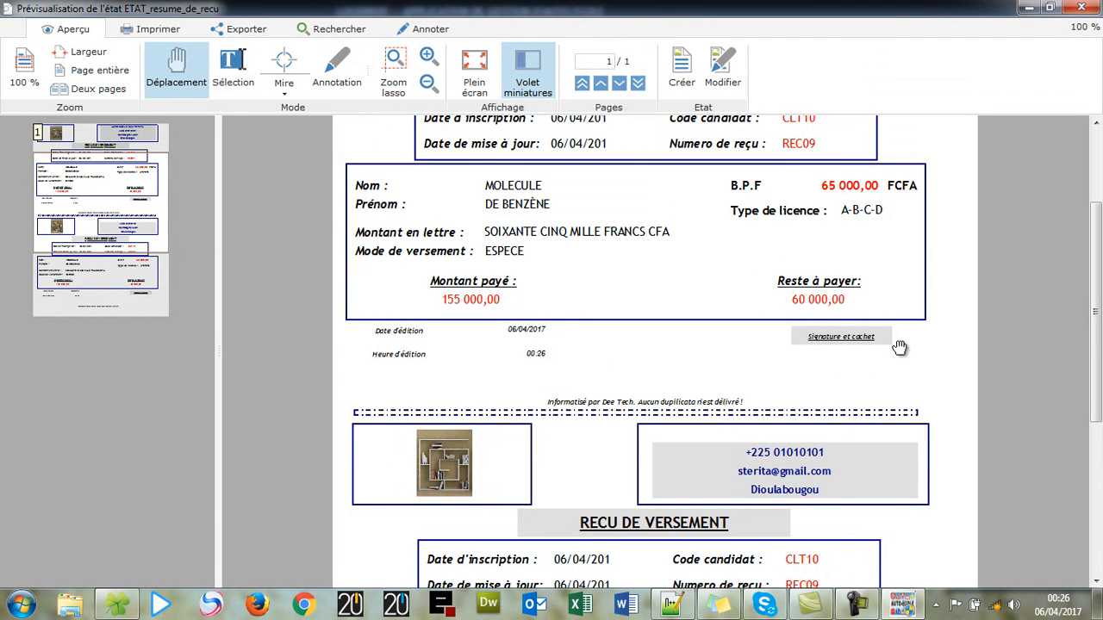
scroll(791, 299, "down", 8)
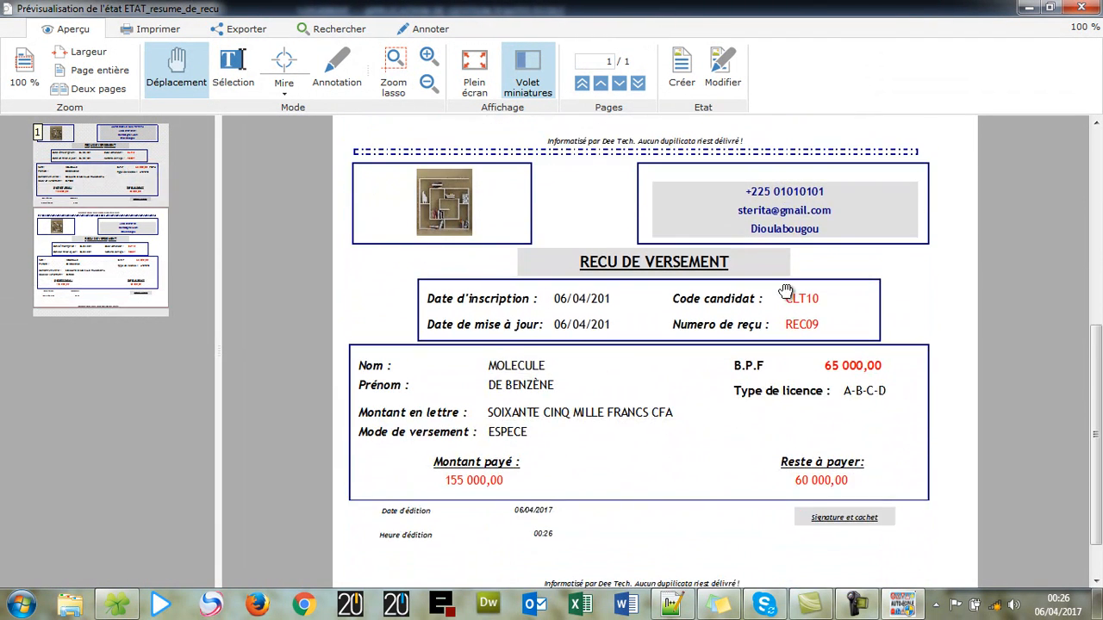
left_click(1091, 7)
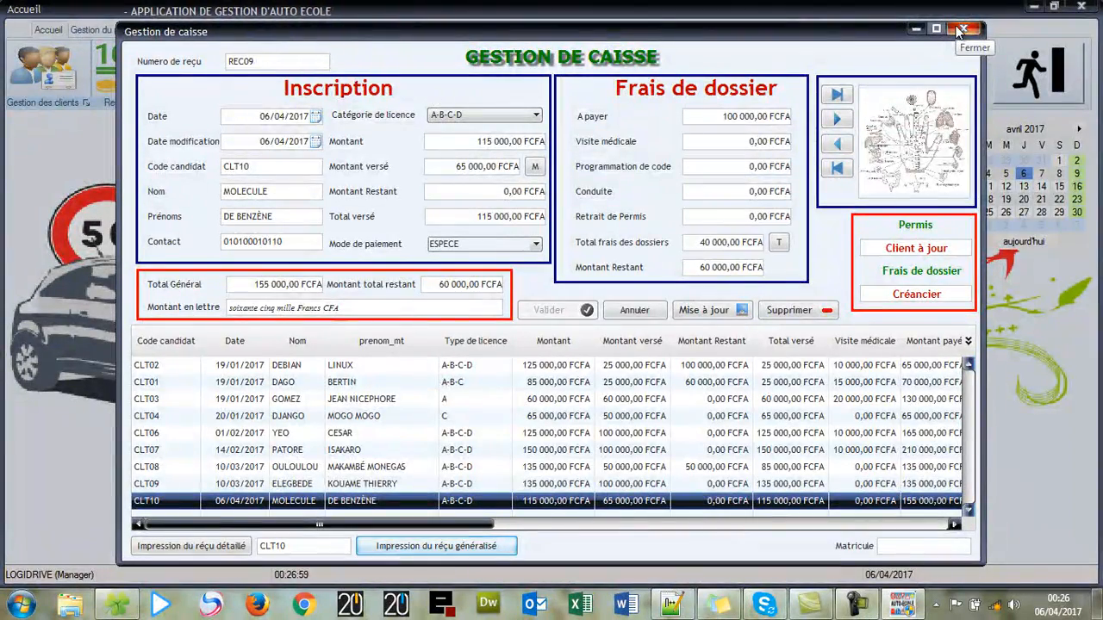
- Close Gestion de caisse and open the Cour Théorique window, ready to enter a Matricule
left_click(959, 31)
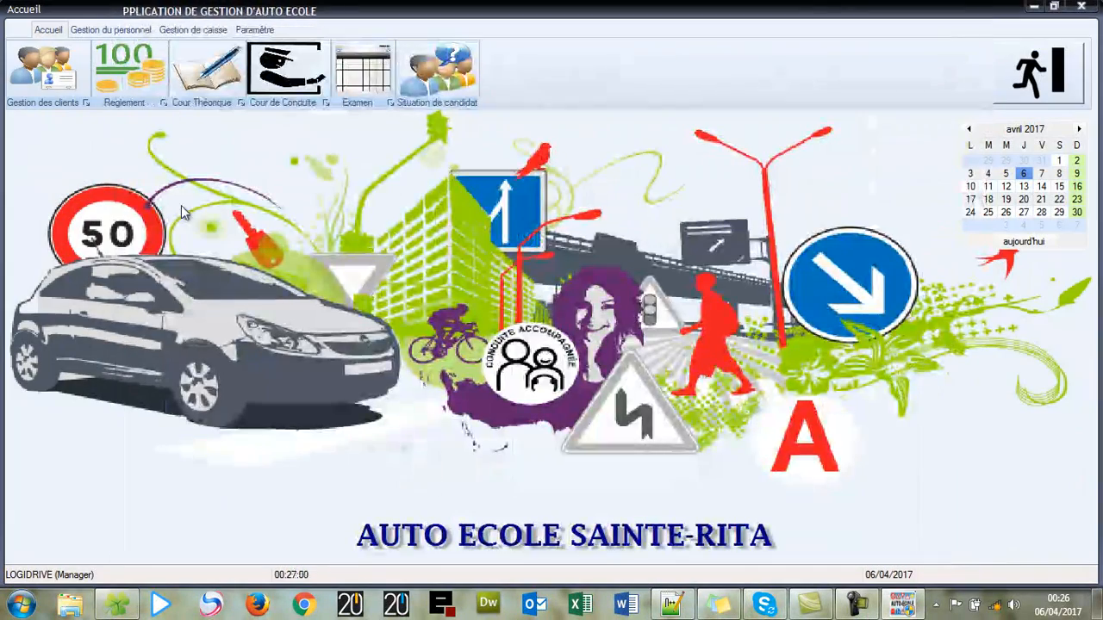
left_click(219, 80)
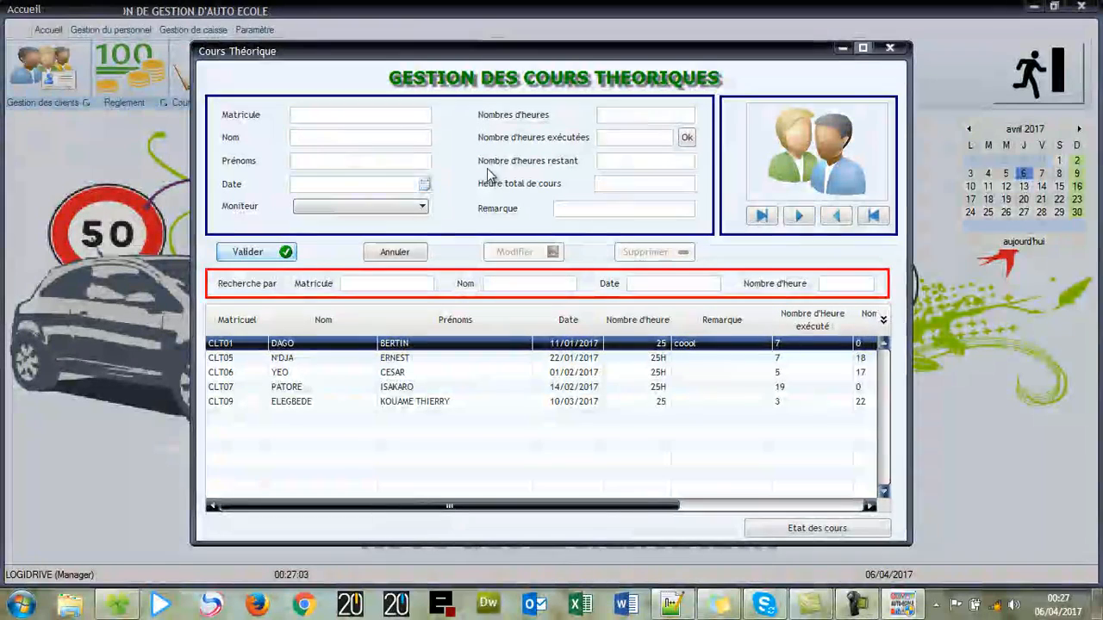
left_click(397, 115)
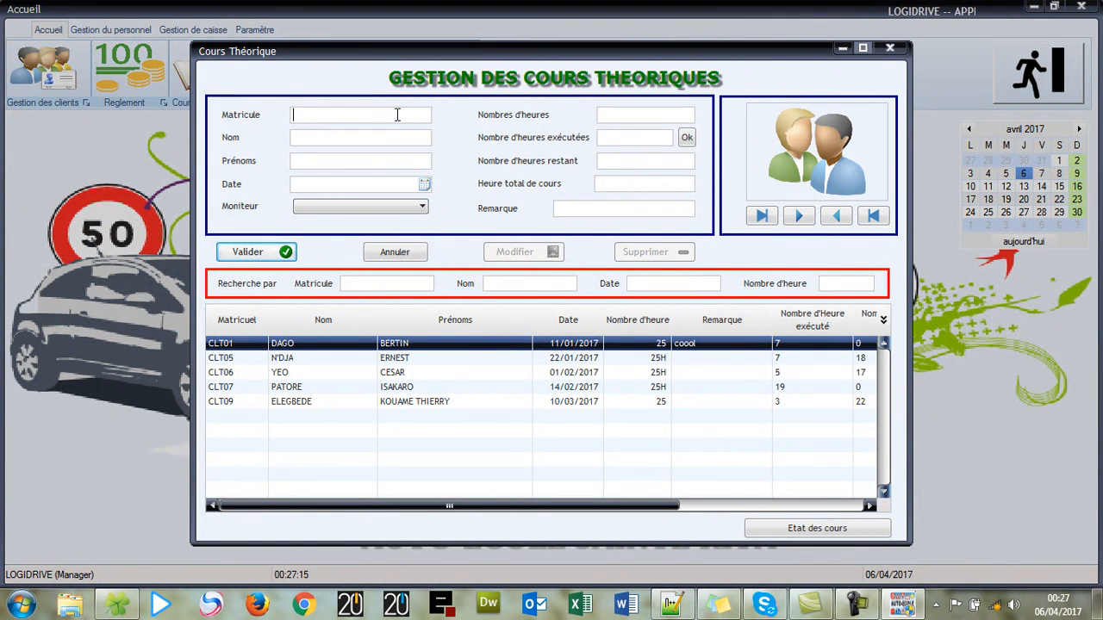
- Load candidate CLT10, date the course 06/04/2017, and assign an instructor
type("CL")
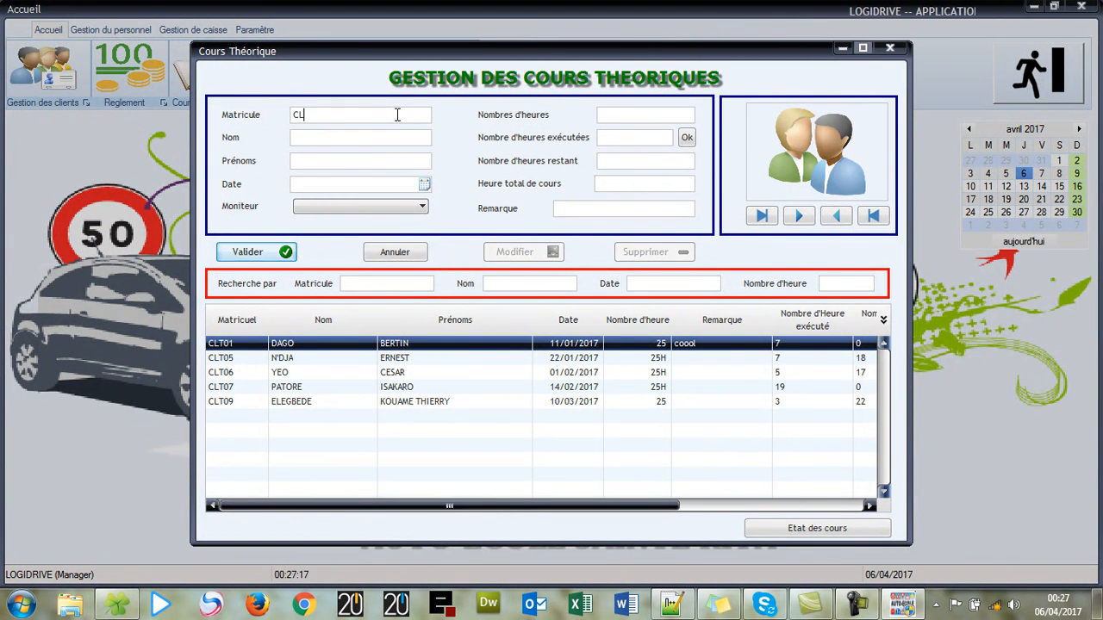
type("T10")
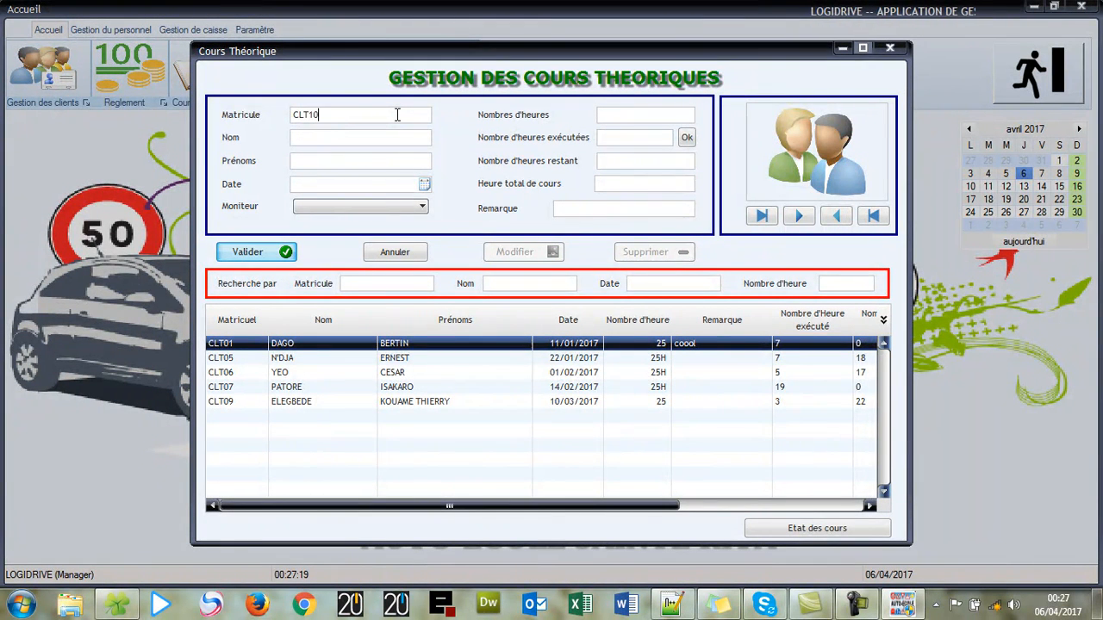
key("Return")
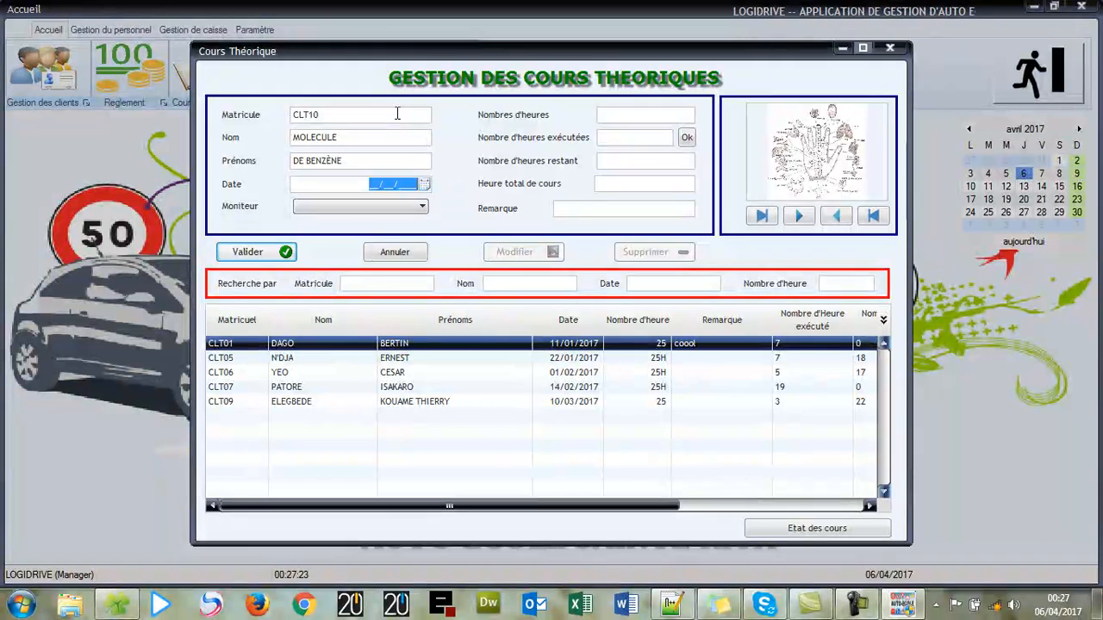
left_click(425, 184)
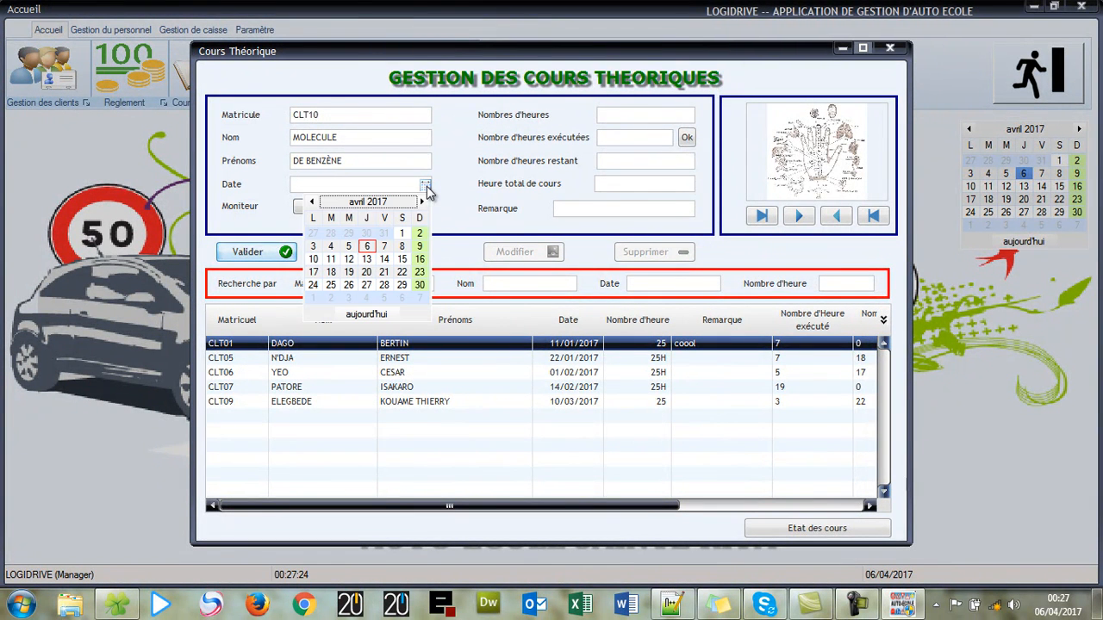
left_click(367, 246)
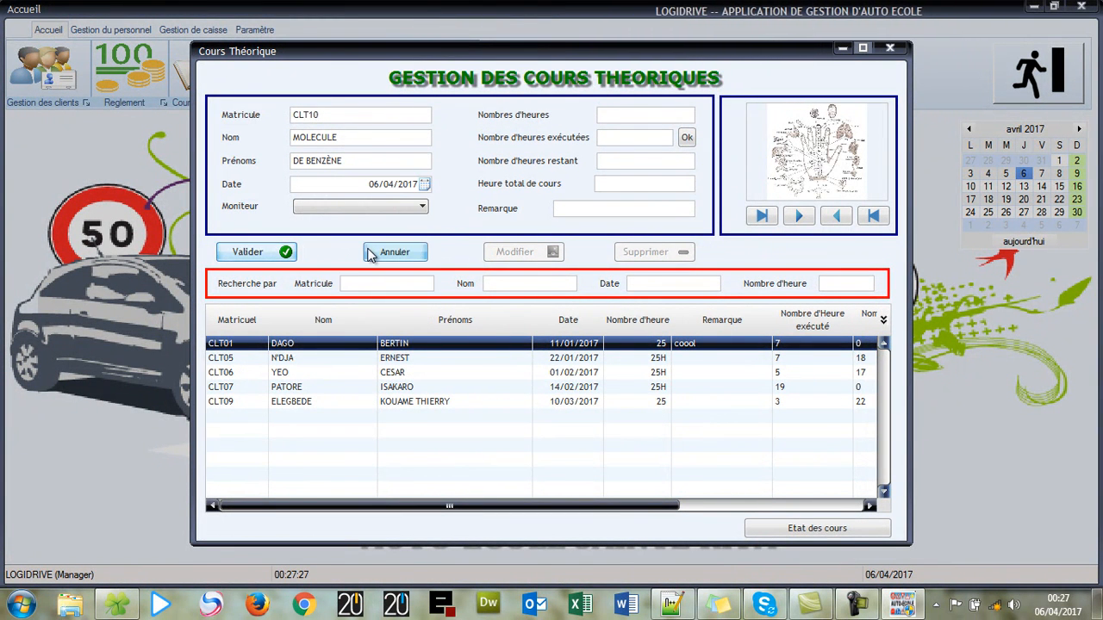
left_click(390, 205)
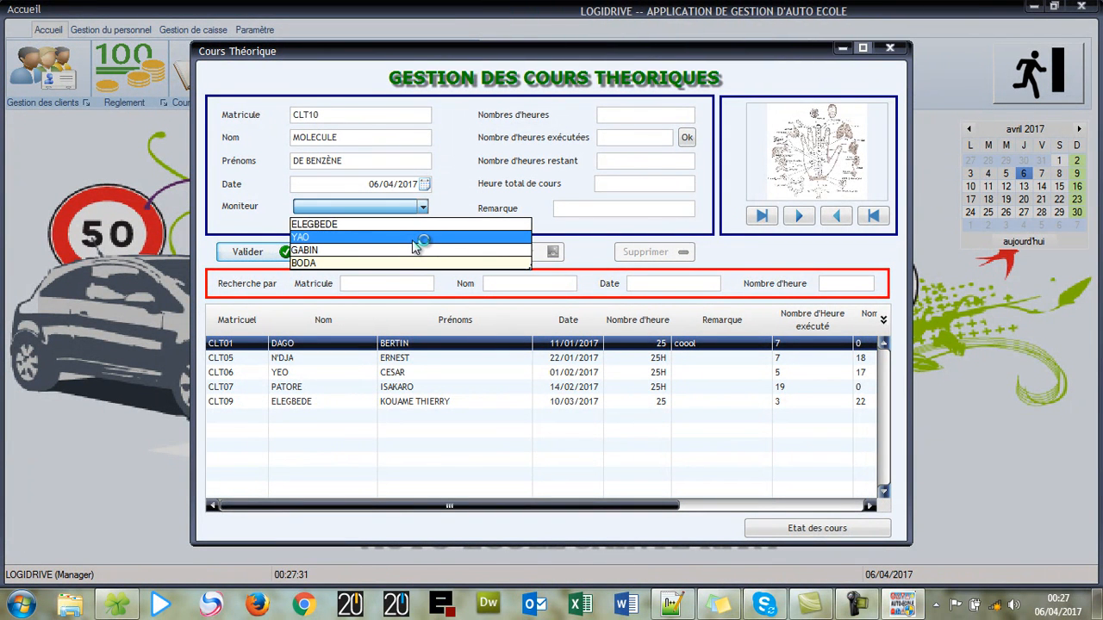
left_click(414, 240)
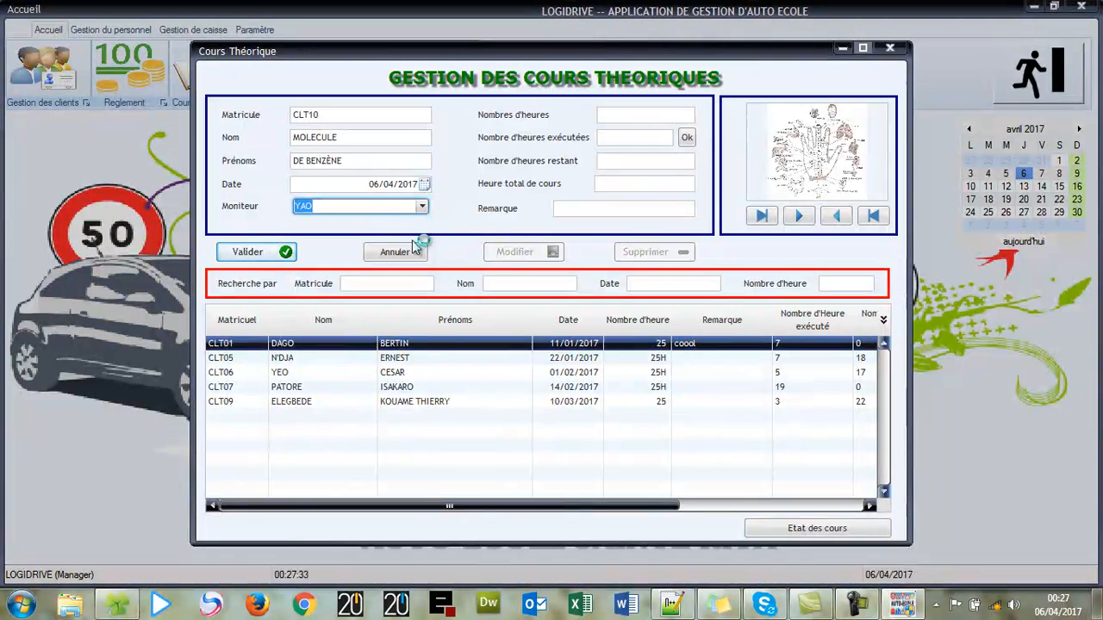
- Enter 25 planned hours and 4 completed, compute 21 remaining, and save the record
left_click(659, 121)
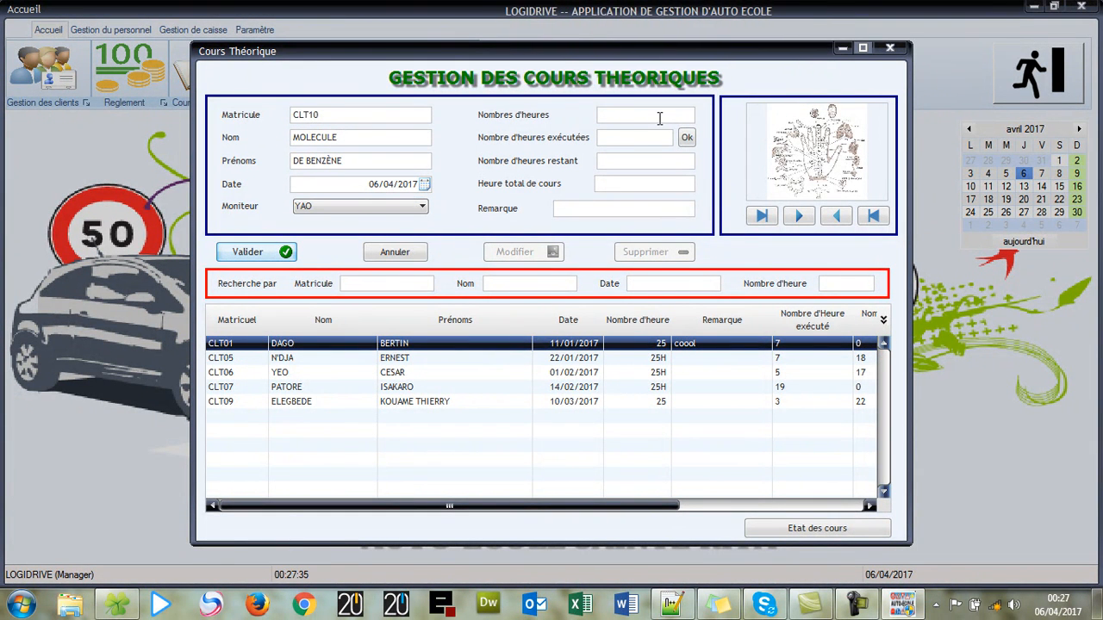
type("25")
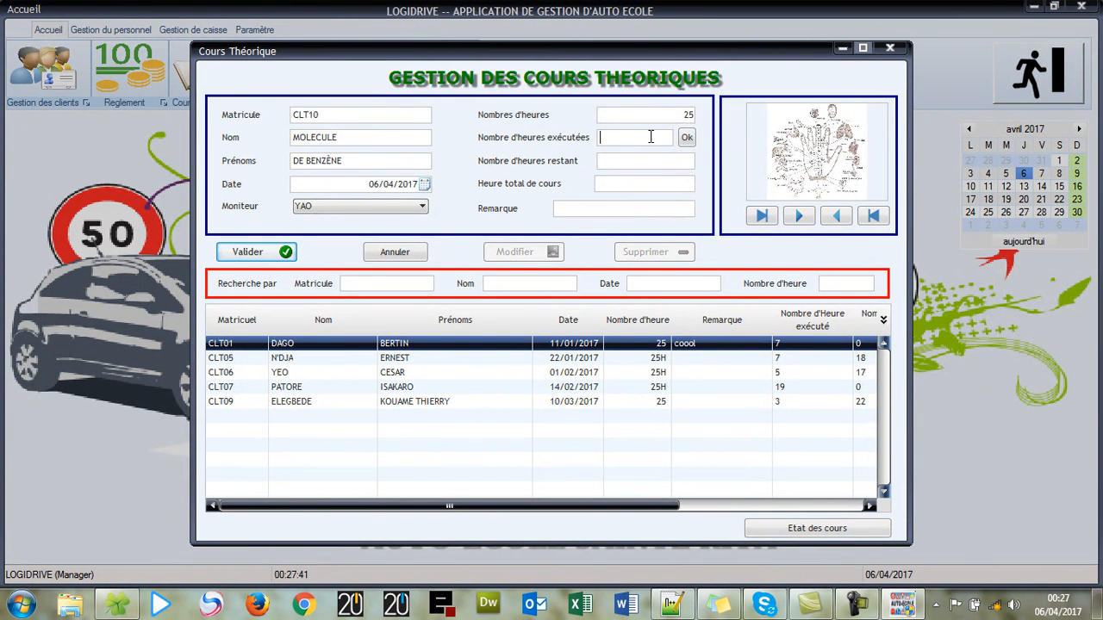
left_click(651, 137)
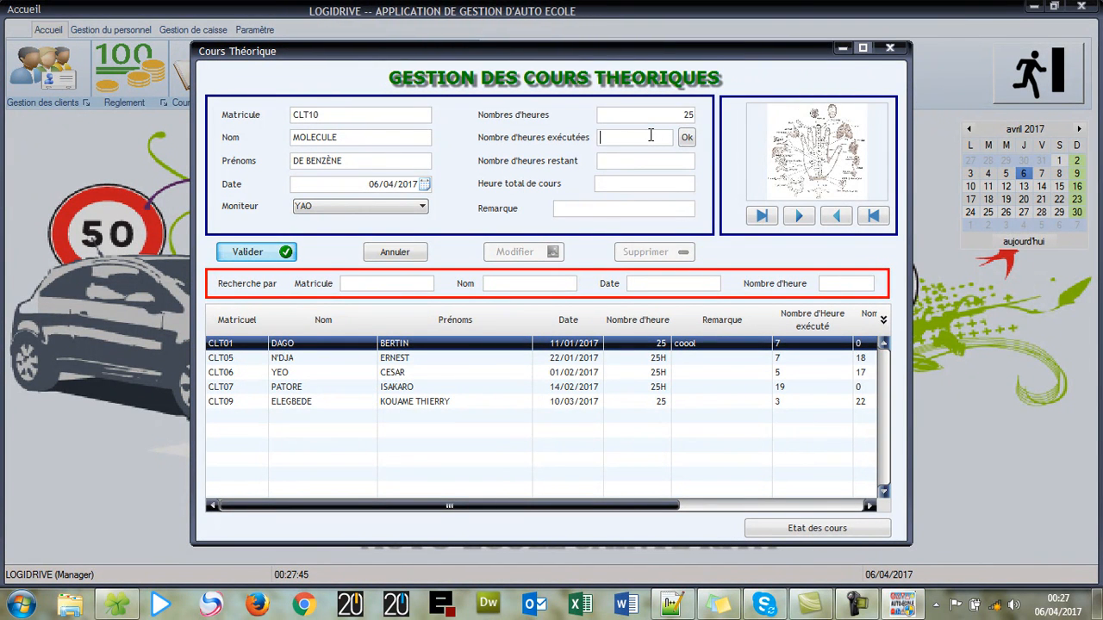
type("4")
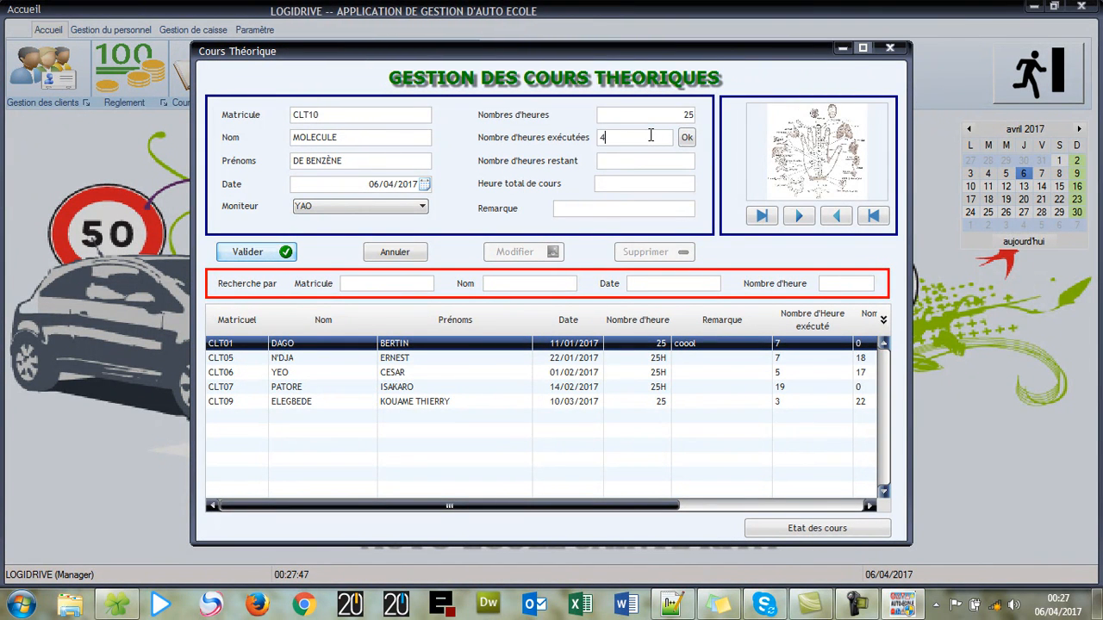
left_click(685, 141)
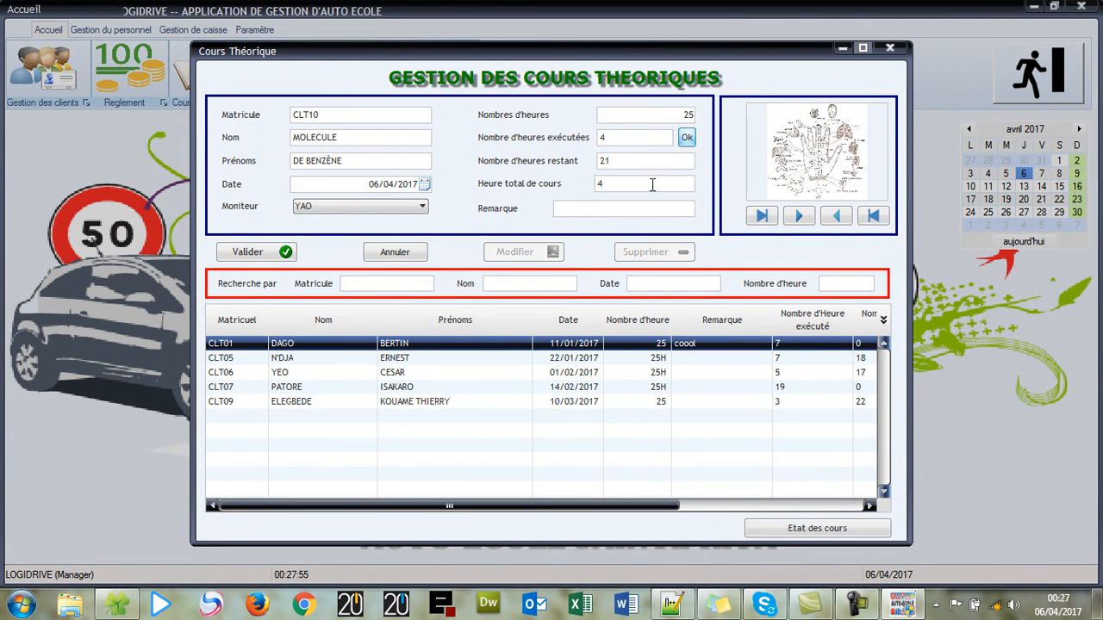
left_click(271, 251)
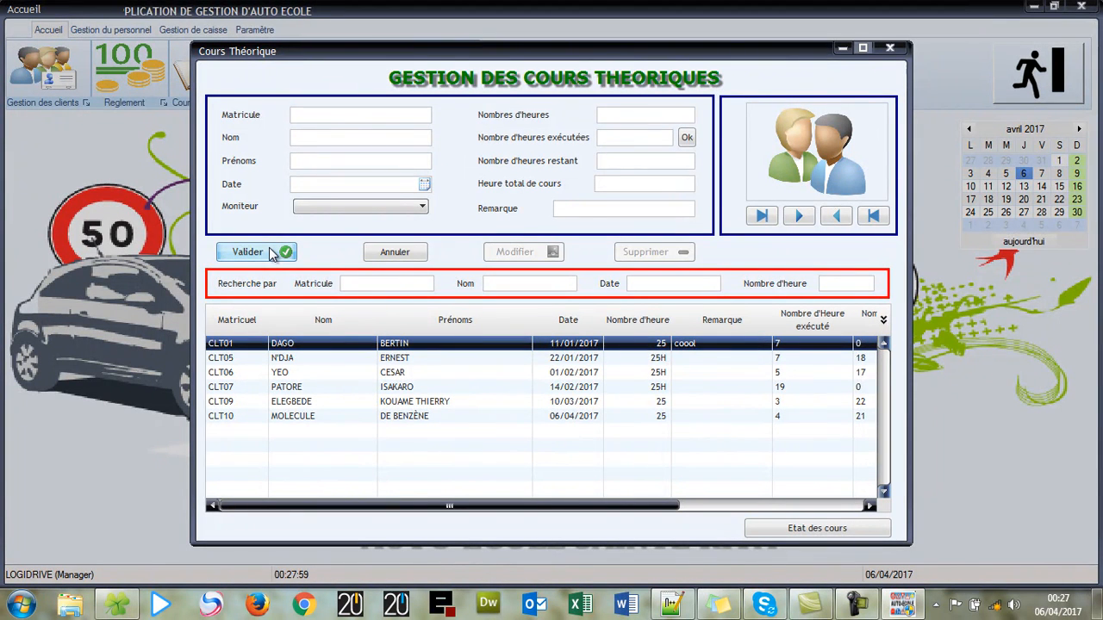
- Change the new client's theory course date to 07/04/2017, save it, and preview the course report
left_click(437, 422)
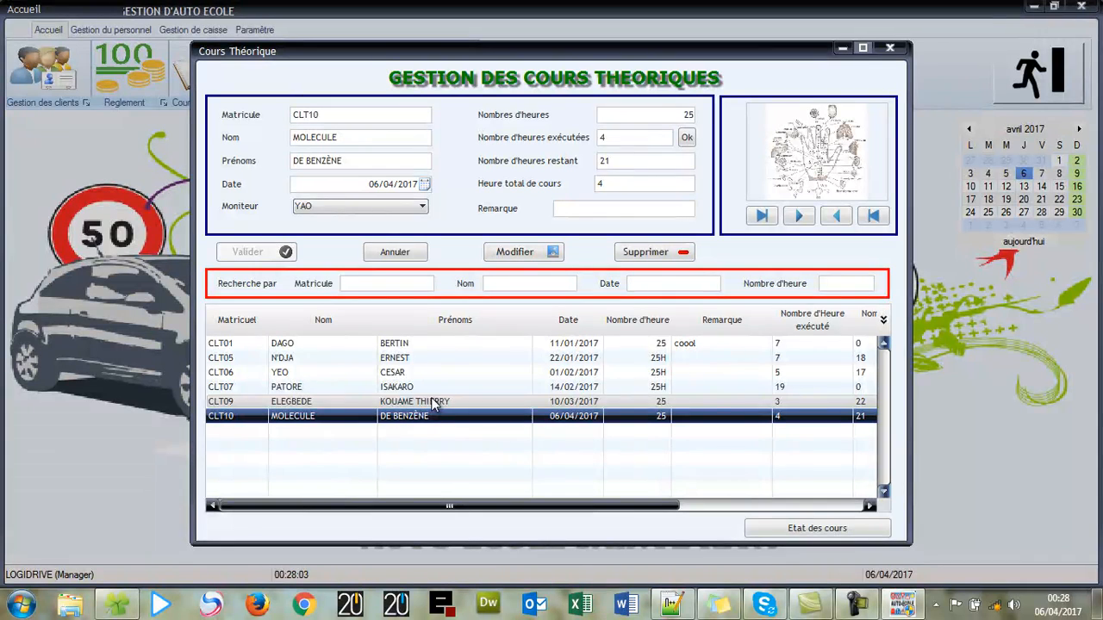
left_click(425, 185)
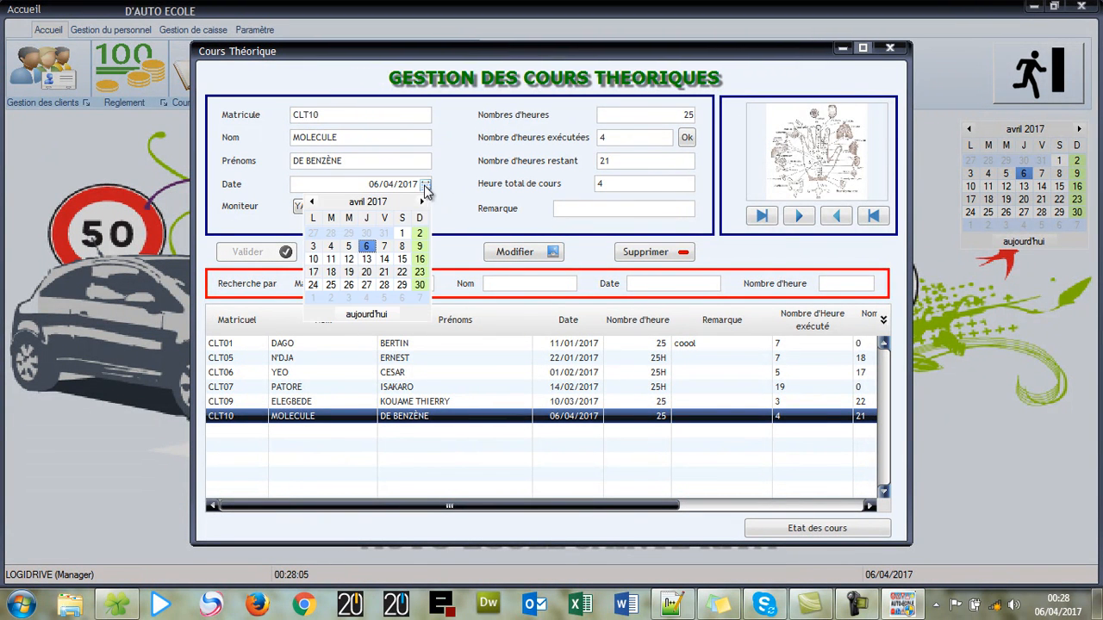
left_click(384, 245)
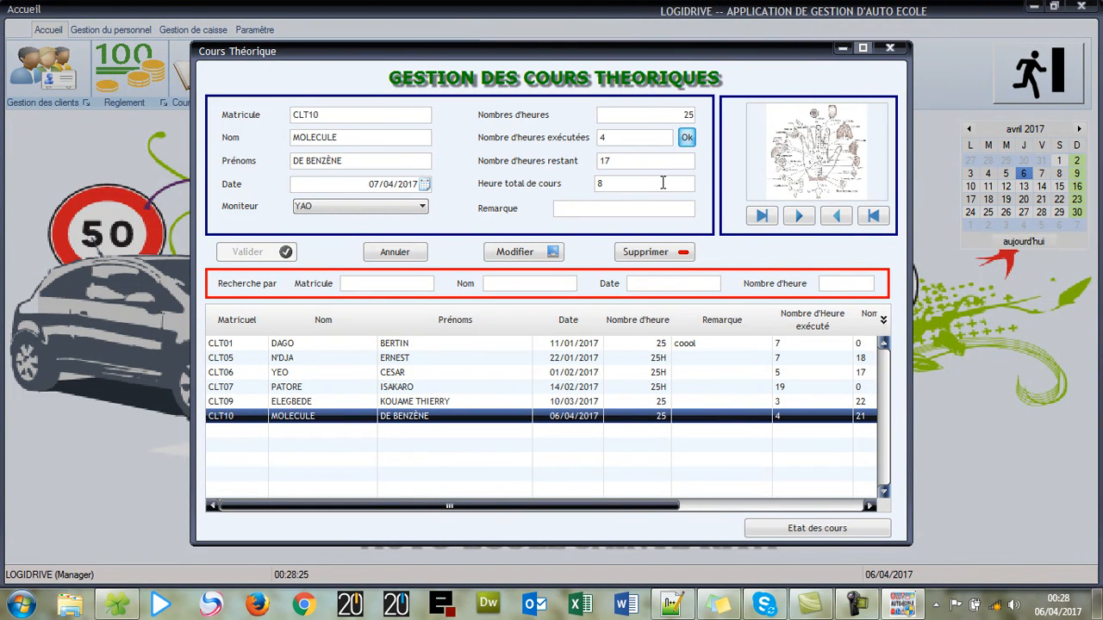
left_click(534, 253)
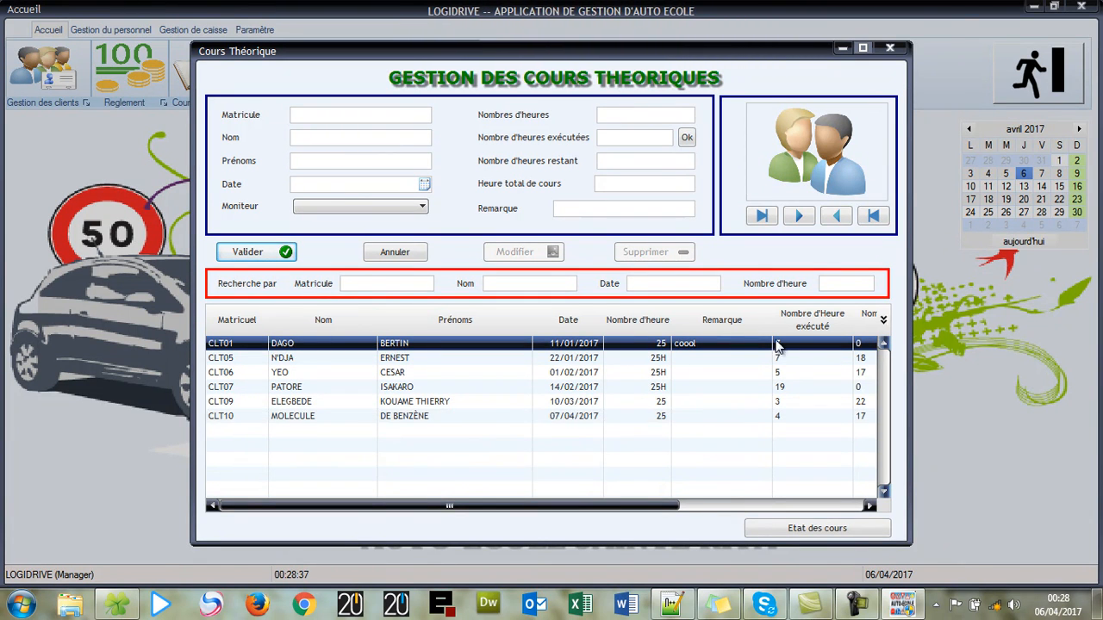
left_click(845, 535)
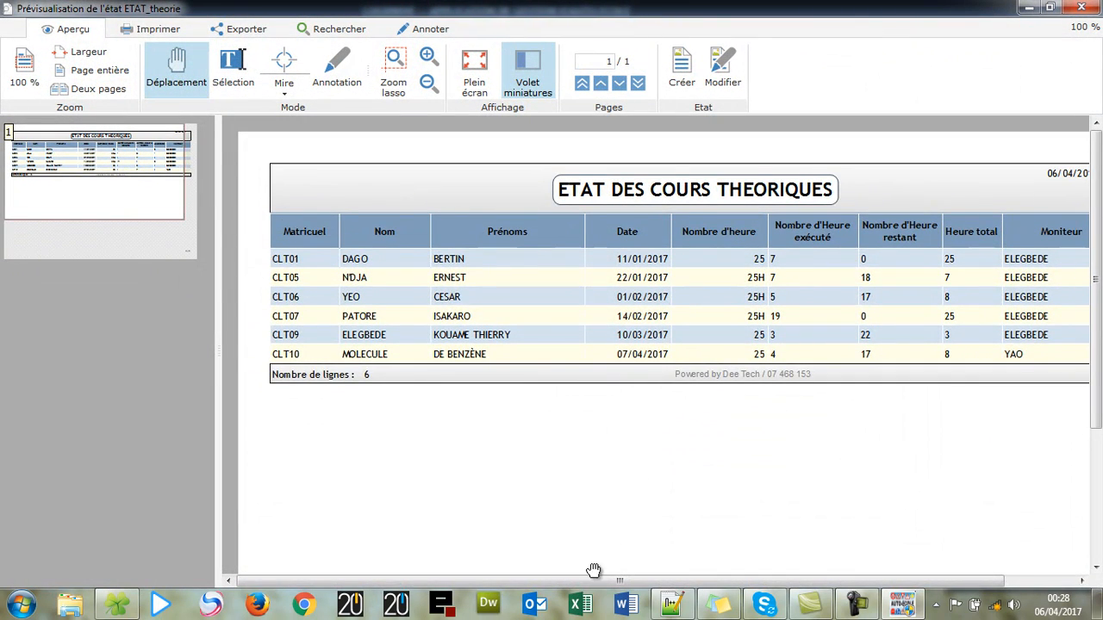
- Scroll across the theory course report preview, then close it
left_click_drag(597, 584, 543, 577)
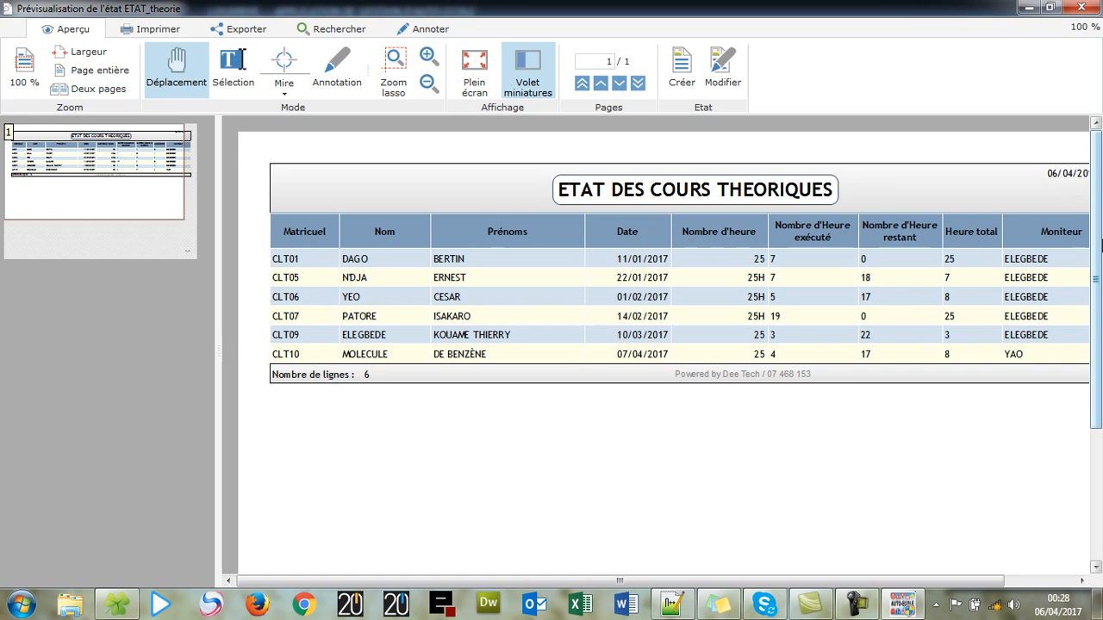
left_click(1089, 7)
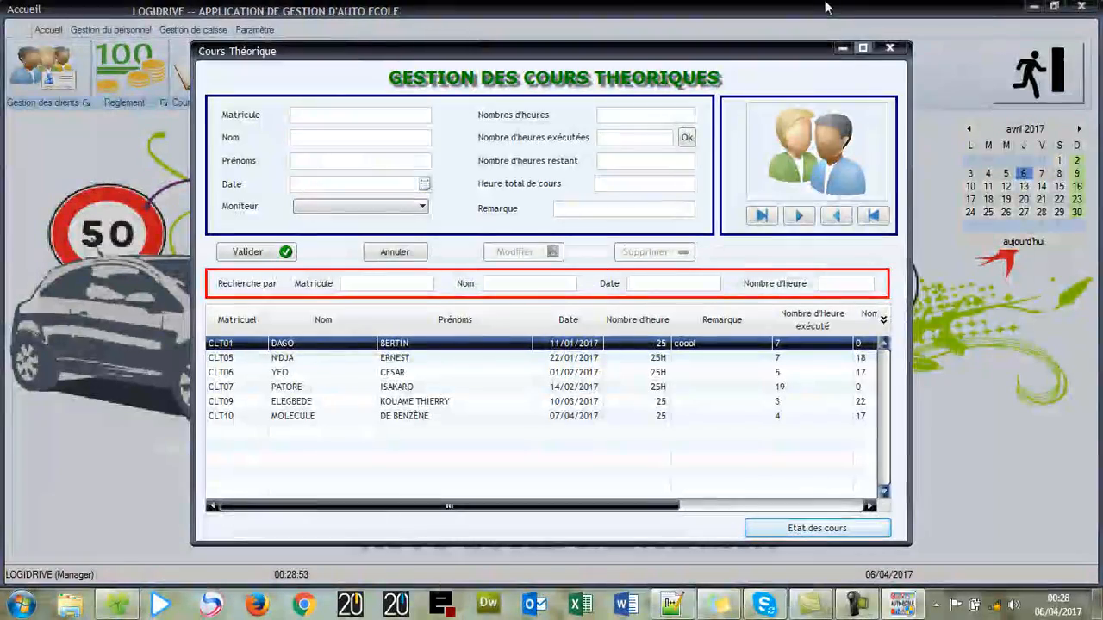
- Close the theory course window, then open and close the driving course window, dismissing both error messages
left_click(888, 48)
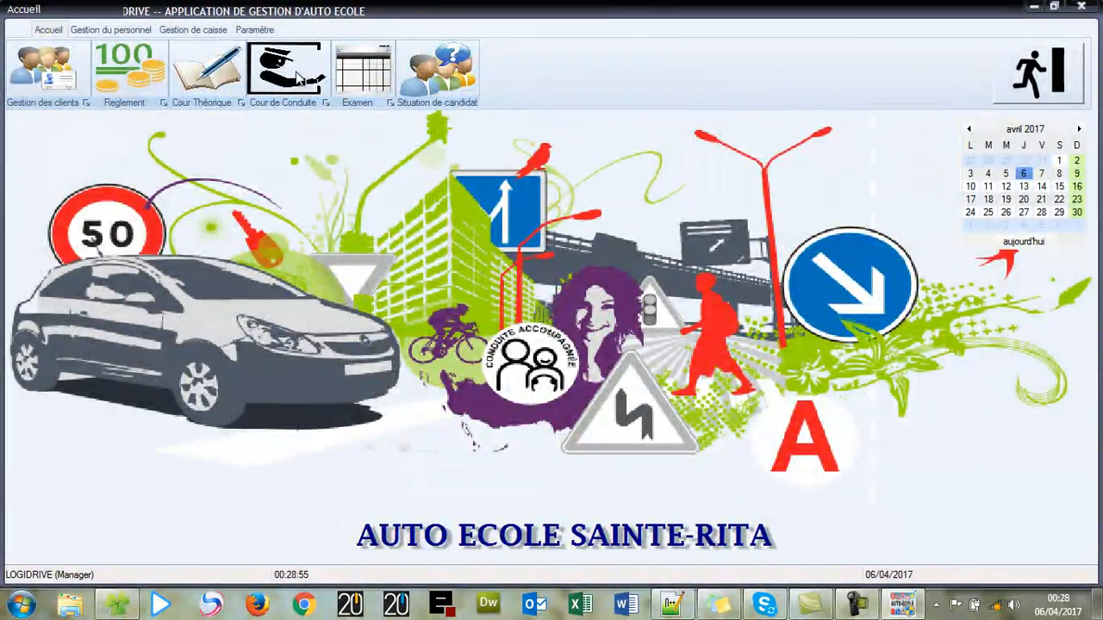
left_click(298, 77)
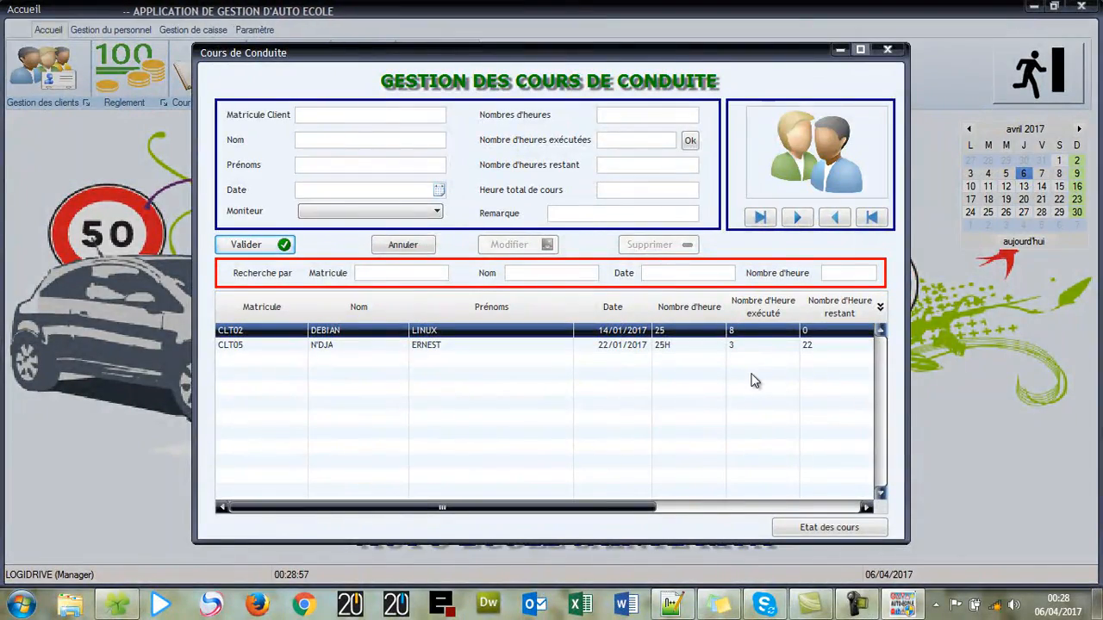
left_click(888, 50)
left_click(705, 360)
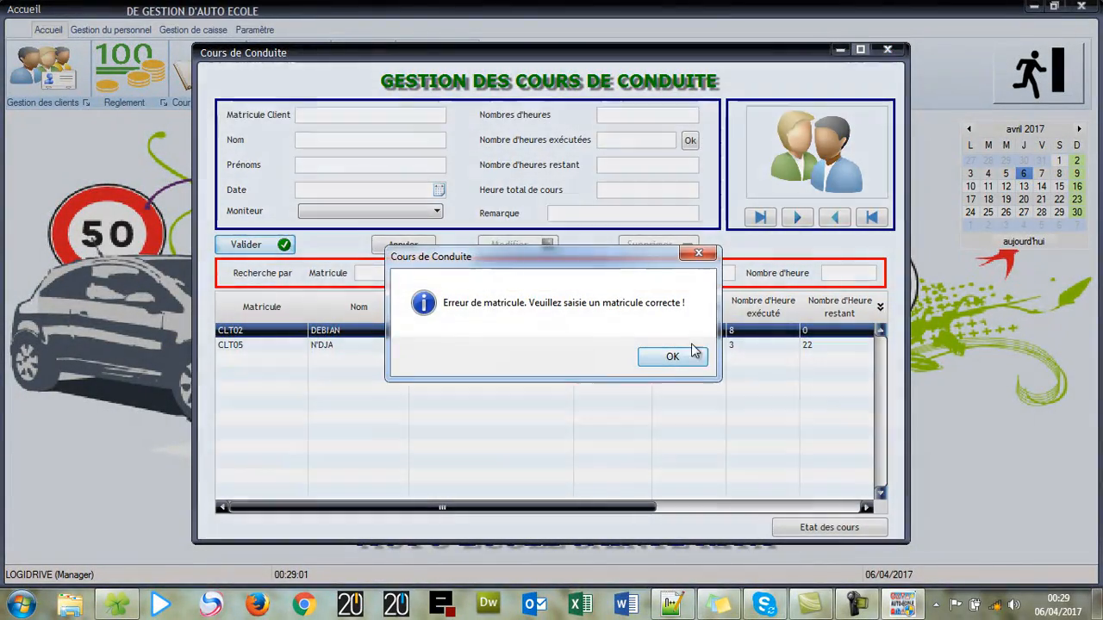
left_click(672, 357)
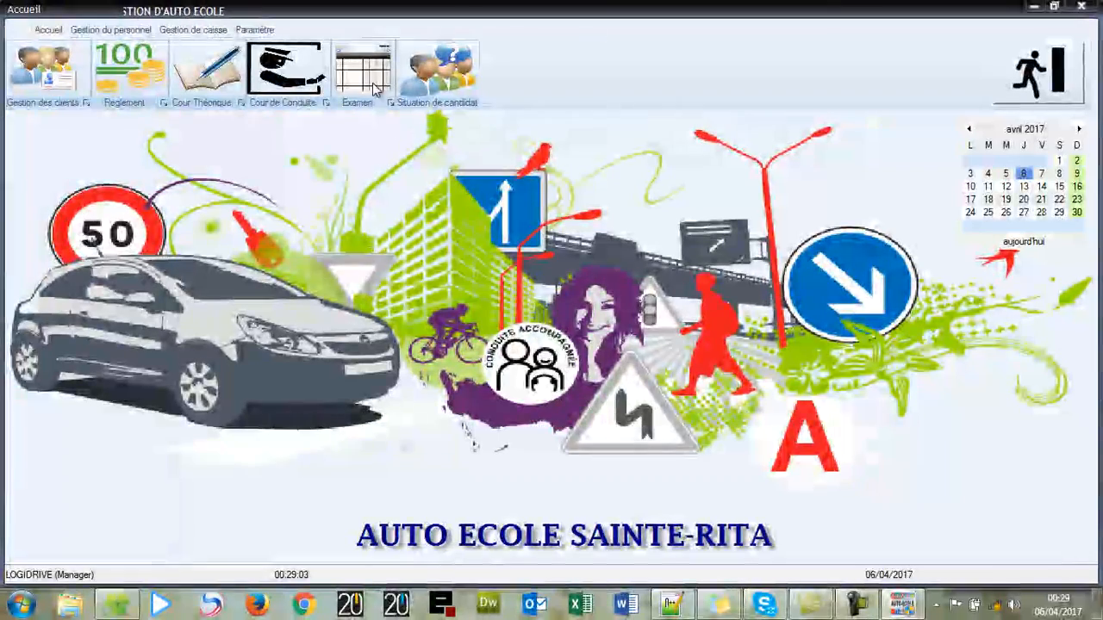
- Open the exam form and load the new client by their matricule
left_click(376, 87)
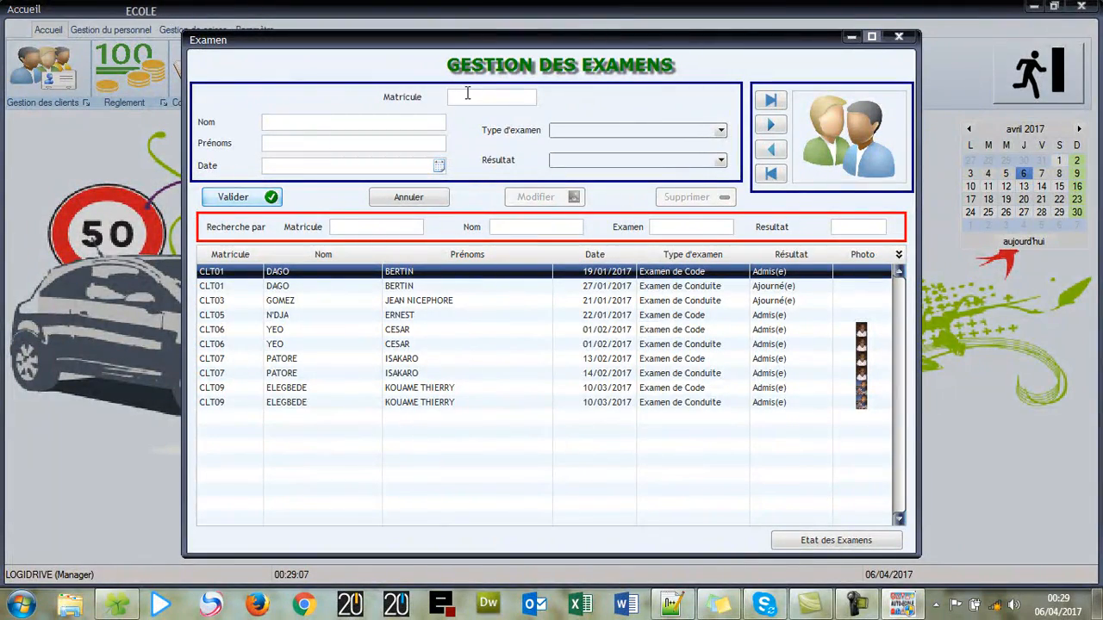
type("CLT")
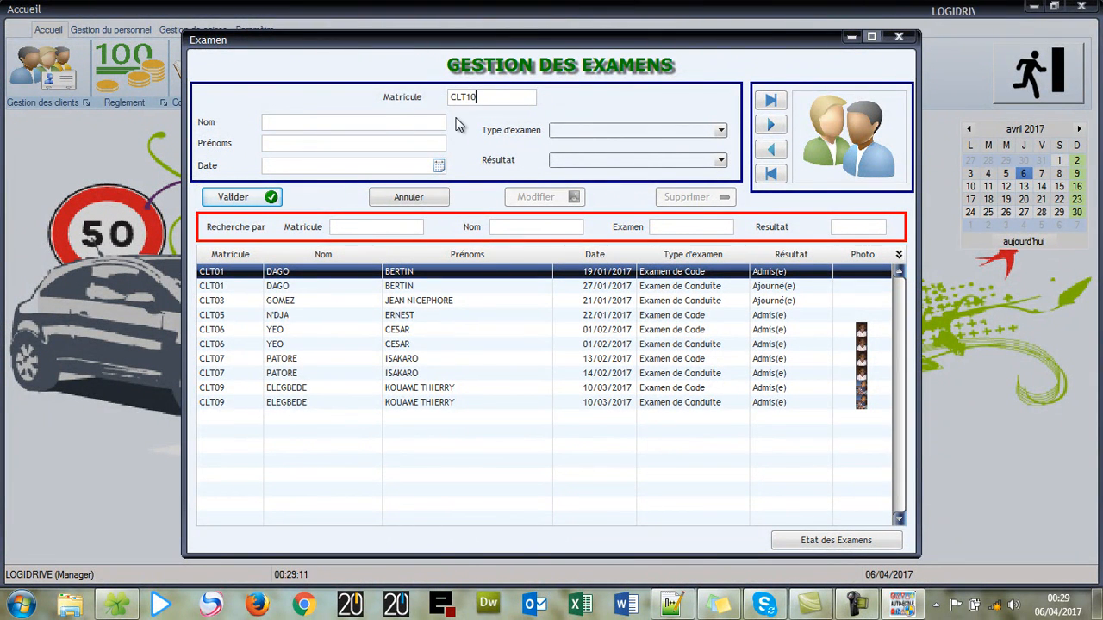
type("10")
key("Return")
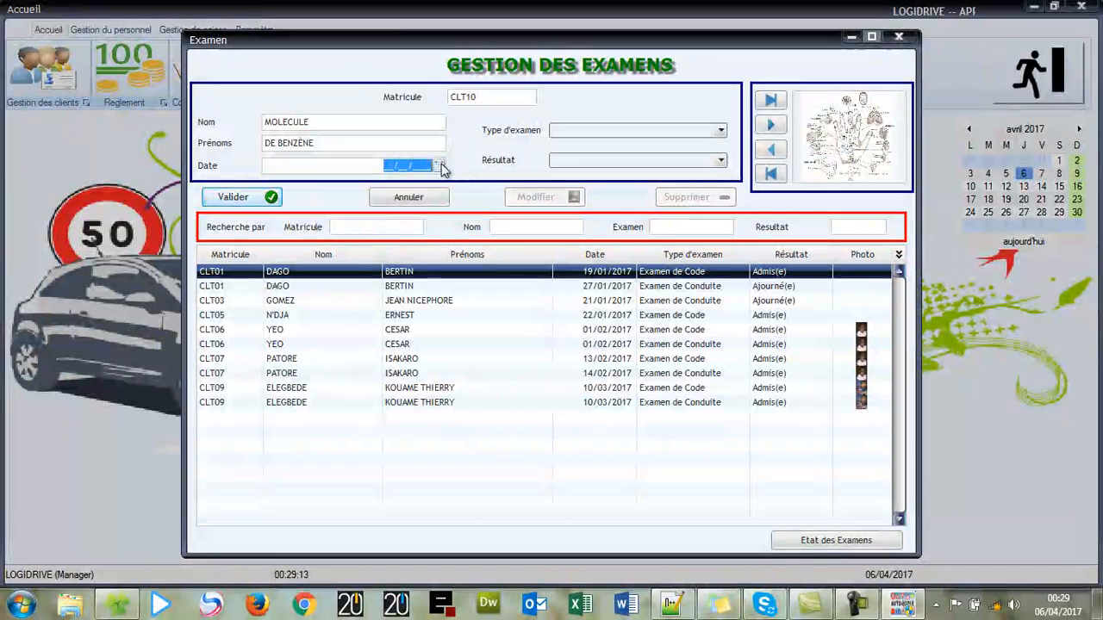
- Record an Examen de Code dated 06/04/2017 with result Admis(e)
left_click(439, 165)
left_click(382, 230)
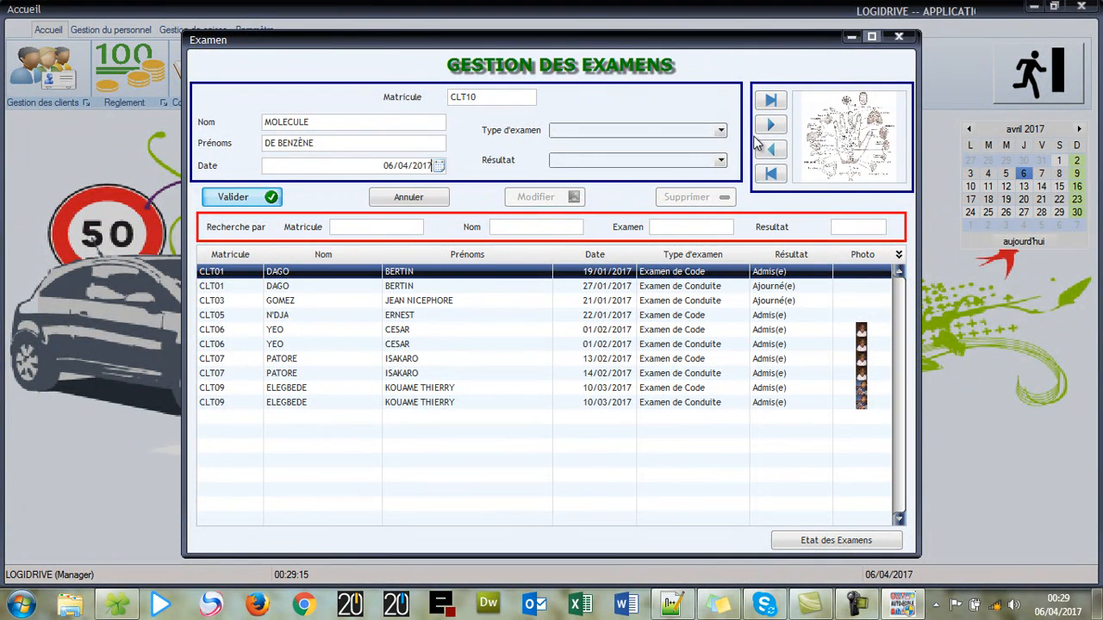
left_click(721, 131)
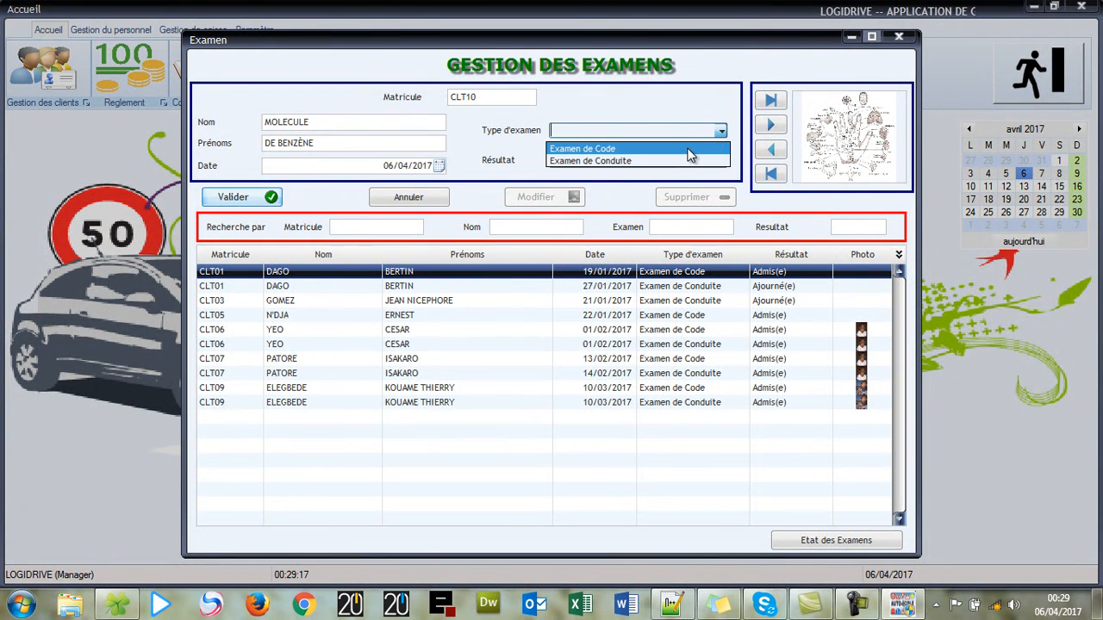
left_click(689, 150)
left_click(720, 161)
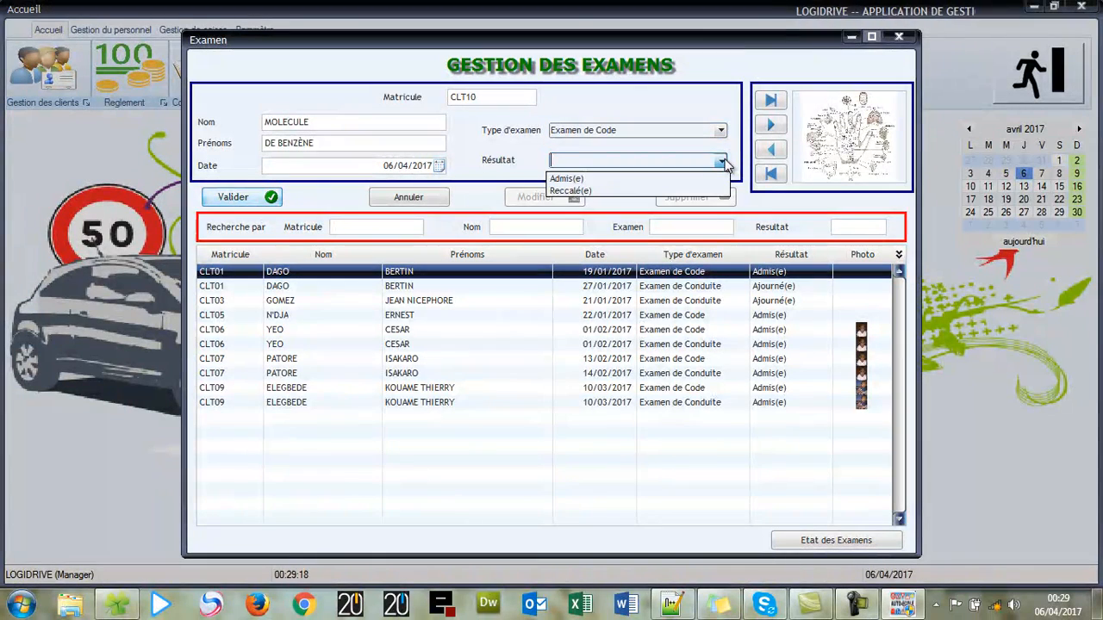
left_click(656, 176)
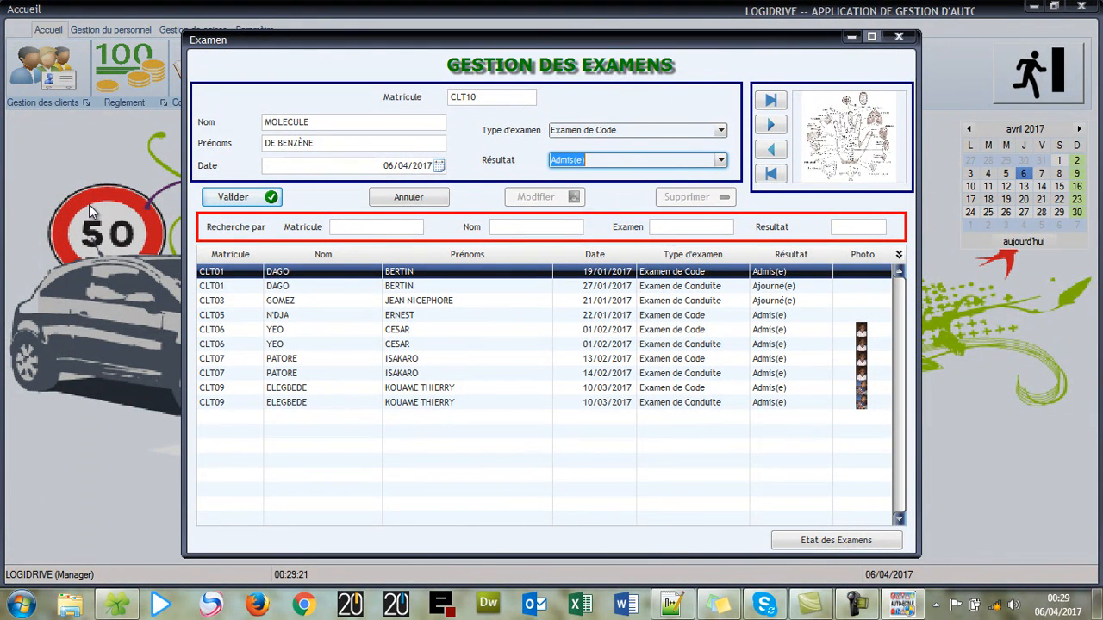
- Save the code exam and reload the same client for a second exam entry
left_click(225, 197)
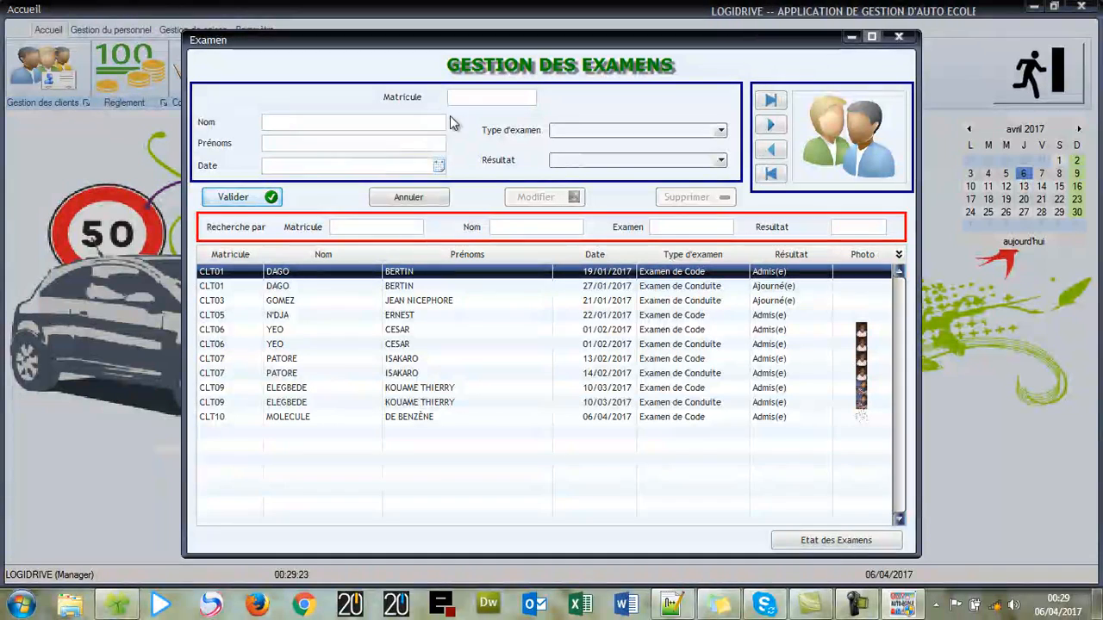
left_click(479, 98)
type("CLT10")
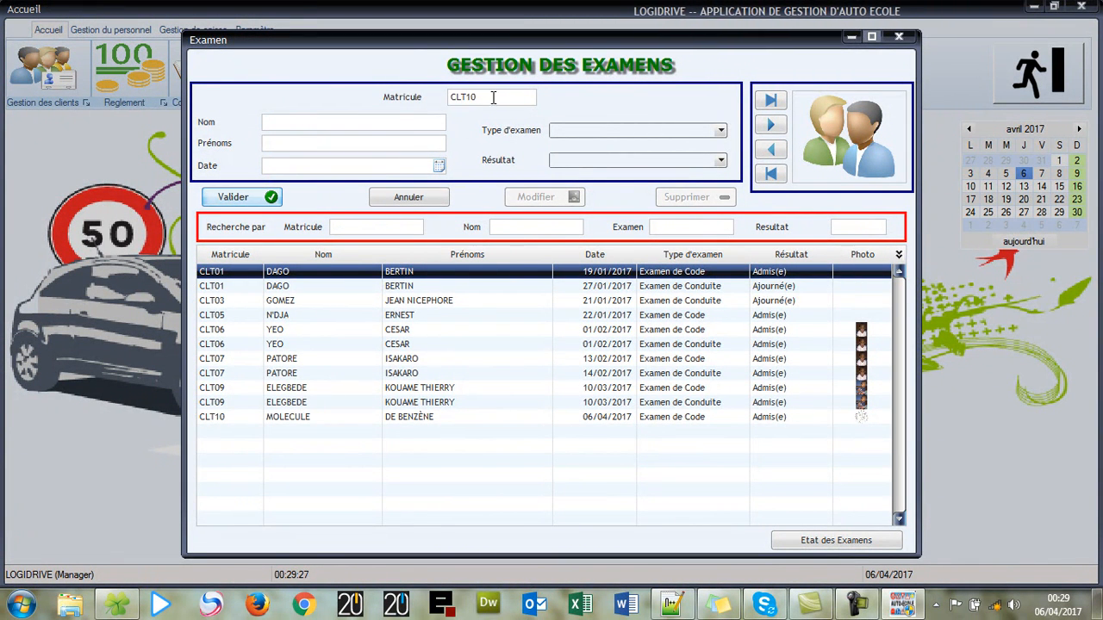
key("Tab")
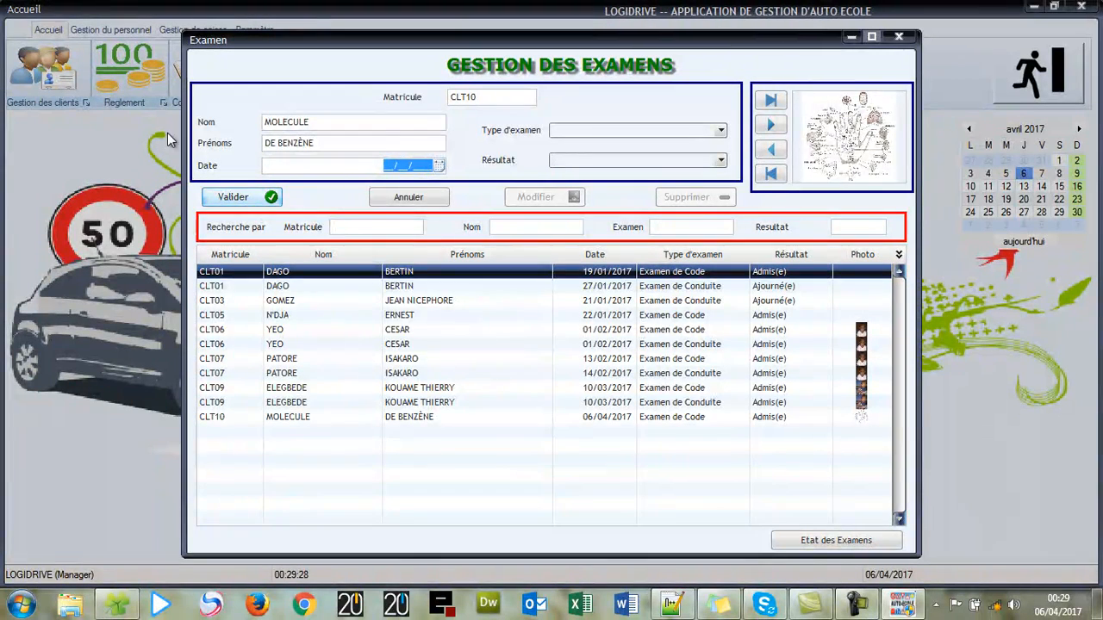
- Record an Examen de Conduite on 07/04/2017 as Admis(e), save it, and preview the exam report
left_click(439, 165)
left_click(409, 226)
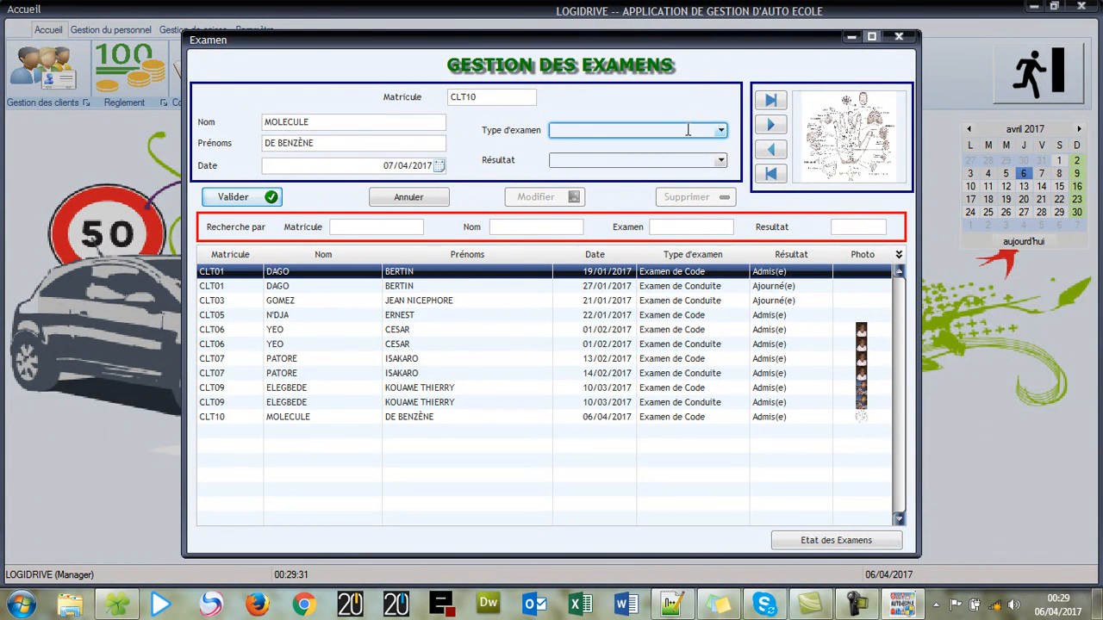
left_click(720, 130)
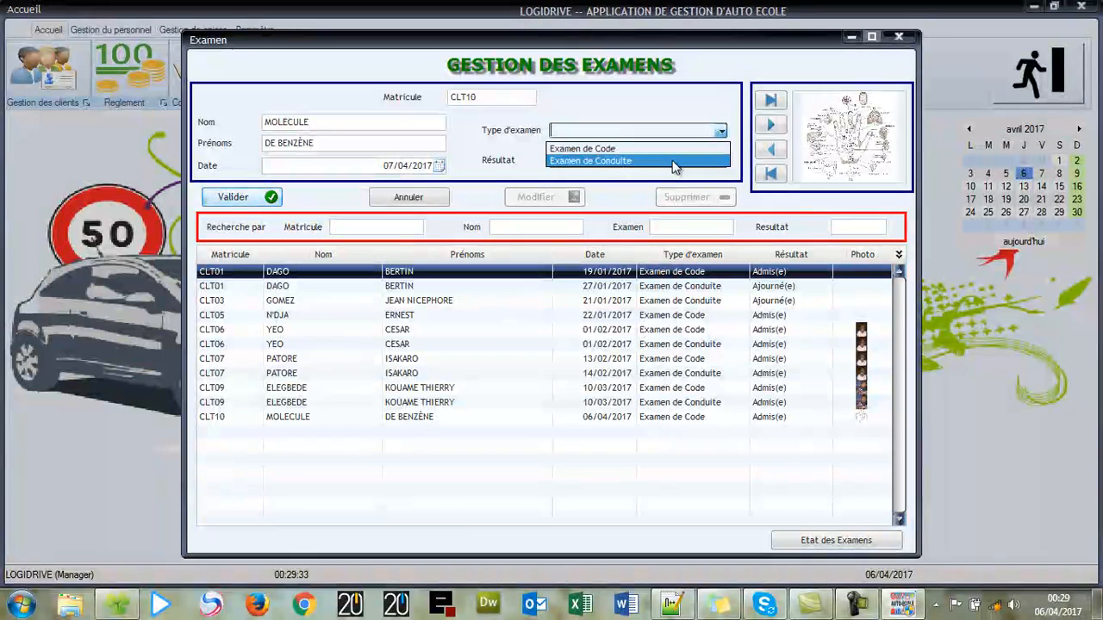
left_click(676, 162)
left_click(719, 160)
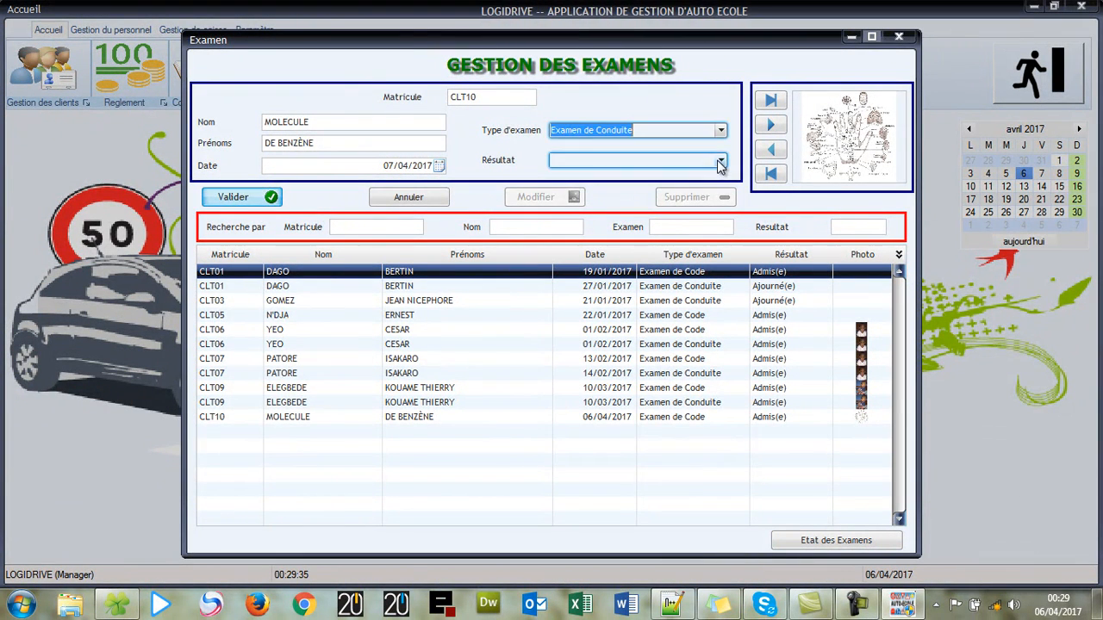
left_click(648, 175)
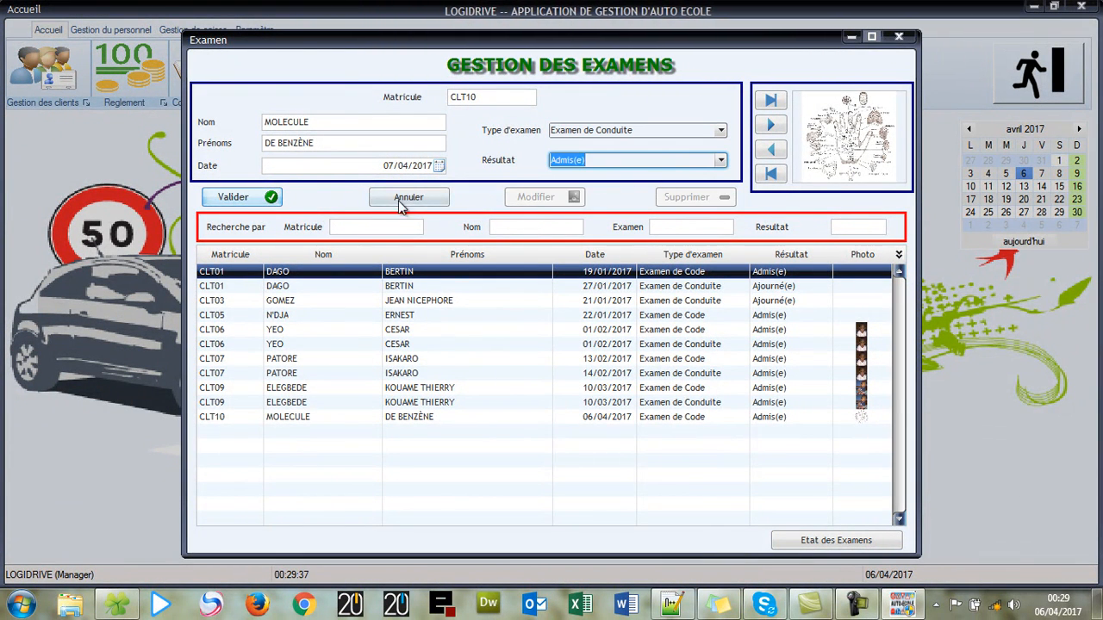
left_click(235, 197)
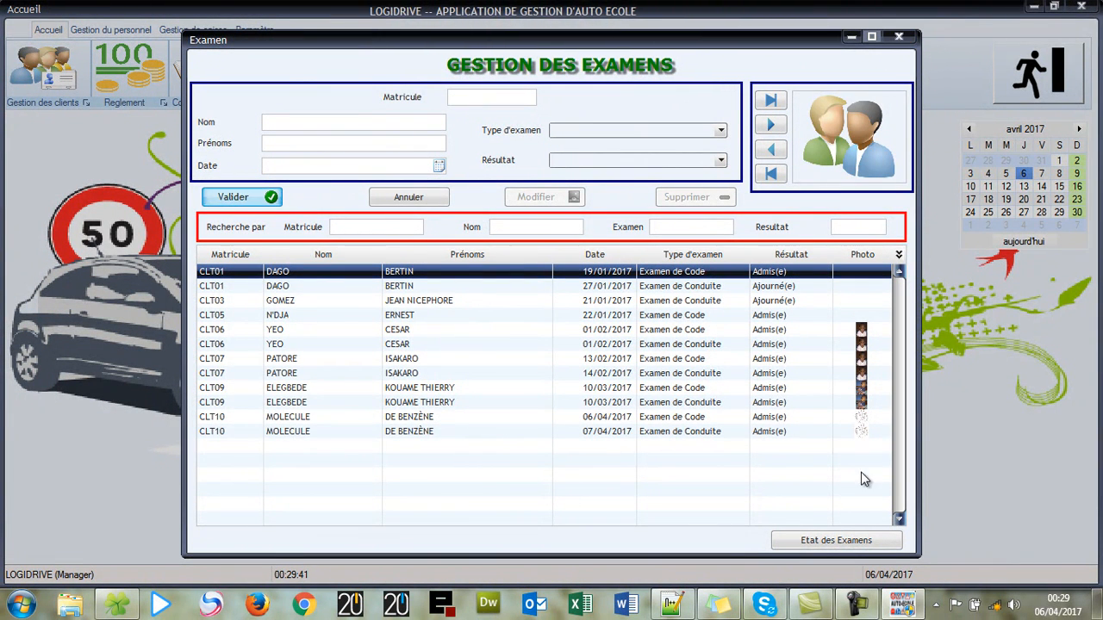
left_click(849, 540)
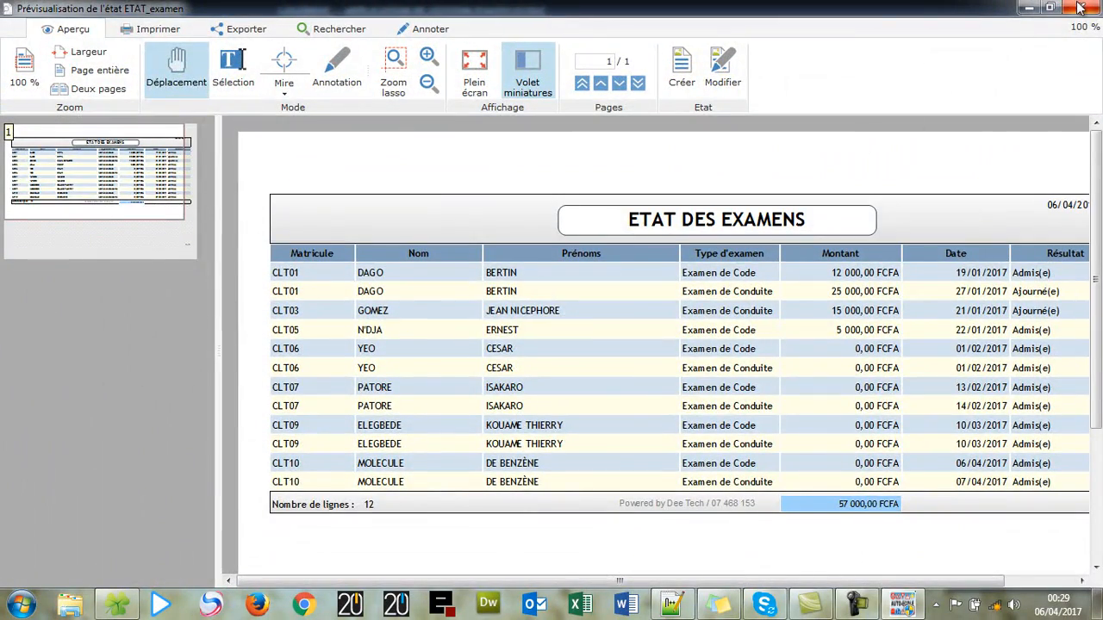
- Close the exam report and Examen window, then open the candidate situation form
left_click(1080, 8)
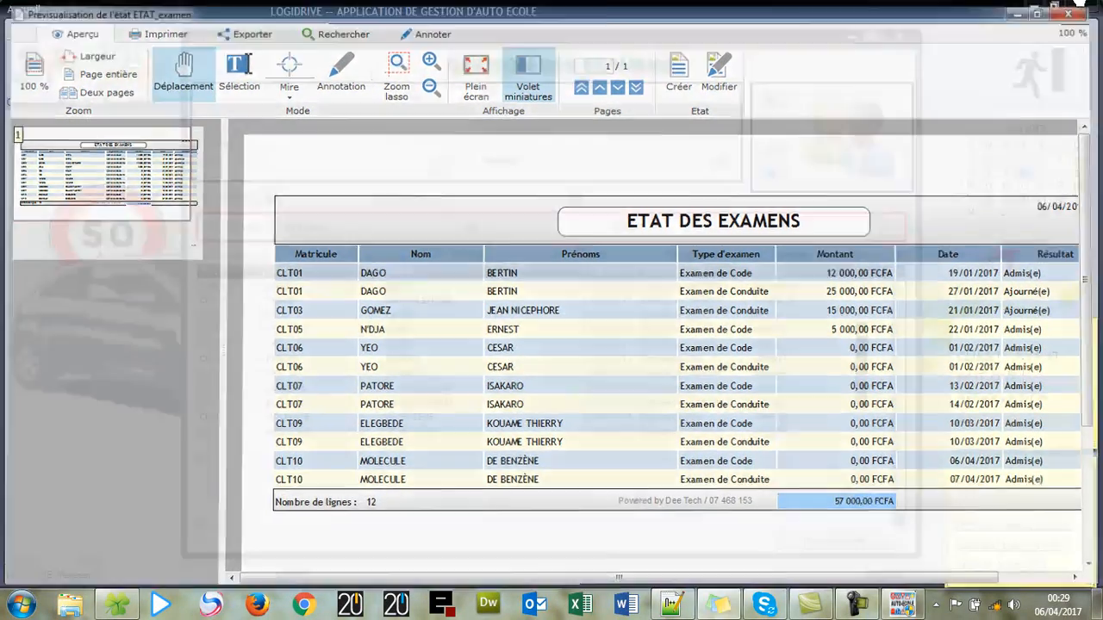
left_click(898, 37)
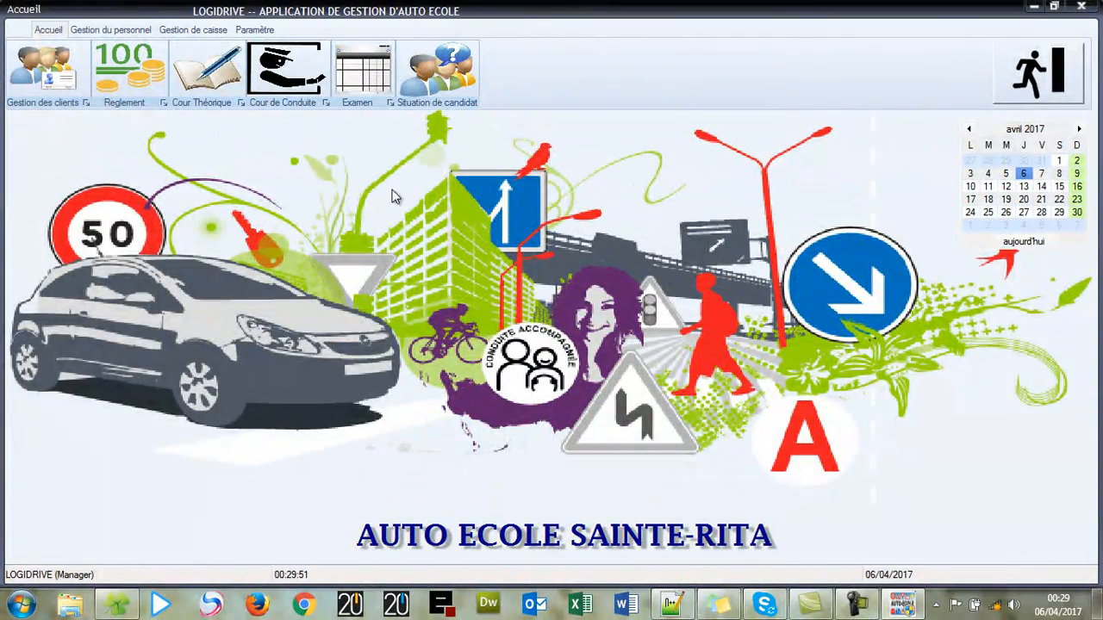
left_click(431, 74)
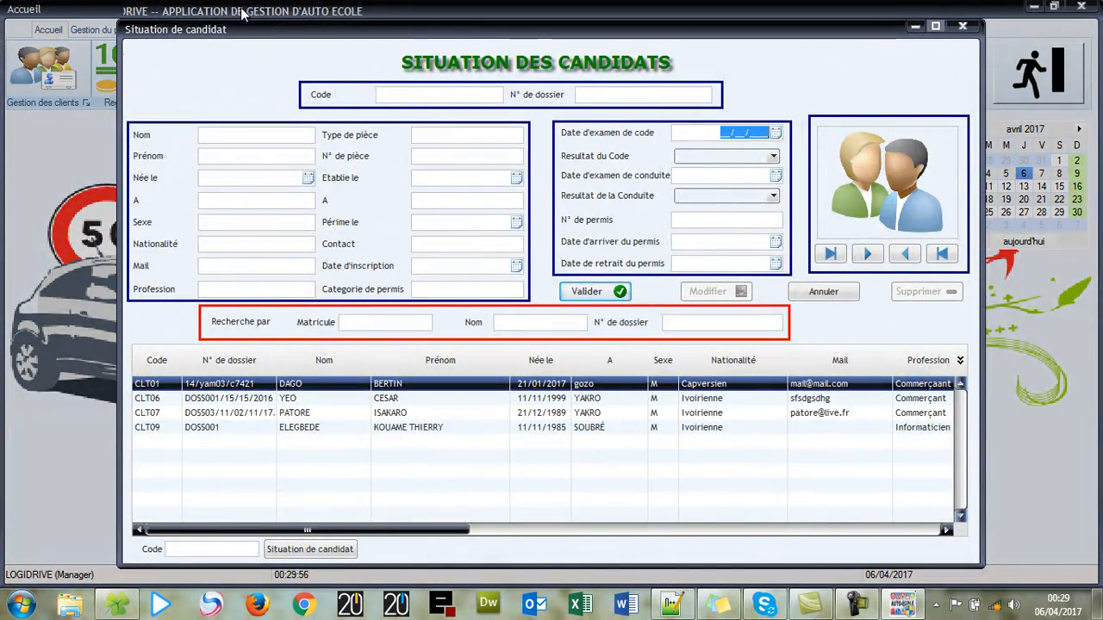
- Load the new client and record the code exam on 06/04/2017 as passed
left_click(454, 92)
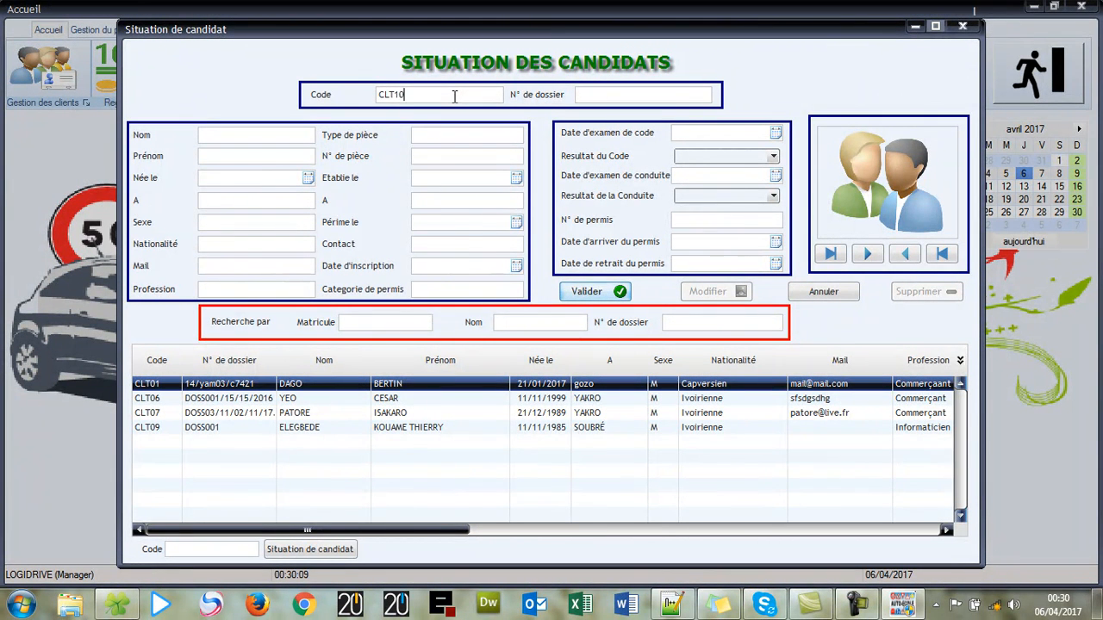
key("Return")
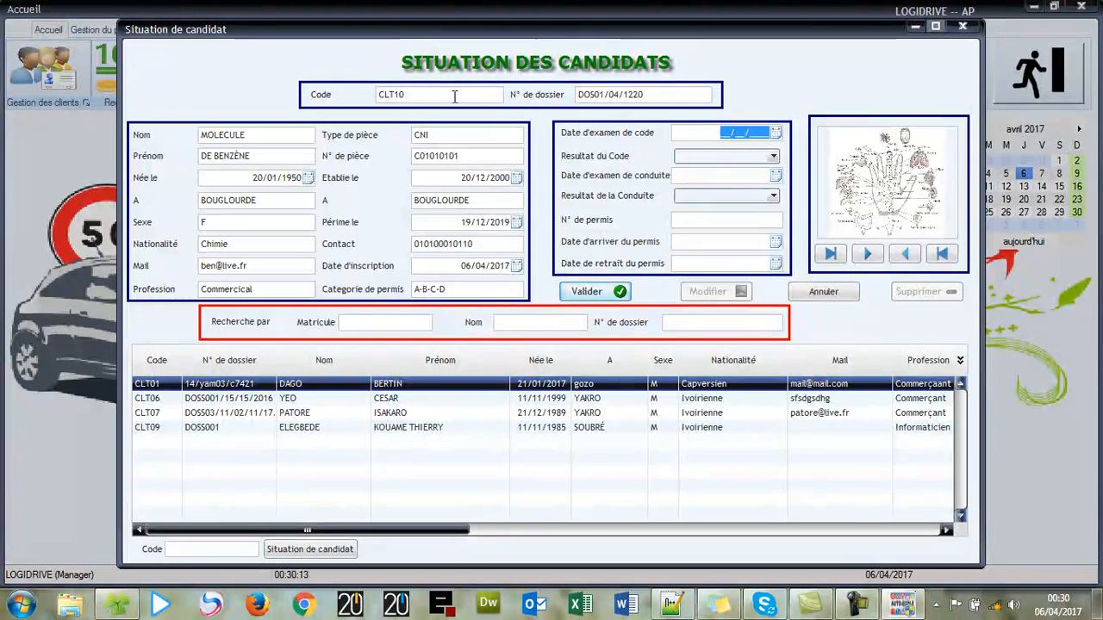
left_click(775, 133)
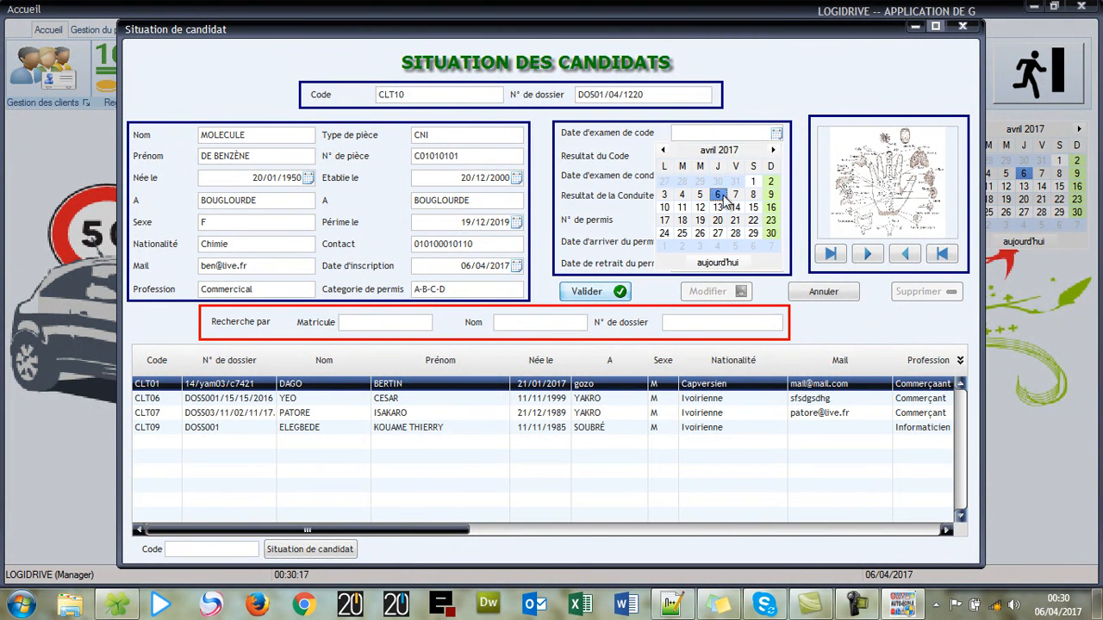
left_click(718, 195)
left_click(772, 158)
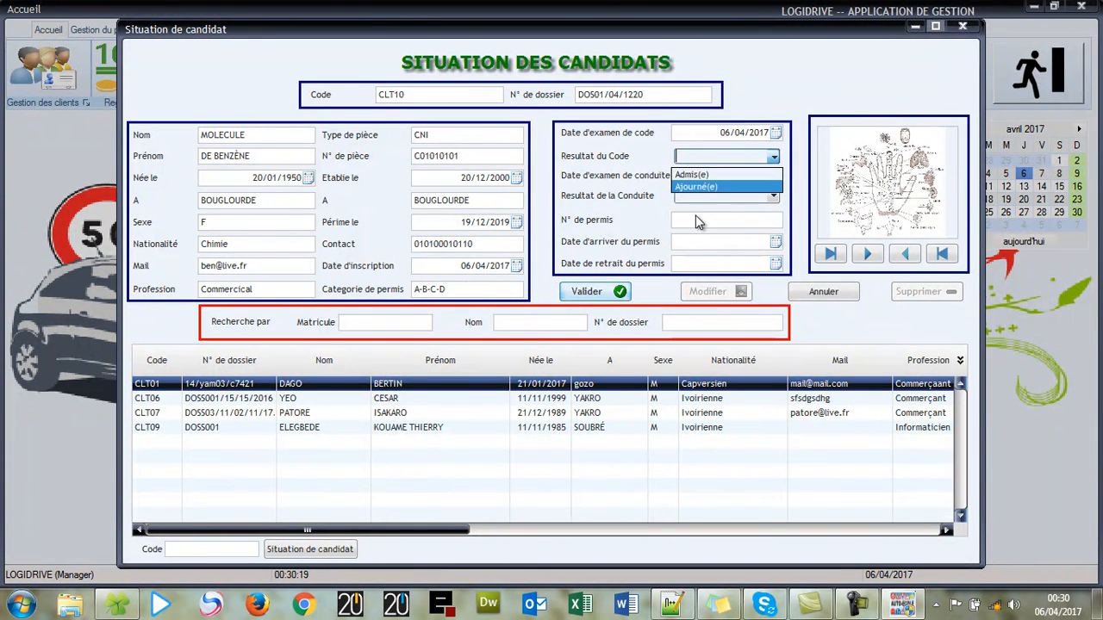
left_click(720, 172)
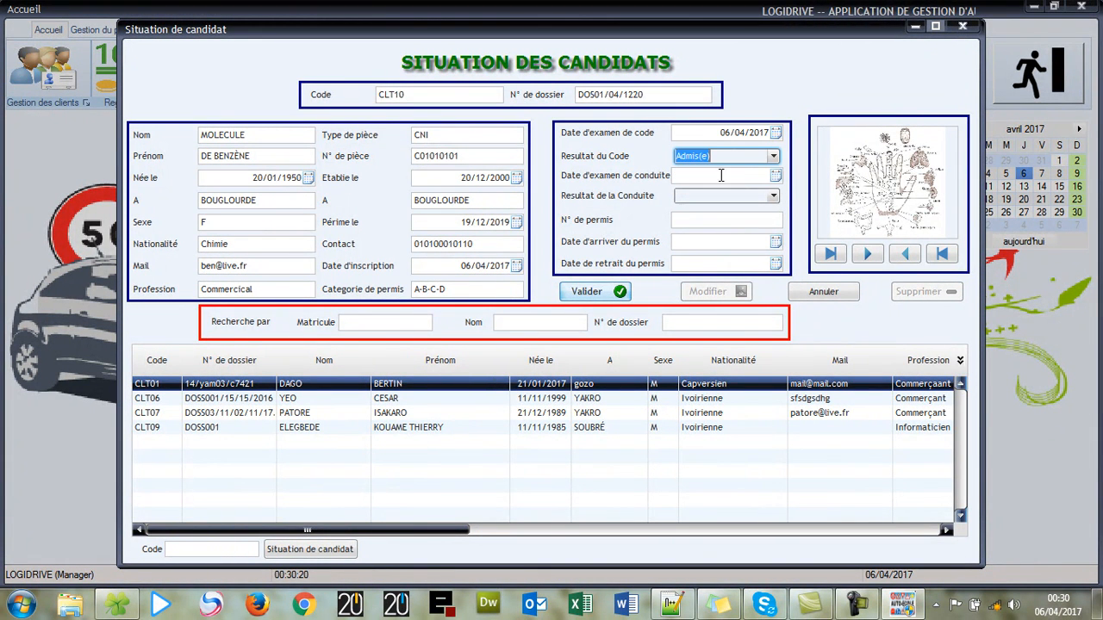
- Record the driving exam on 07/04/2017 as passed
left_click(775, 175)
left_click(740, 238)
left_click(772, 197)
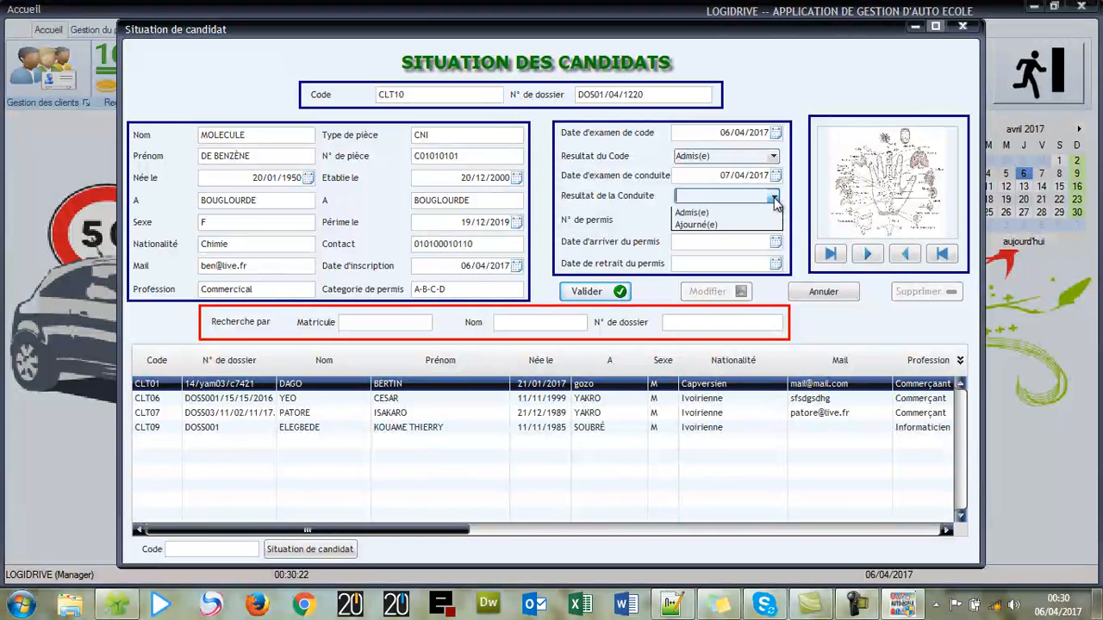
left_click(711, 214)
- Enter the permit number, received 06/04/2017 and collected 07/04/2017, then save and reselect the candidate
left_click(728, 219)
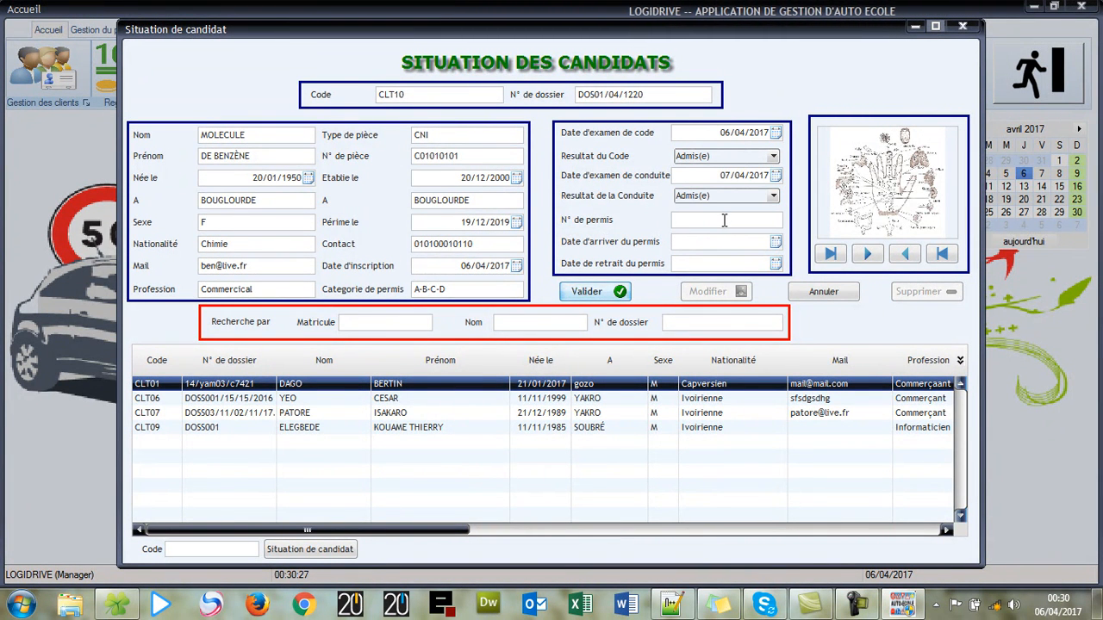
type("PER001011")
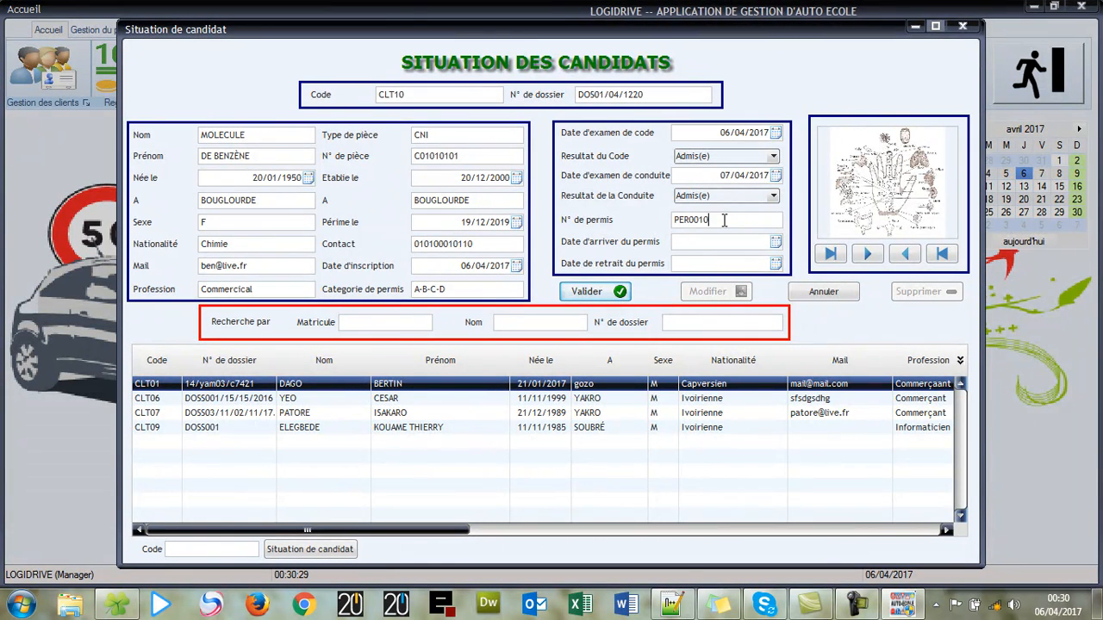
left_click(773, 241)
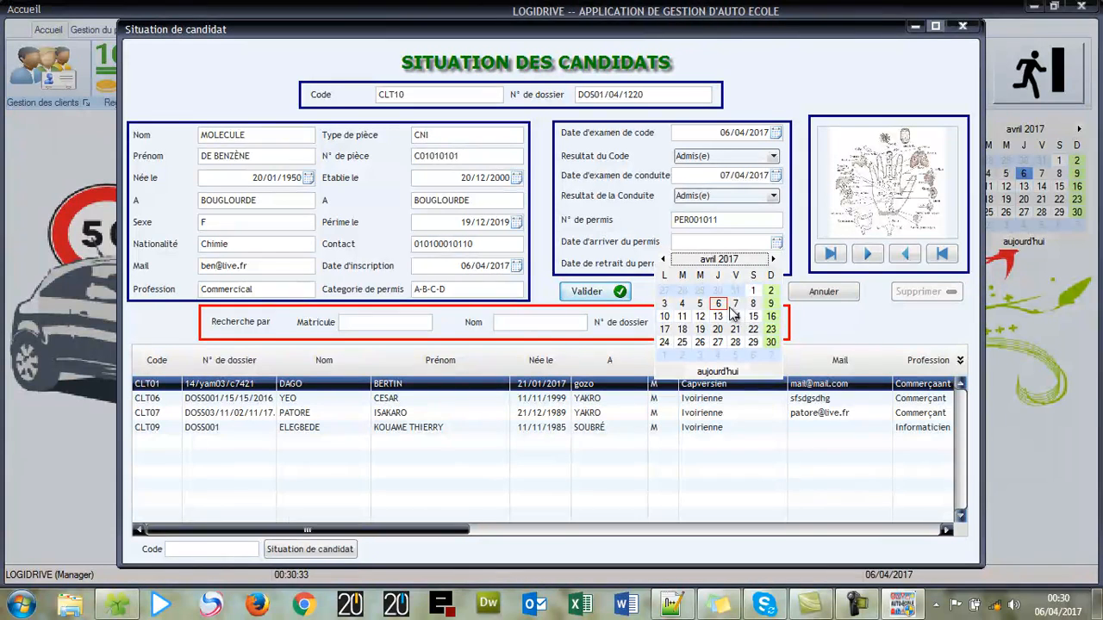
left_click(723, 302)
left_click(776, 264)
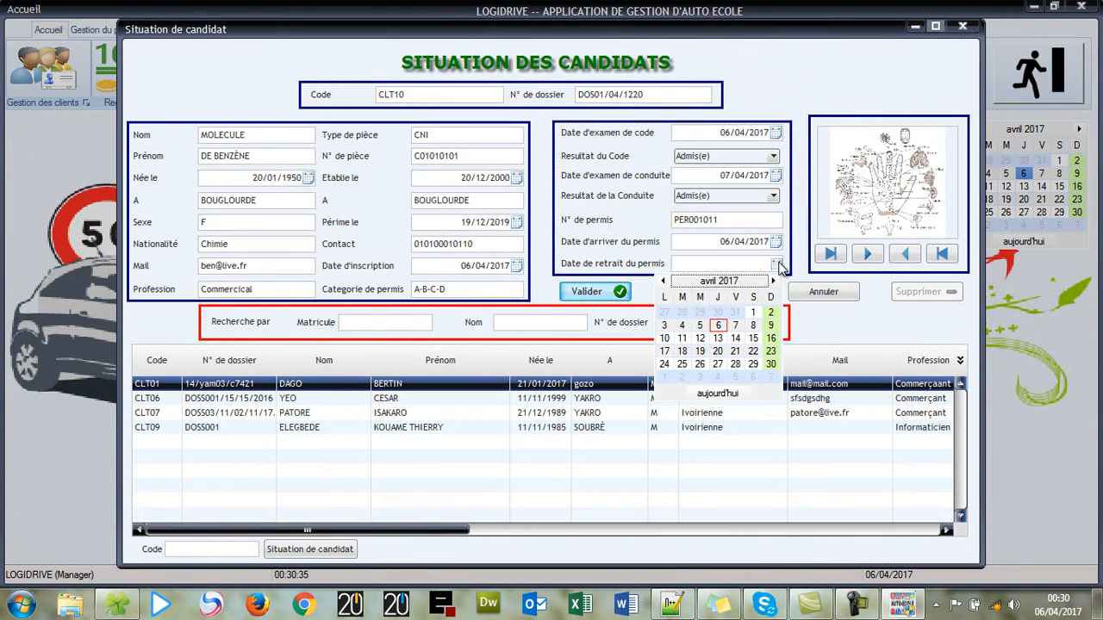
left_click(736, 324)
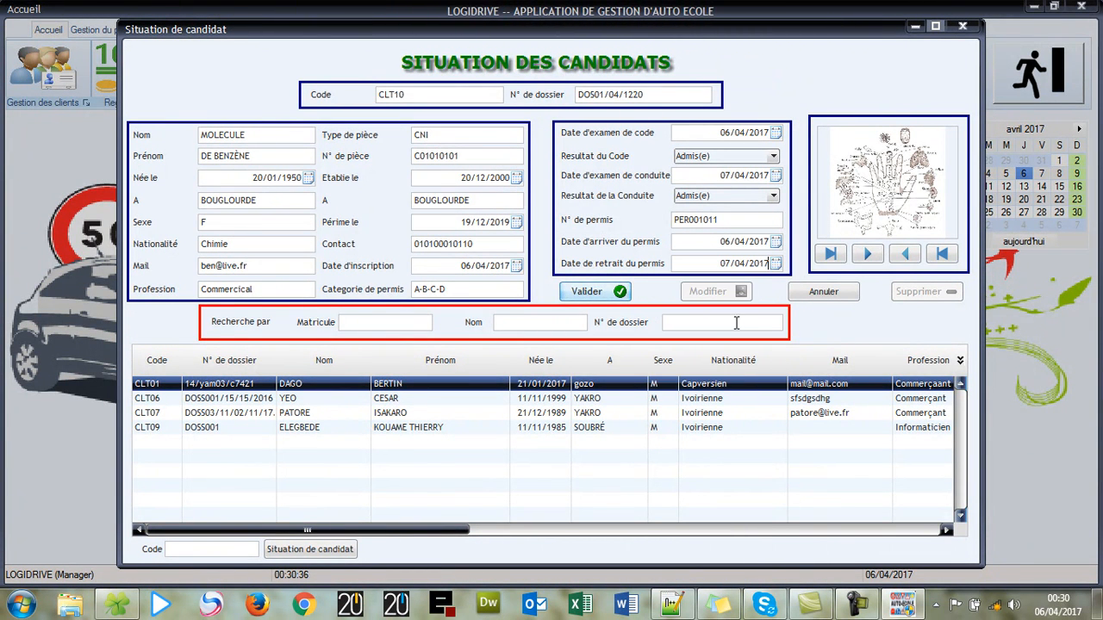
left_click(589, 292)
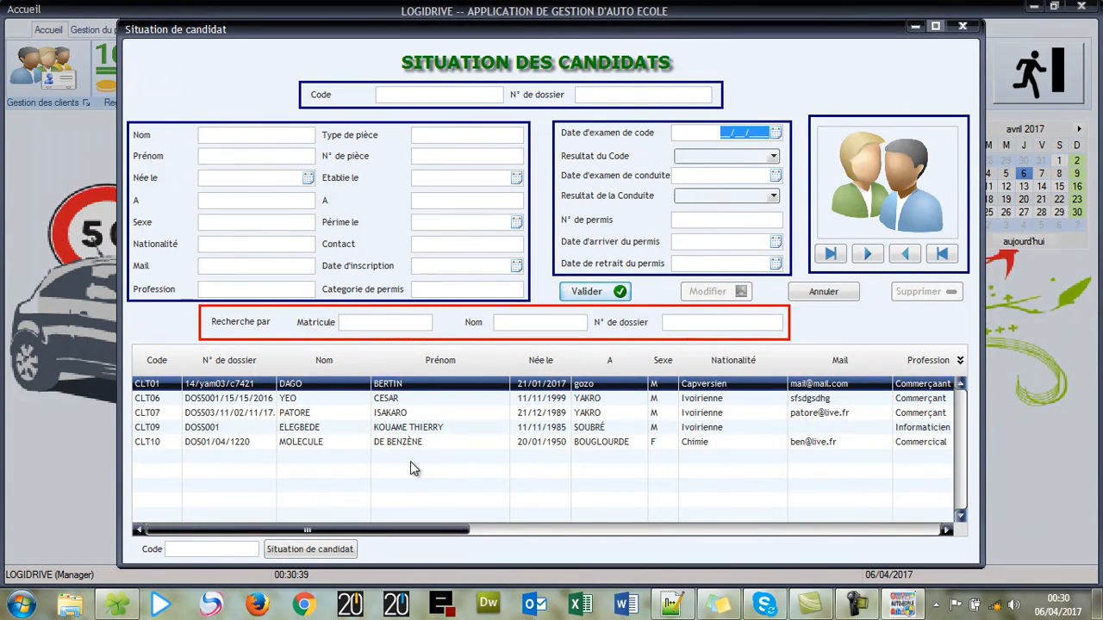
left_click(421, 442)
left_click(336, 549)
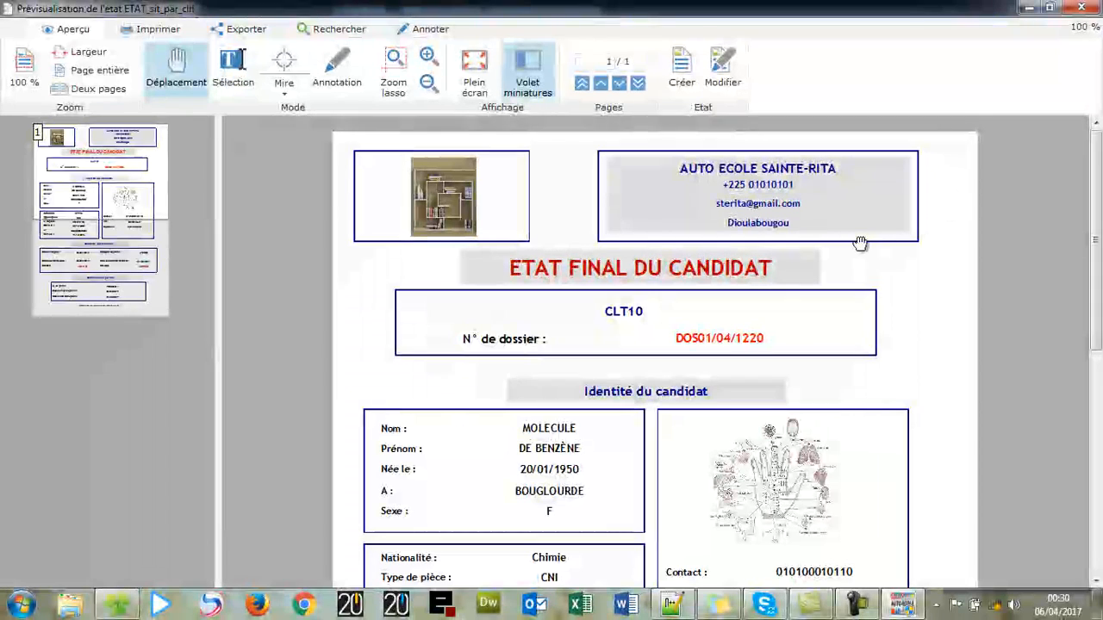
scroll(859, 241, "down", 1)
scroll(863, 247, "up", 1)
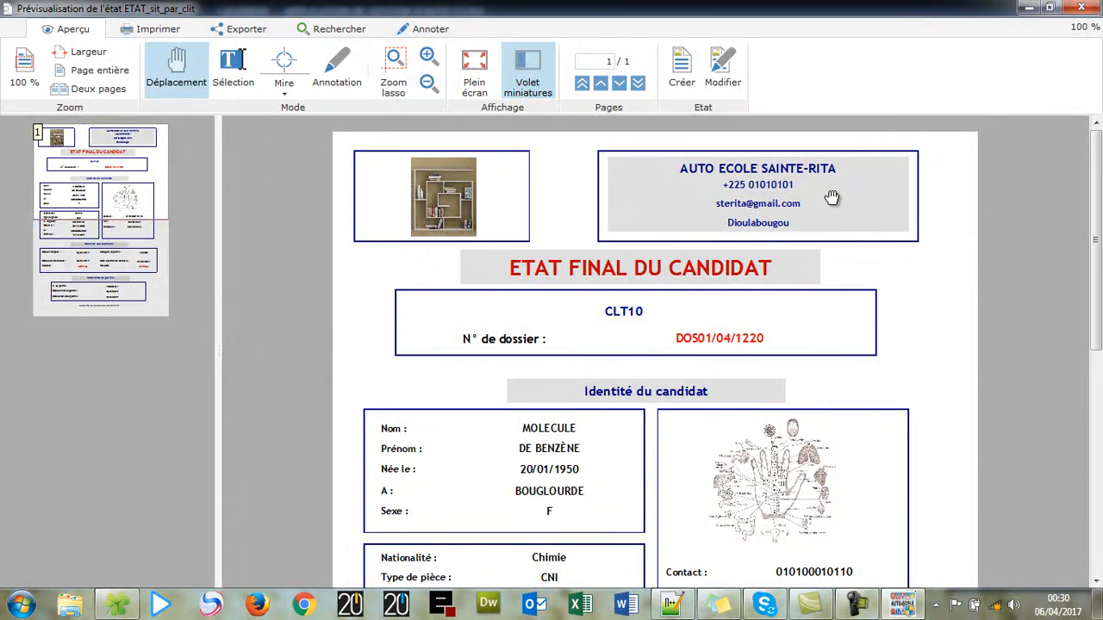
scroll(831, 198, "down", 1)
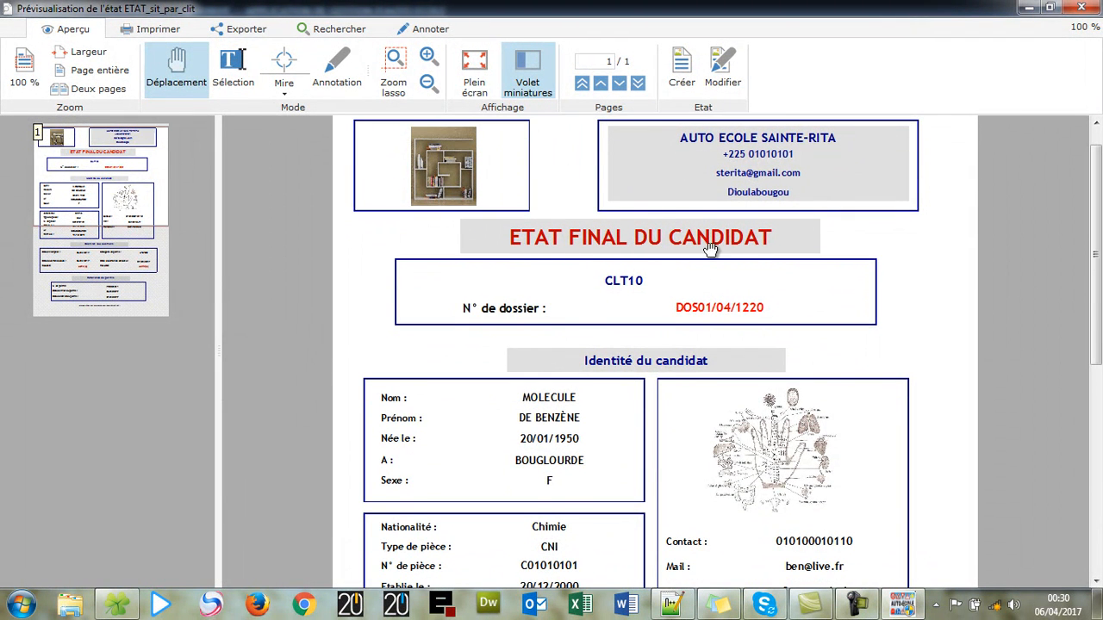
scroll(733, 249, "down", 1)
scroll(603, 241, "down", 2)
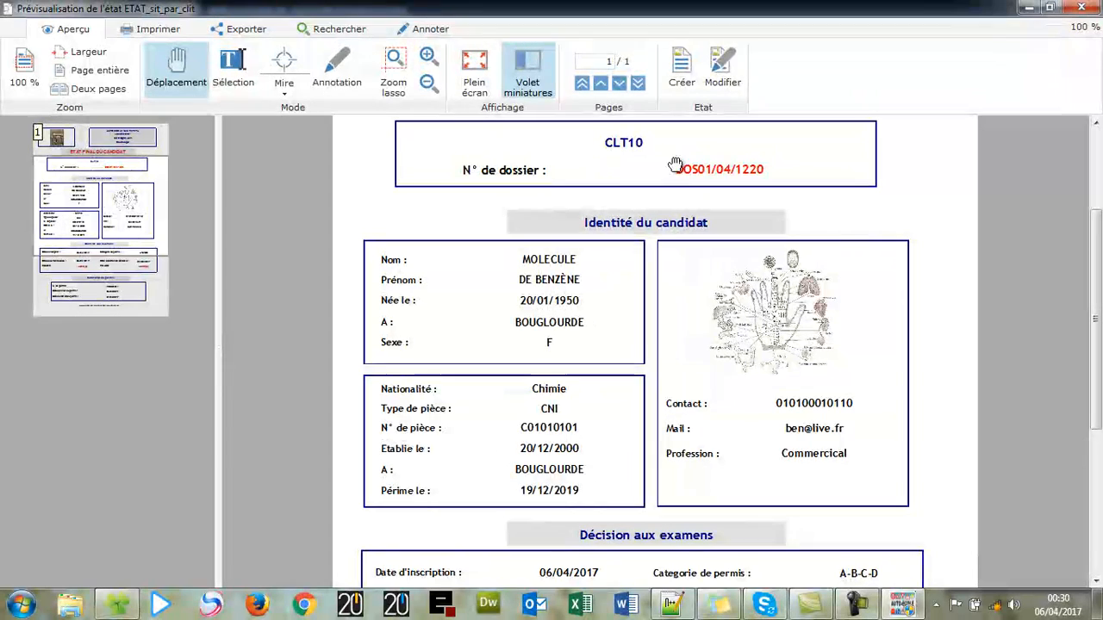
scroll(560, 258, "down", 3)
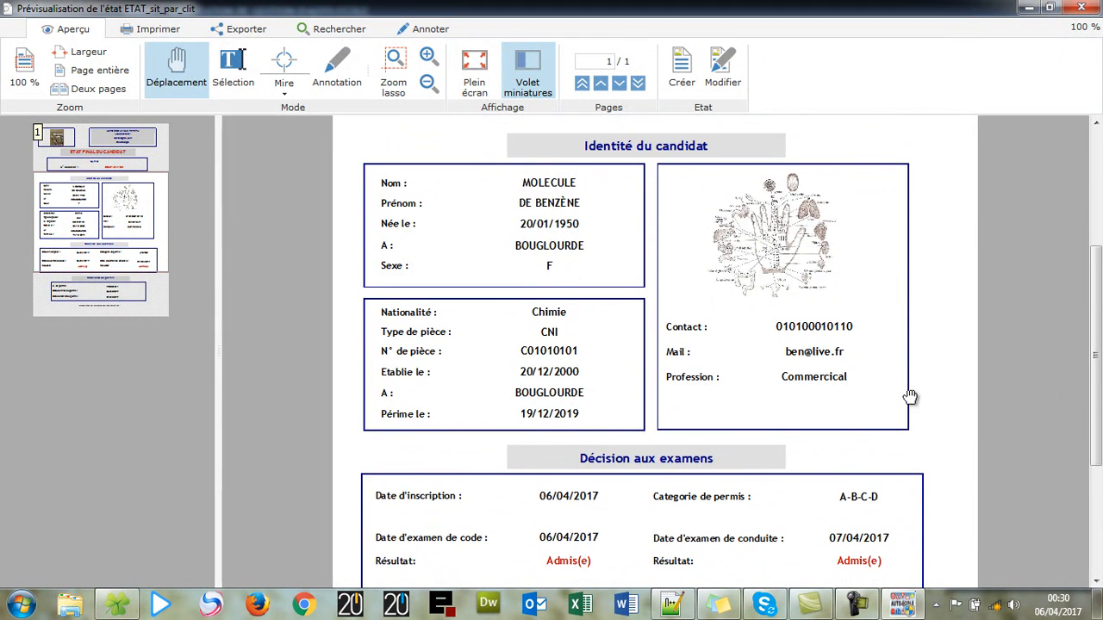
scroll(911, 448, "down", 1)
scroll(809, 382, "down", 2)
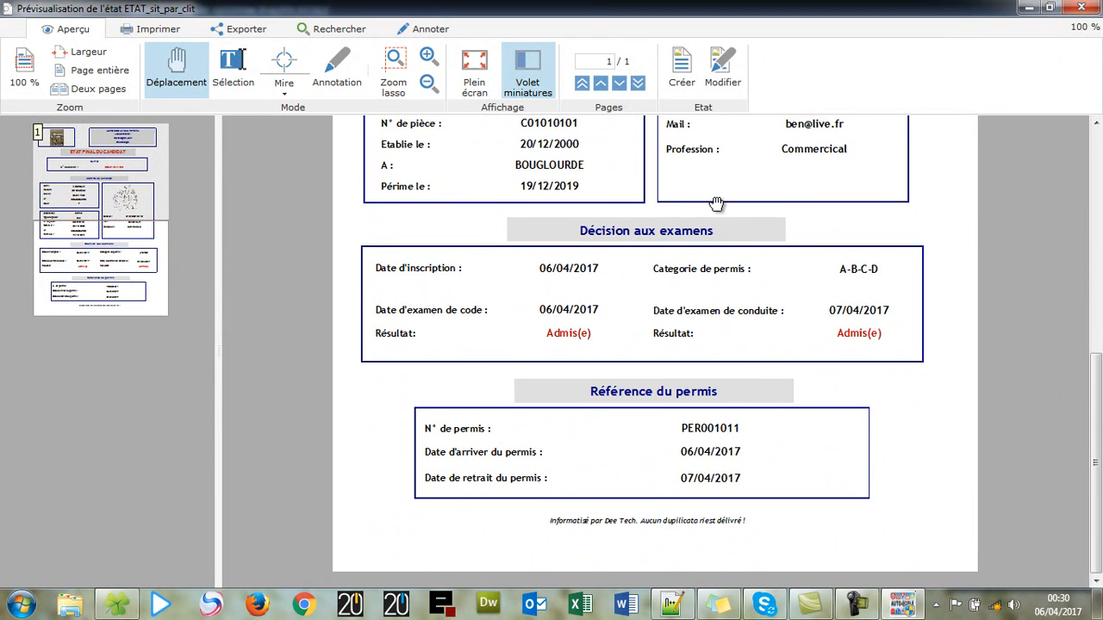
scroll(694, 267, "up", 2)
scroll(675, 331, "up", 1)
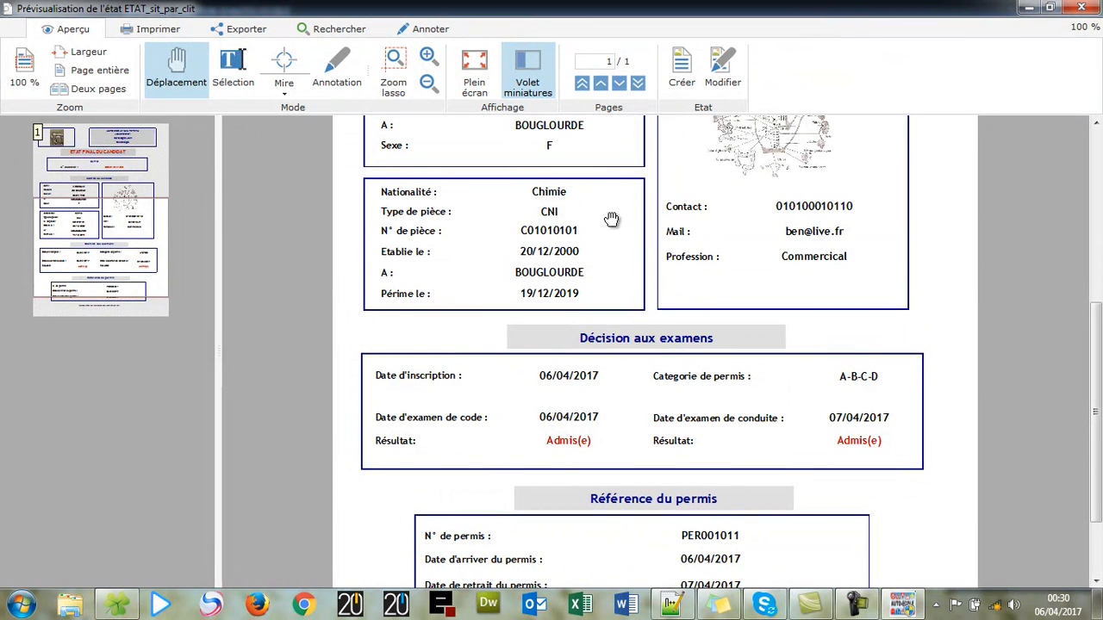
scroll(611, 219, "up", 2)
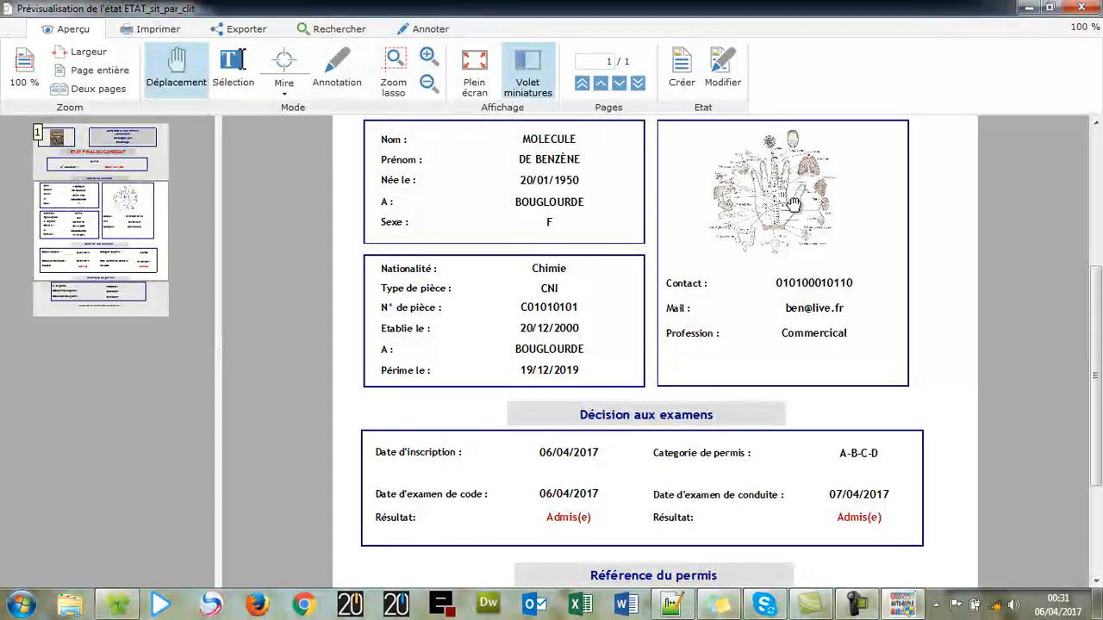
scroll(792, 203, "up", 1)
scroll(789, 277, "down", 2)
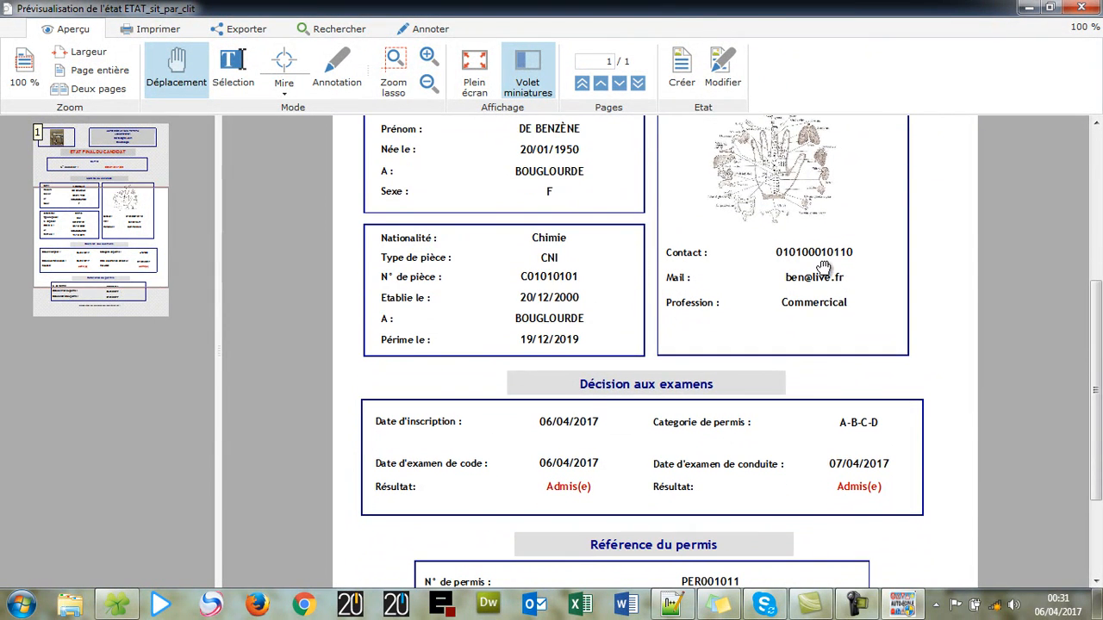
scroll(810, 293, "down", 2)
scroll(644, 456, "down", 2)
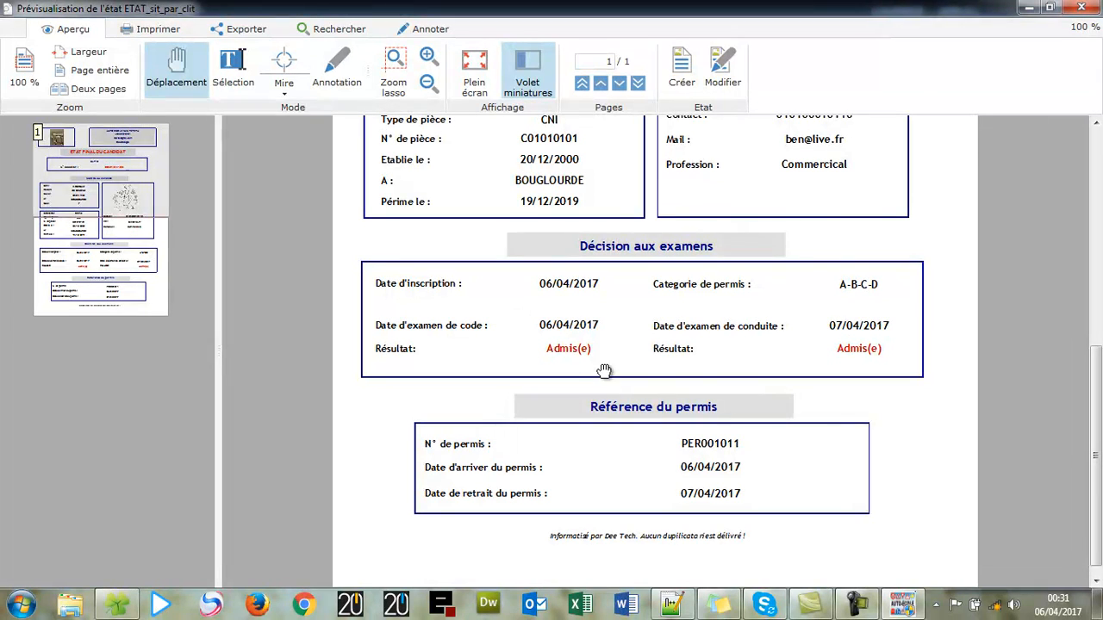
scroll(486, 356, "down", 1)
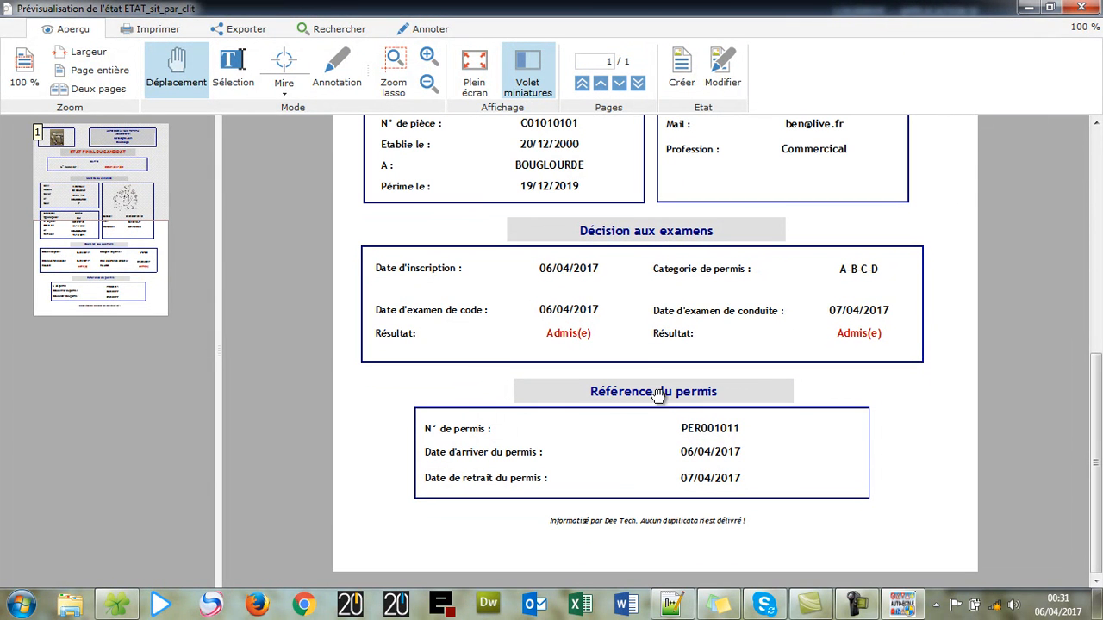
scroll(816, 128, "up", 5)
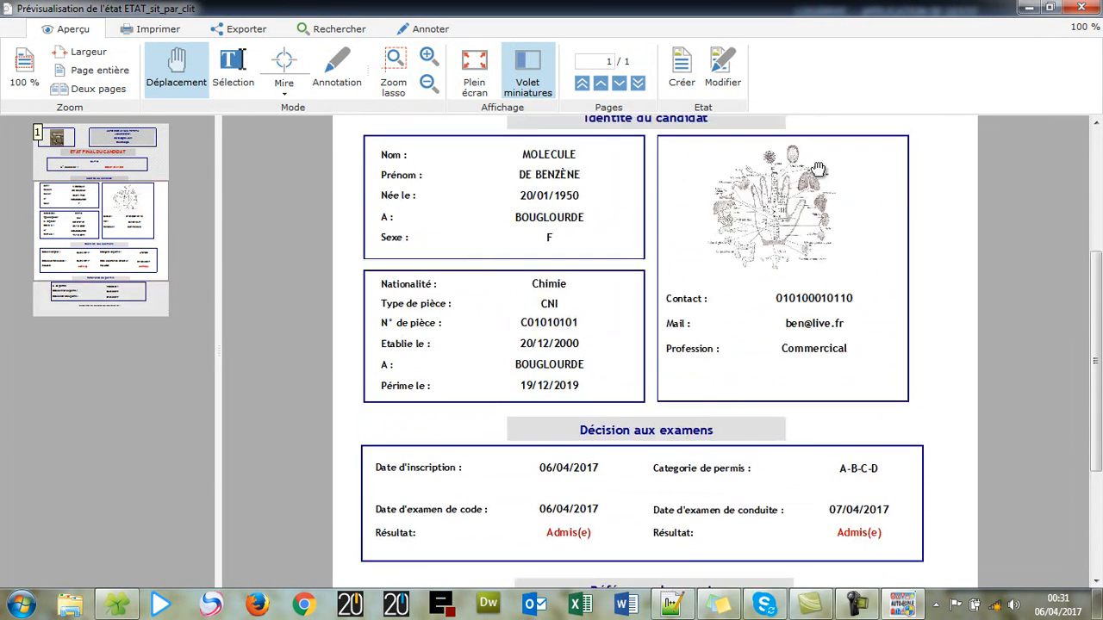
left_click(1077, 7)
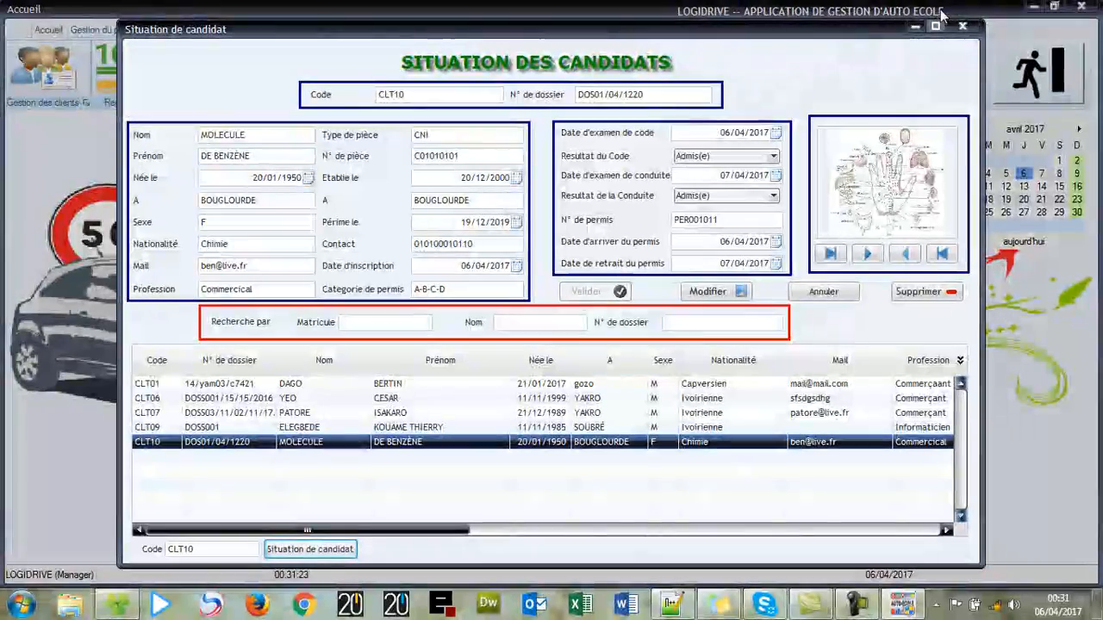
- Close the candidate situation window, run and clear a client name search, then close client management
left_click(962, 26)
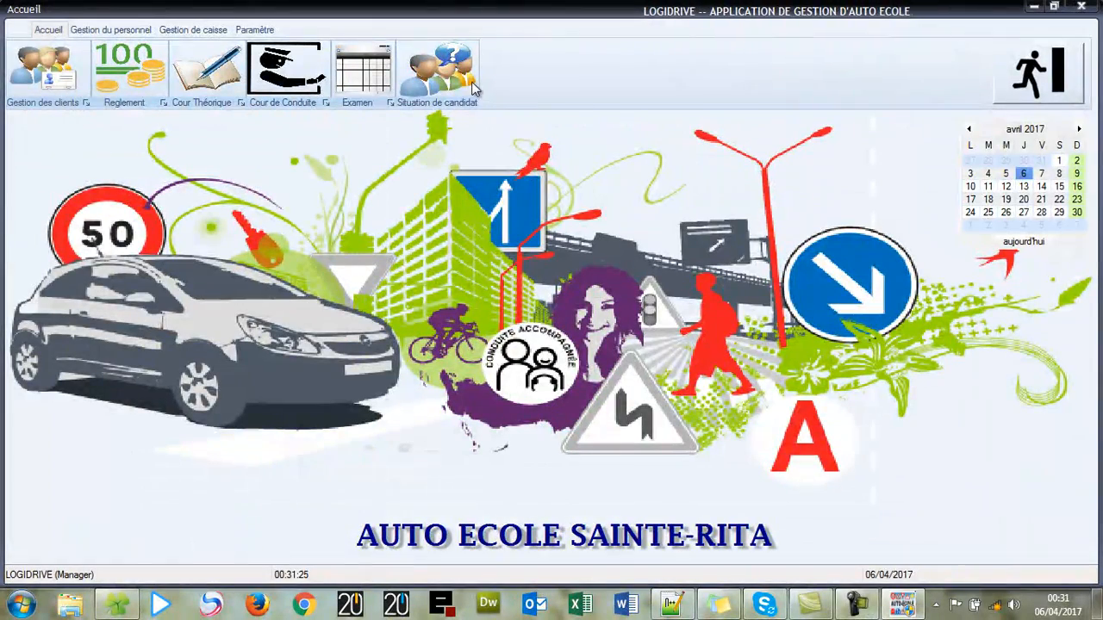
left_click(65, 80)
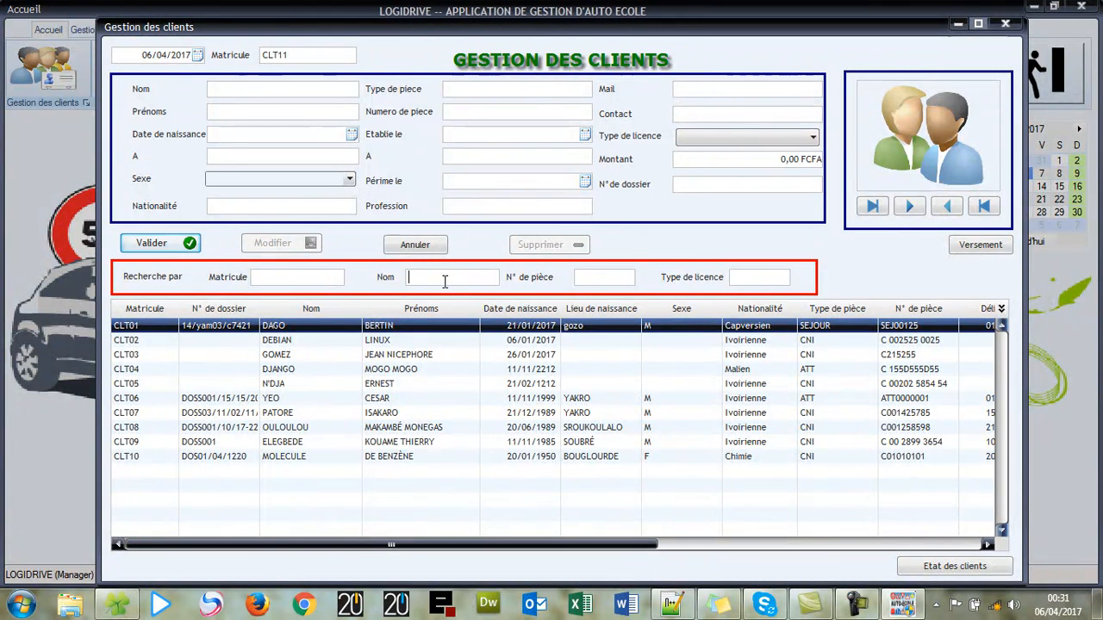
type("MO")
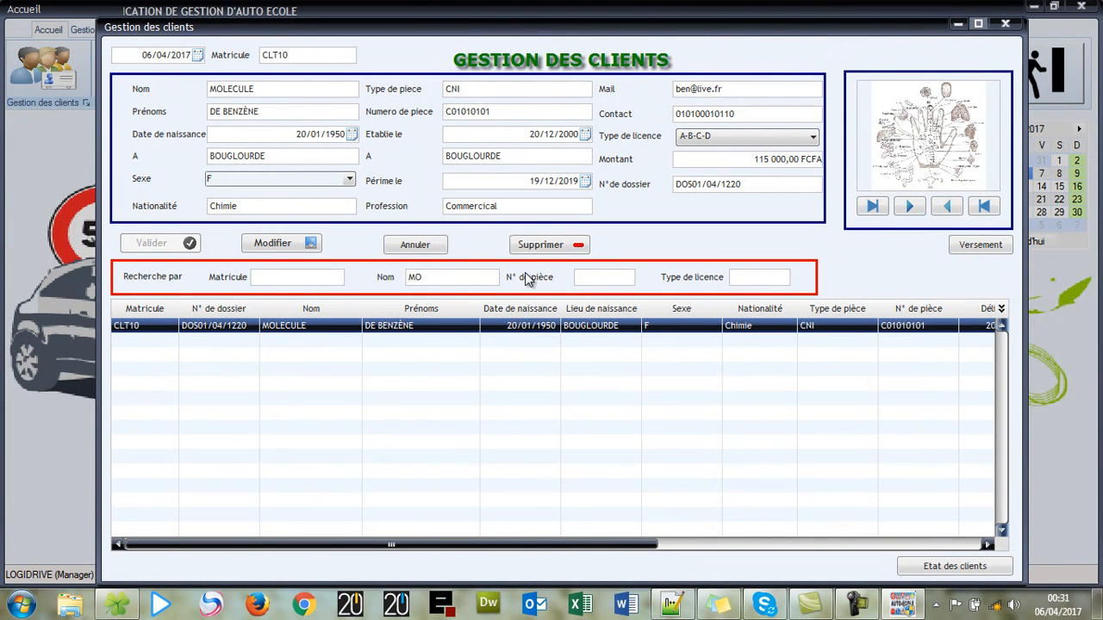
key("BackSpace")
key("BackSpace")
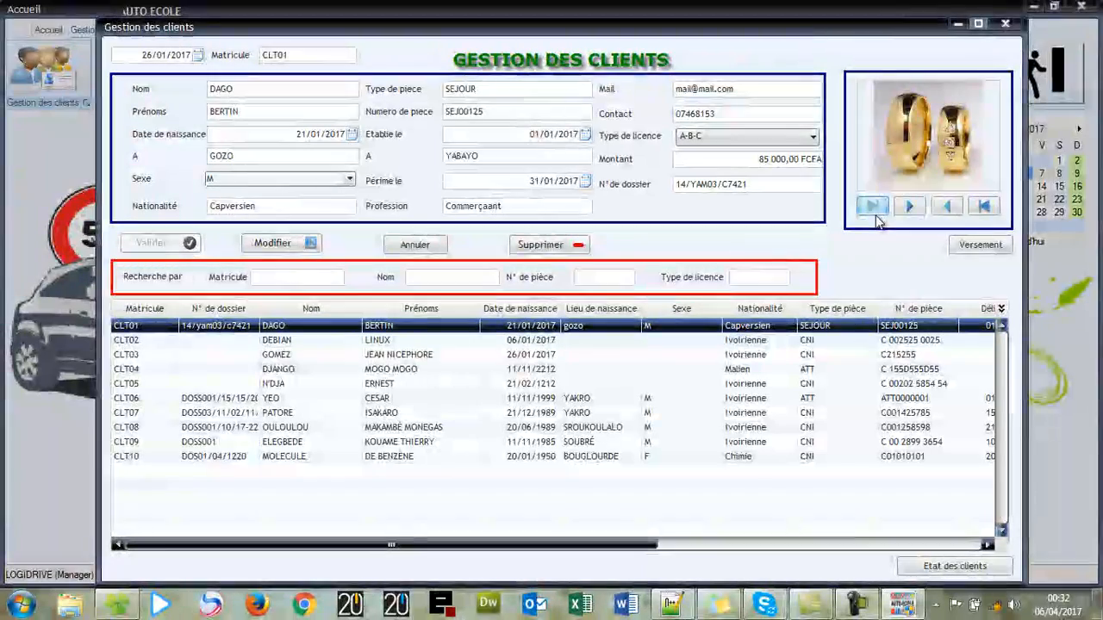
left_click(1006, 24)
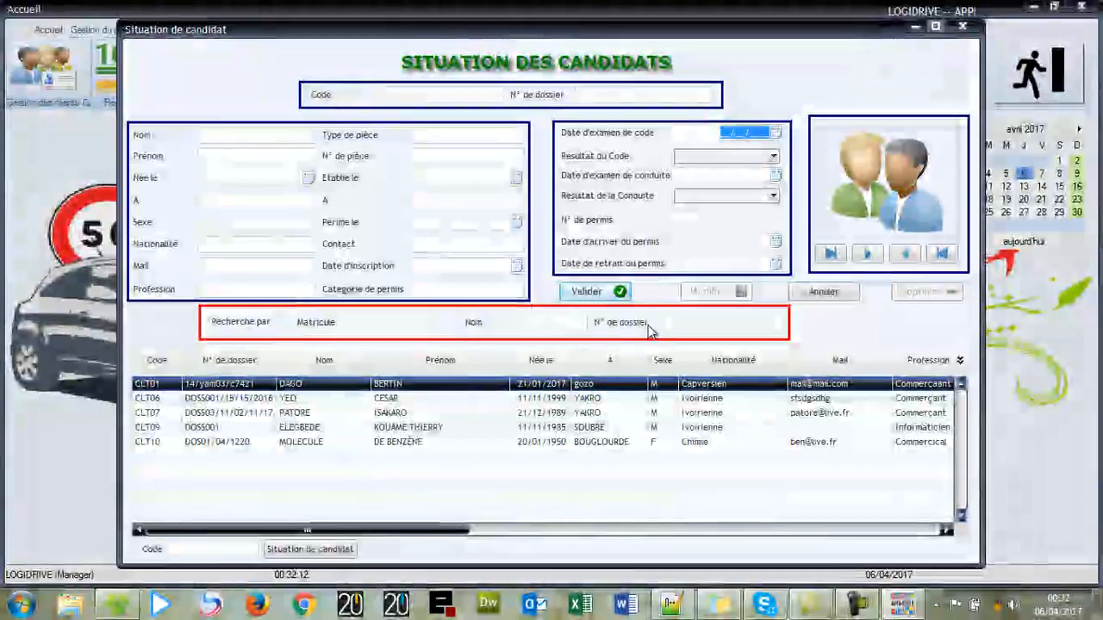
- Close the candidate situation window and exit LogiDrive
left_click(963, 27)
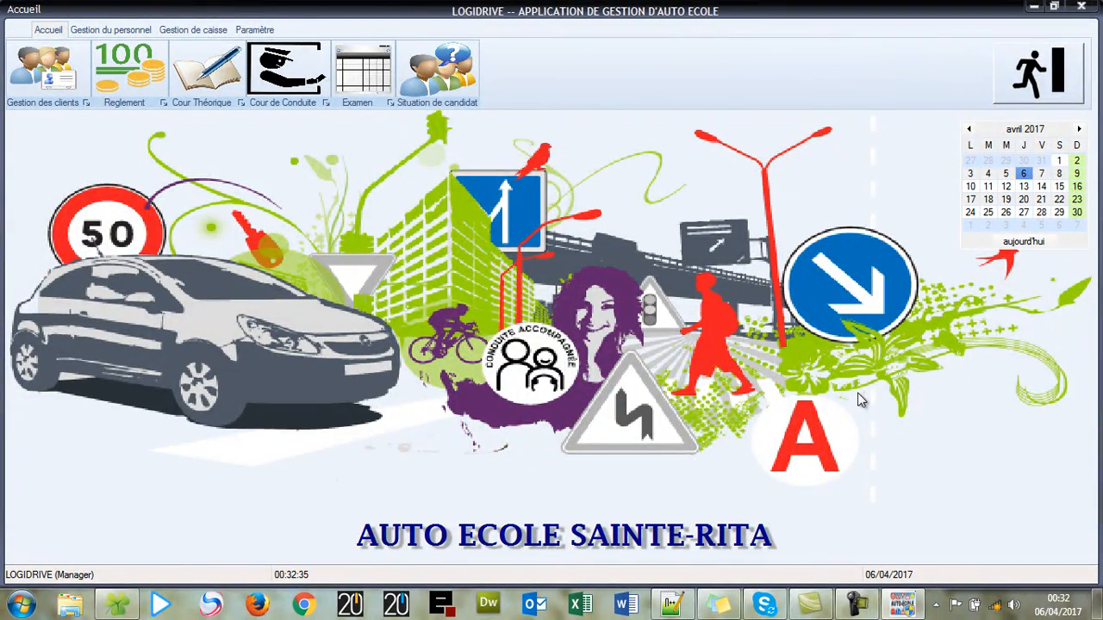
left_click(1055, 92)
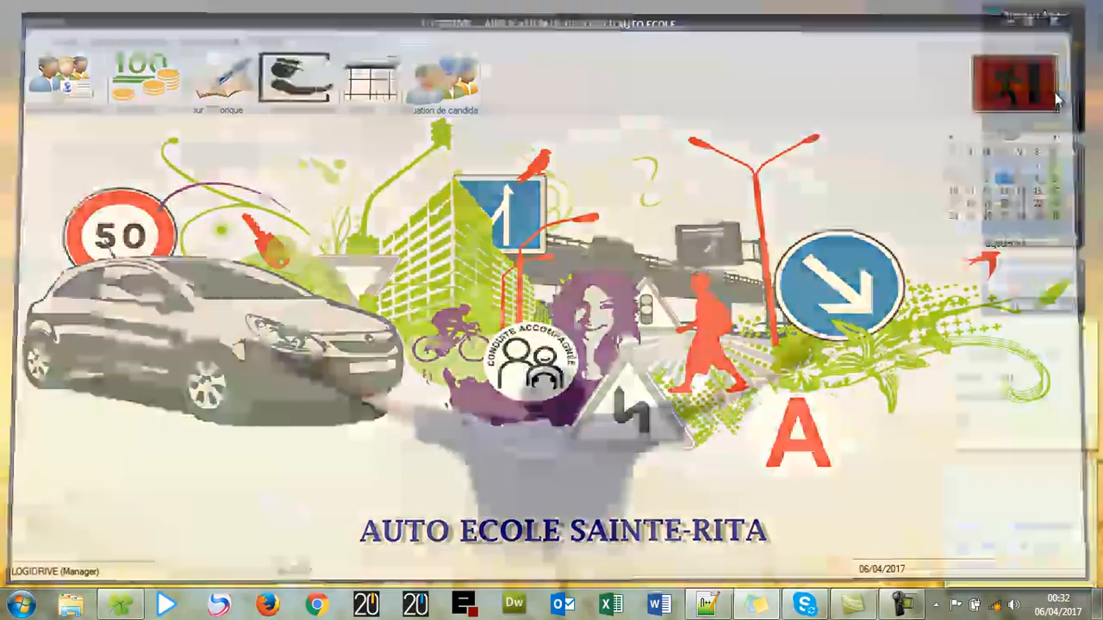